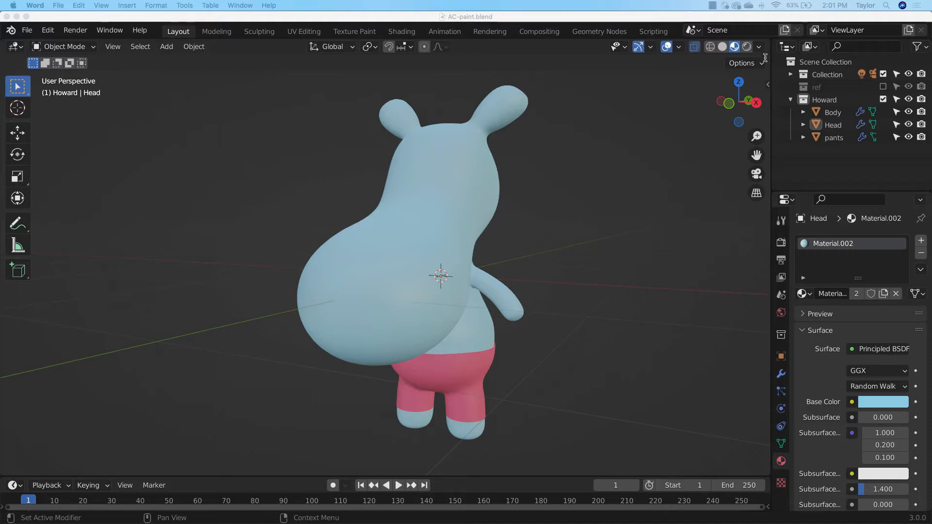
# Split the 3D viewport vertically into two areas and turn the new one into a UV Editor
pyautogui.click(686, 144)
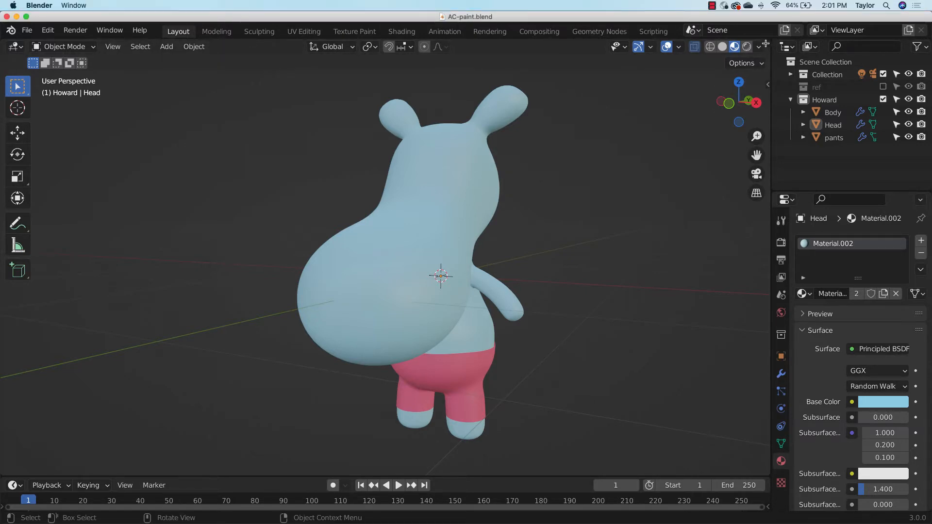
pyautogui.moveTo(765, 44); pyautogui.dragTo(391, 172)
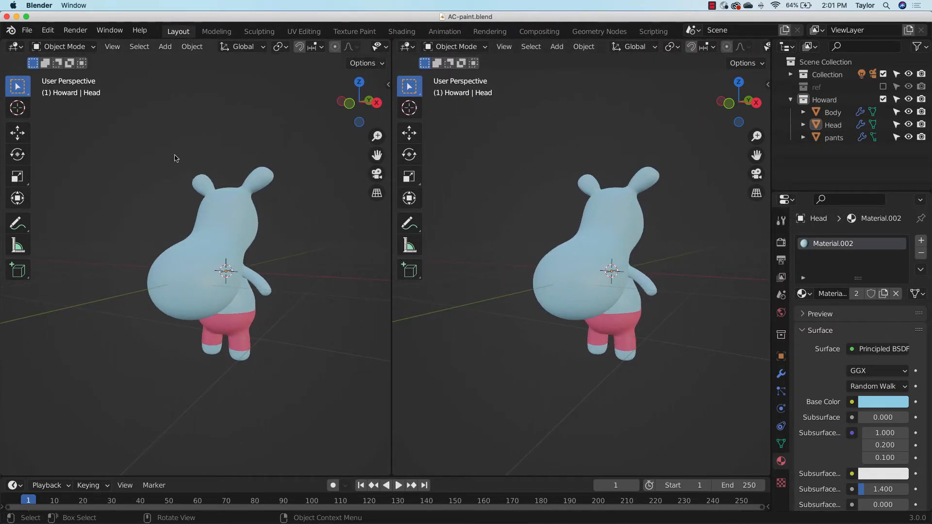
pyautogui.click(407, 46)
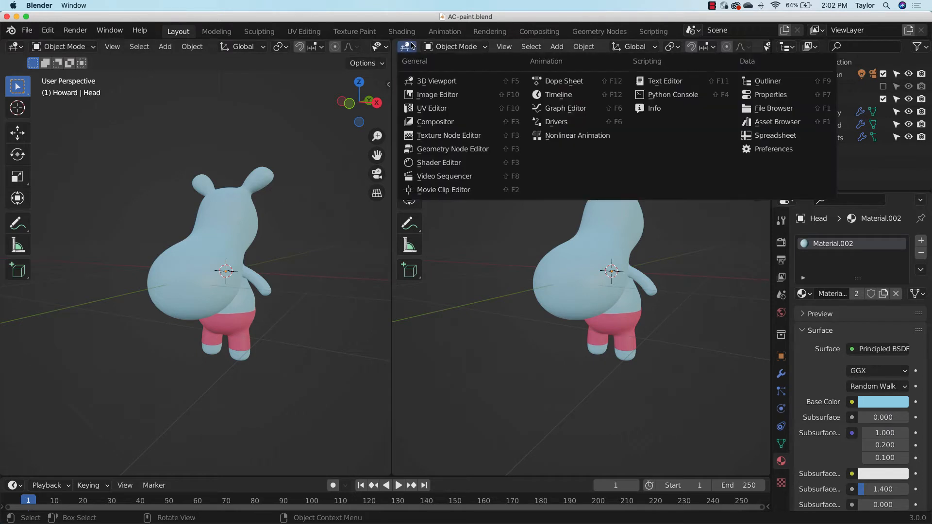
pyautogui.click(452, 111)
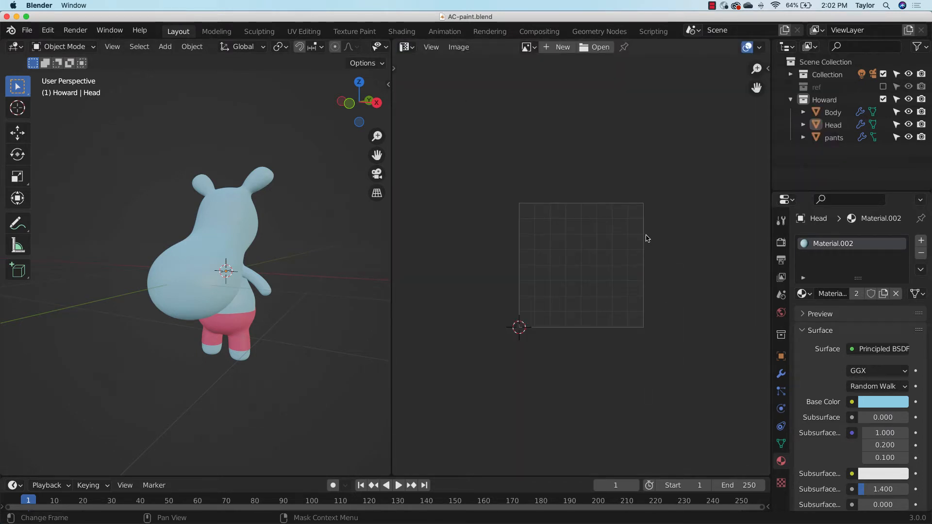
# Start a new image in the UV Editor and name it "hippo"
pyautogui.click(566, 47)
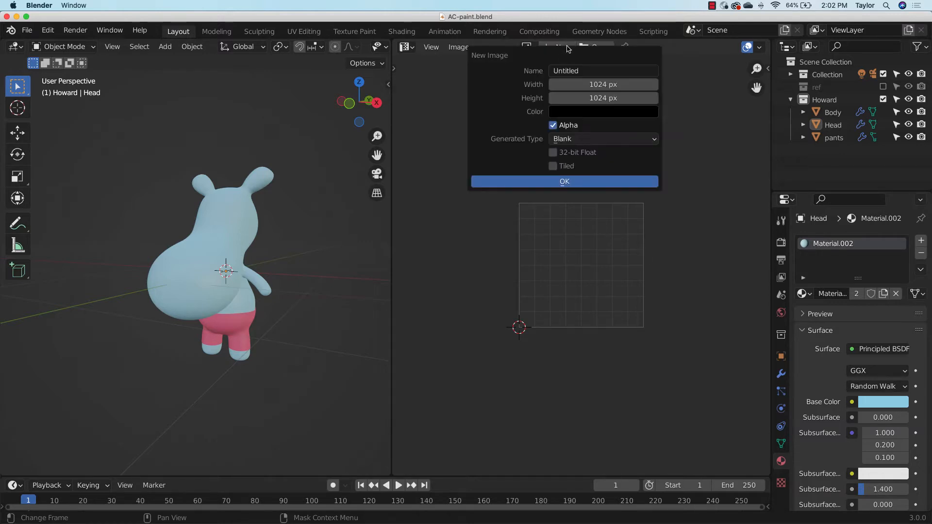
pyautogui.click(595, 71)
pyautogui.write('hippo')
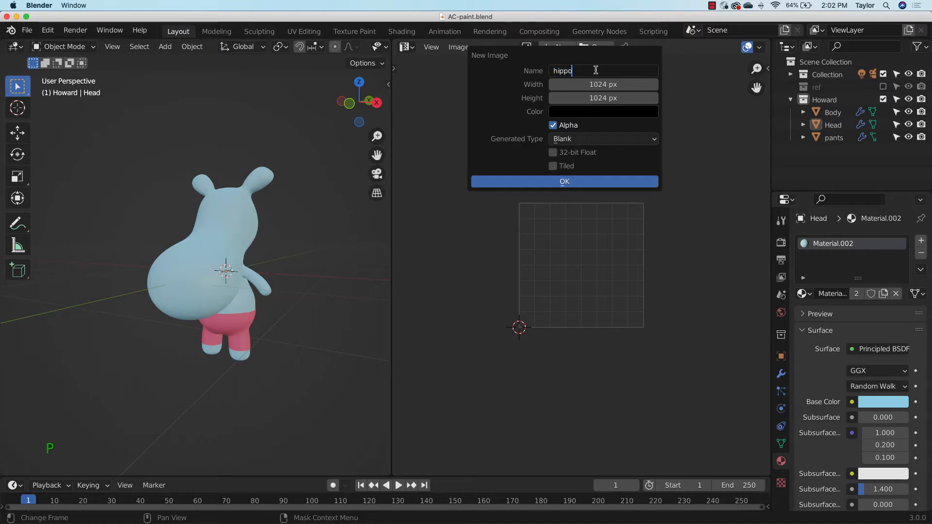
pyautogui.press('Return')
# Set the new image's width and height to 2048 px each by doubling the default values
pyautogui.click(631, 85)
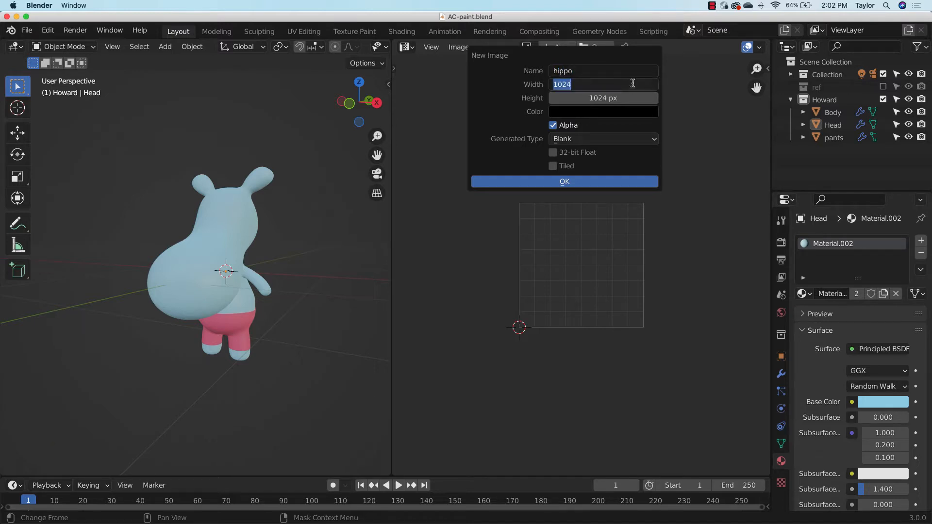
pyautogui.click(637, 80)
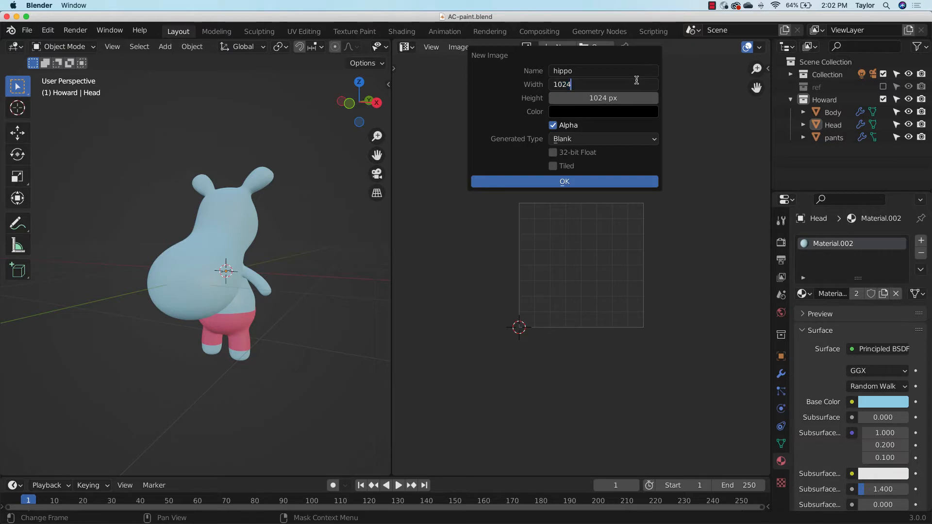
pyautogui.press('shift')
pyautogui.write('*')
pyautogui.press('Tab')
pyautogui.press('Right')
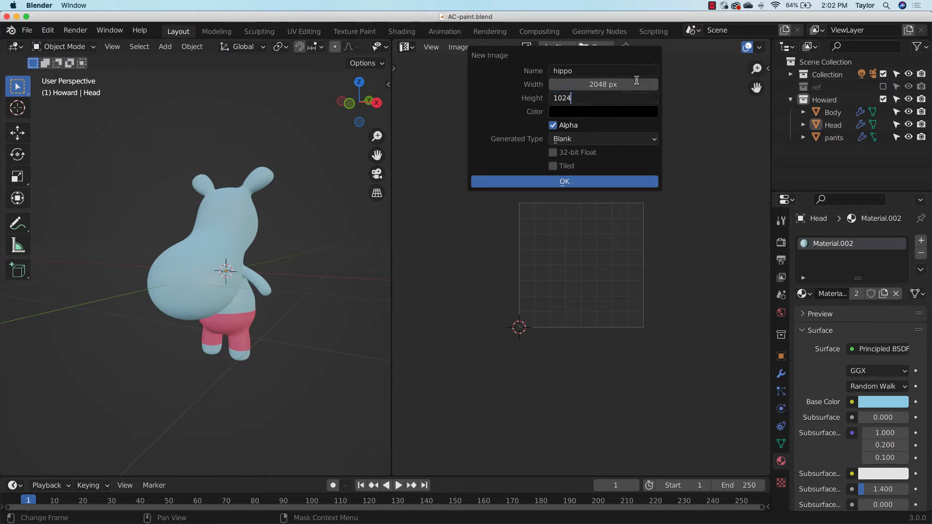
pyautogui.write('*')
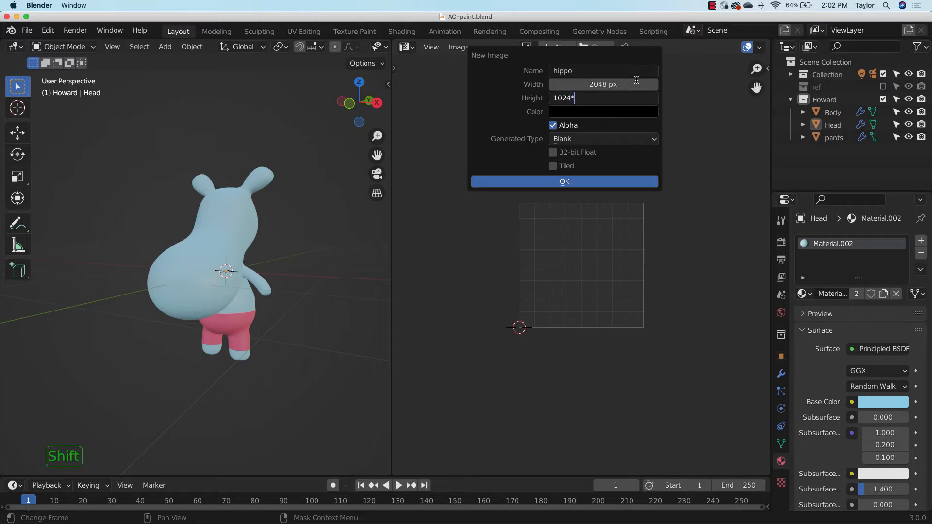
pyautogui.write('2')
pyautogui.press('Tab')
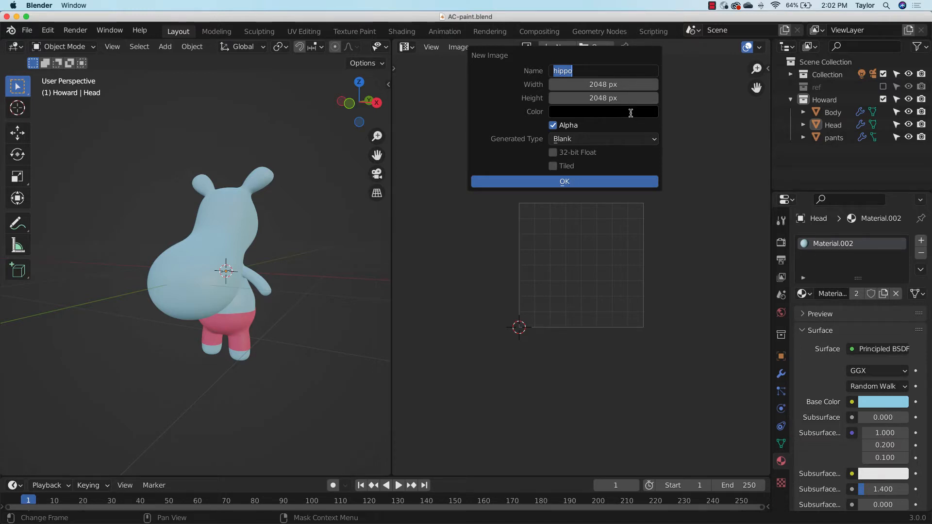
pyautogui.press('Return')
# Set the image's generated type to UV Grid and create the image
pyautogui.click(620, 143)
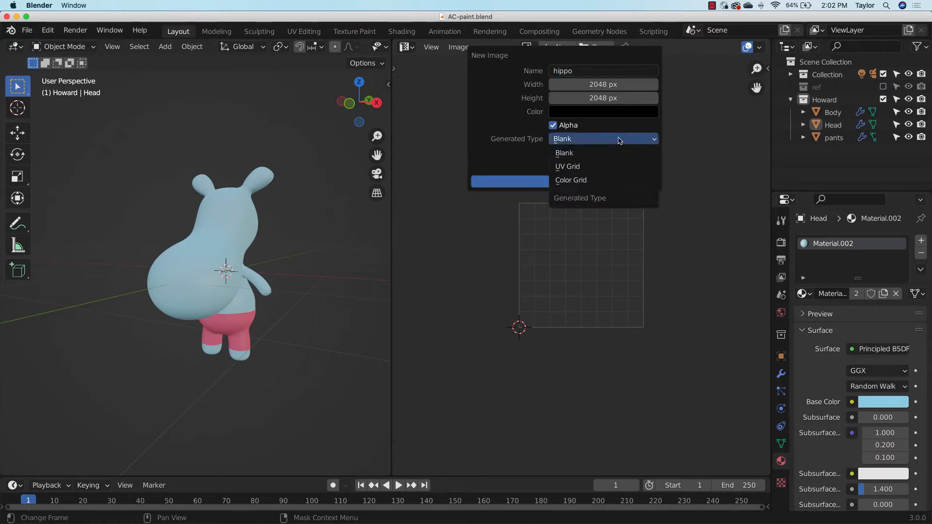
pyautogui.click(605, 166)
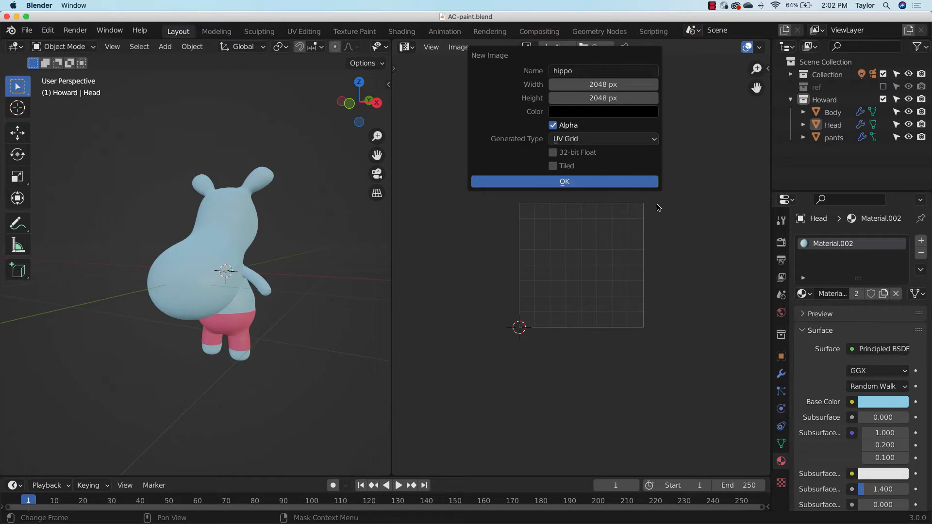
pyautogui.click(616, 184)
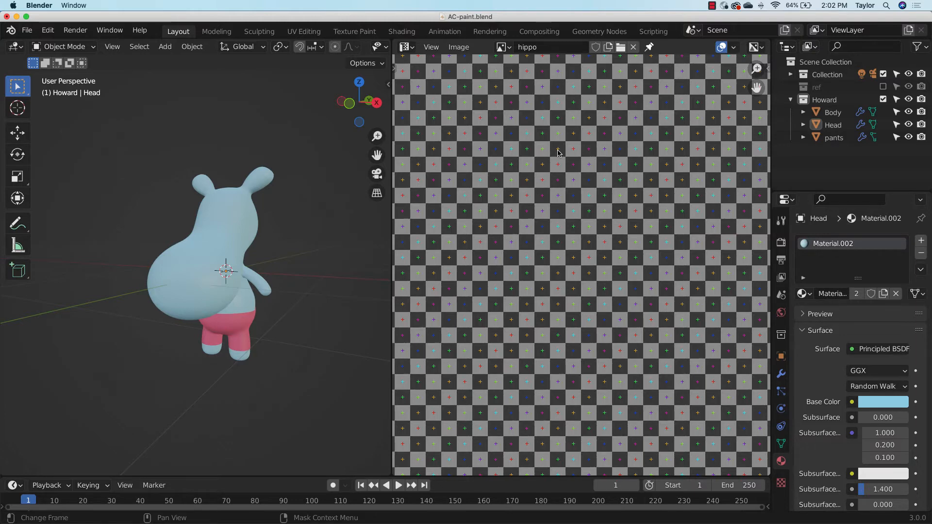
# Save the hippo grid image to the Desktop folder as hippo.png in PNG format
pyautogui.moveTo(757, 70); pyautogui.dragTo(759, 175)
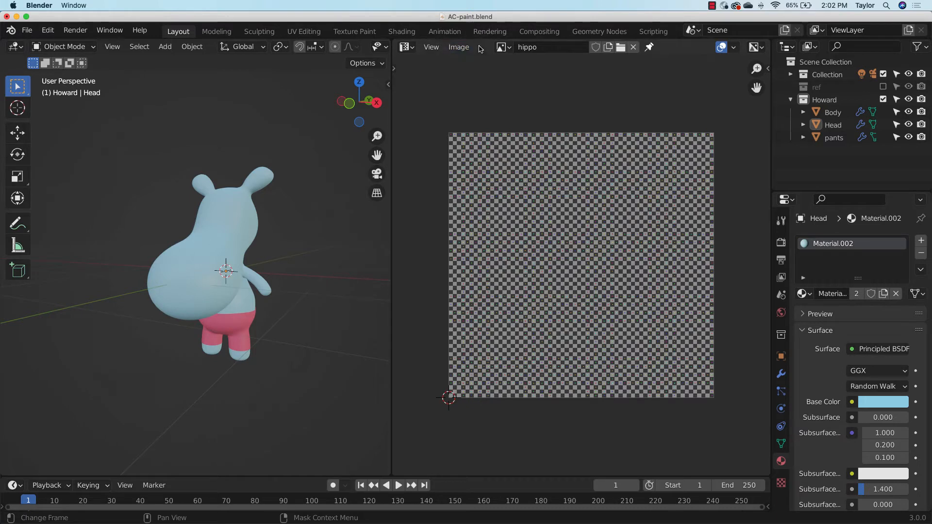
pyautogui.click(460, 48)
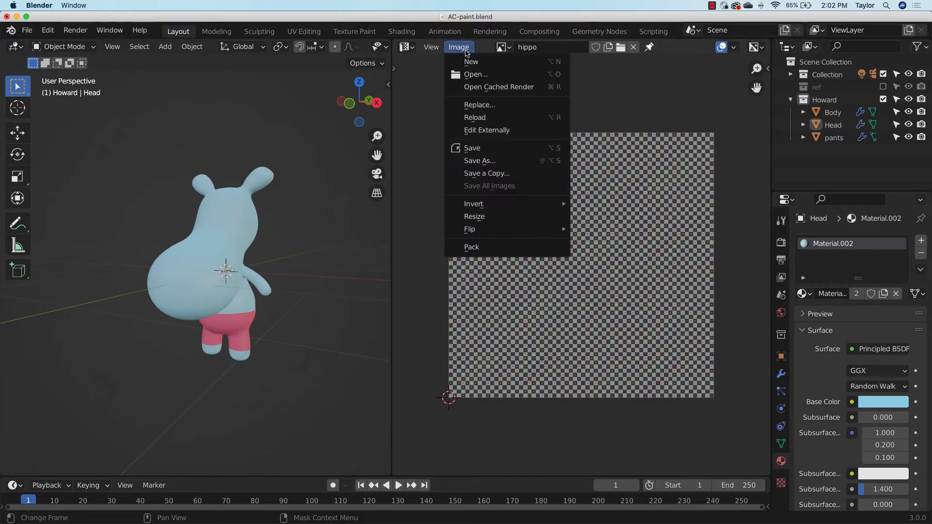
pyautogui.click(490, 164)
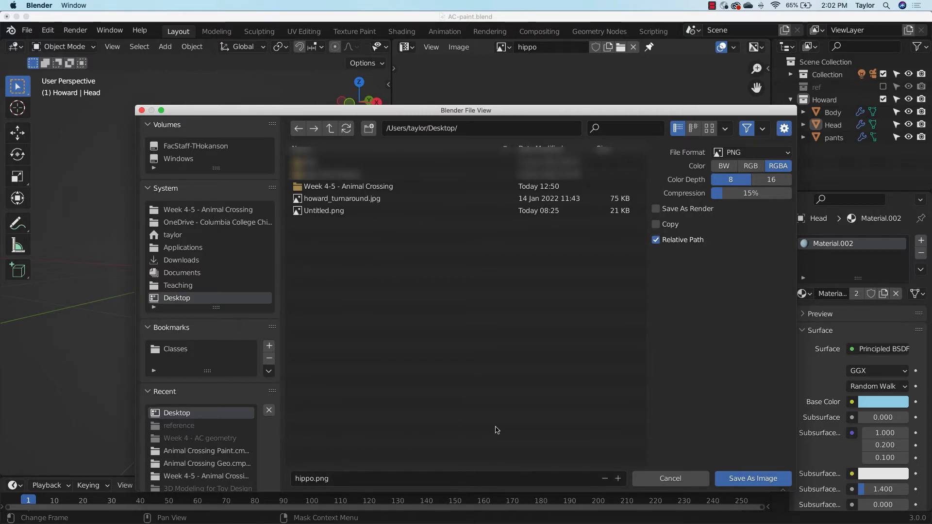
pyautogui.click(764, 480)
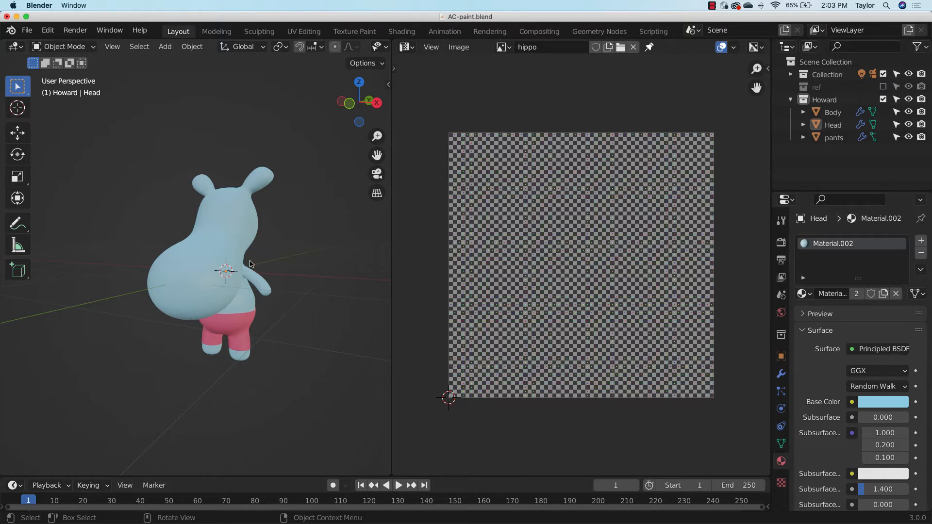
# Widen the properties area and rename the material on the head object to "hippo"
pyautogui.moveTo(771, 365); pyautogui.dragTo(737, 365)
pyautogui.click(237, 233)
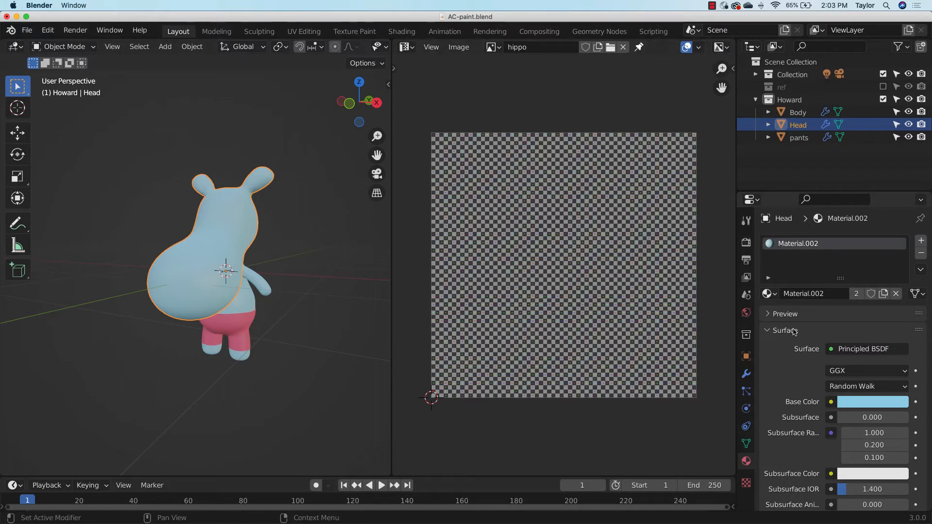
pyautogui.click(822, 294)
pyautogui.write('hippo')
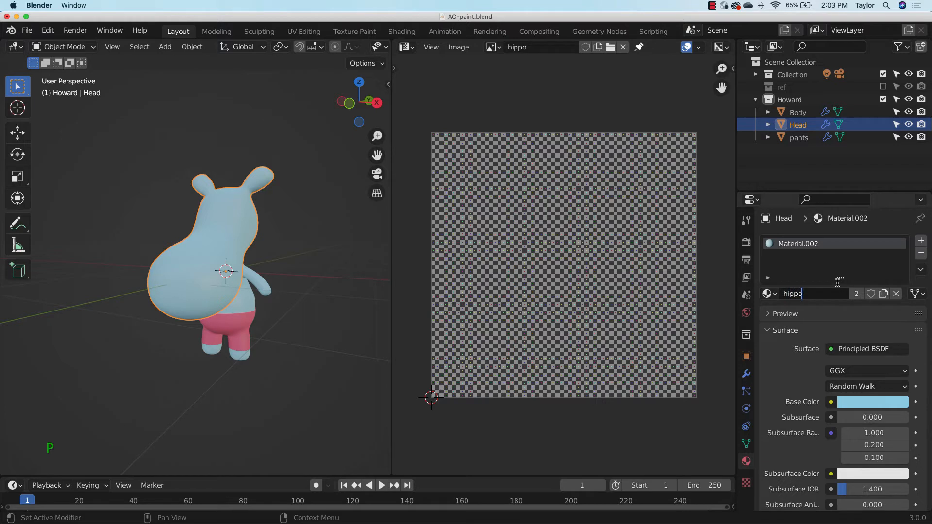
pyautogui.press('Return')
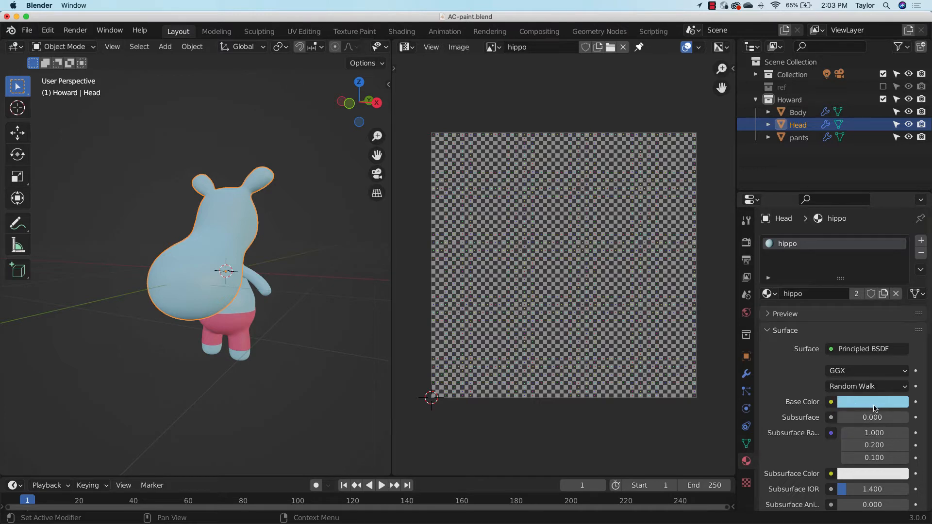
# Assign an Image Texture to the hippo material's Base Color and load hippo.png from the Desktop into it
pyautogui.click(832, 402)
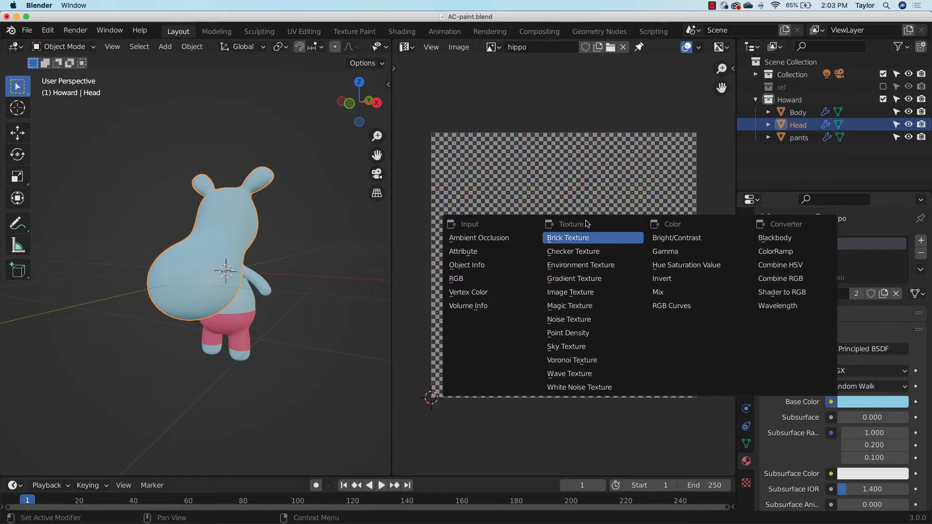
pyautogui.click(593, 292)
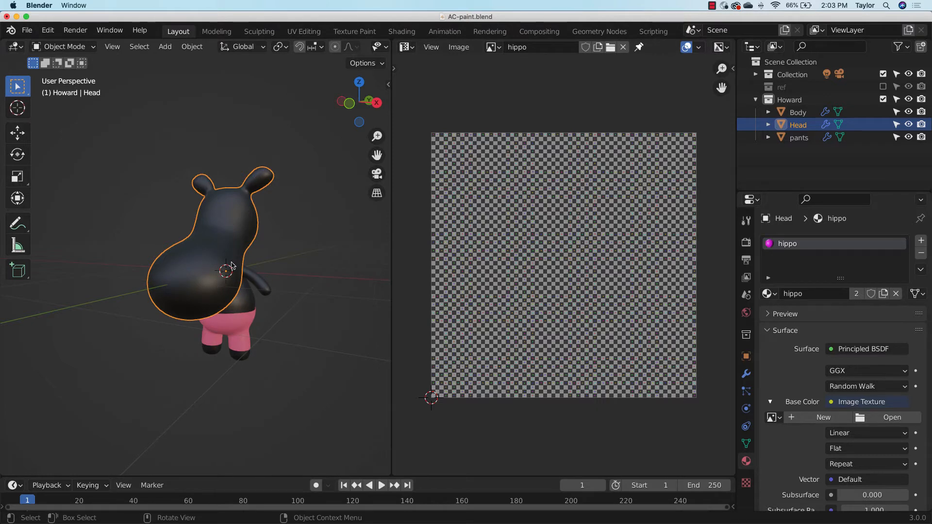
pyautogui.click(885, 425)
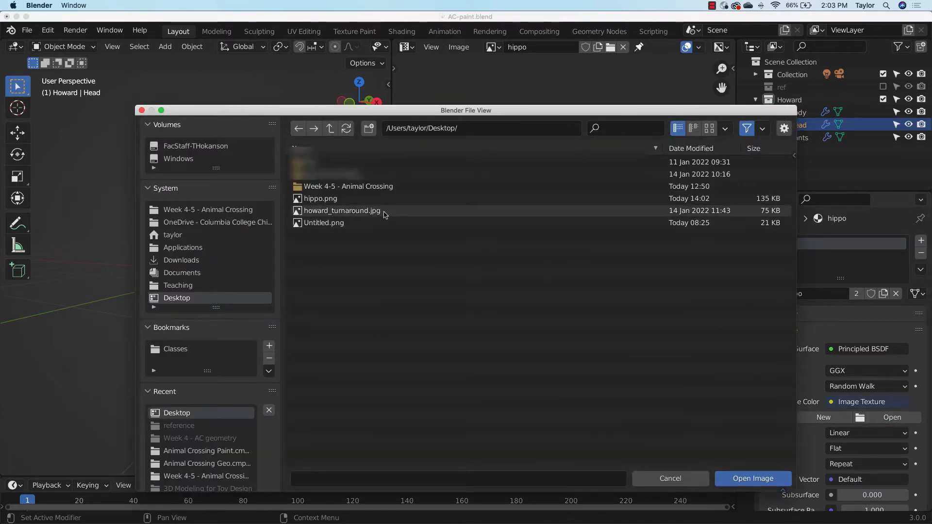
pyautogui.click(347, 199)
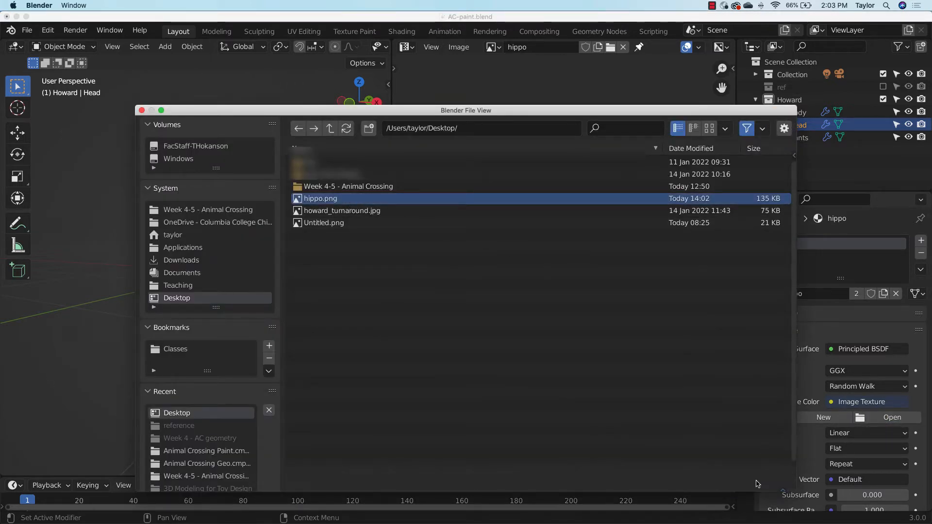
pyautogui.click(755, 479)
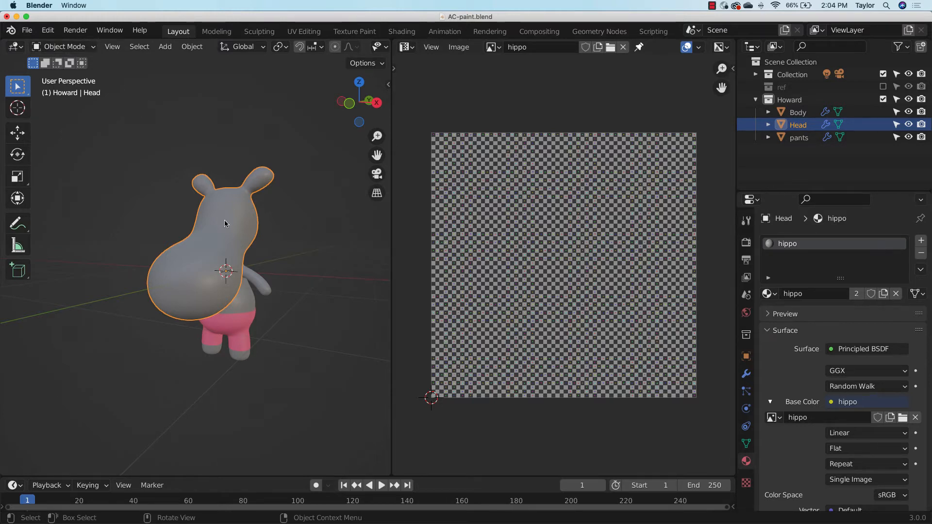
# Add the Body to the selected Head and enter Edit Mode on both objects
pyautogui.press('shift')
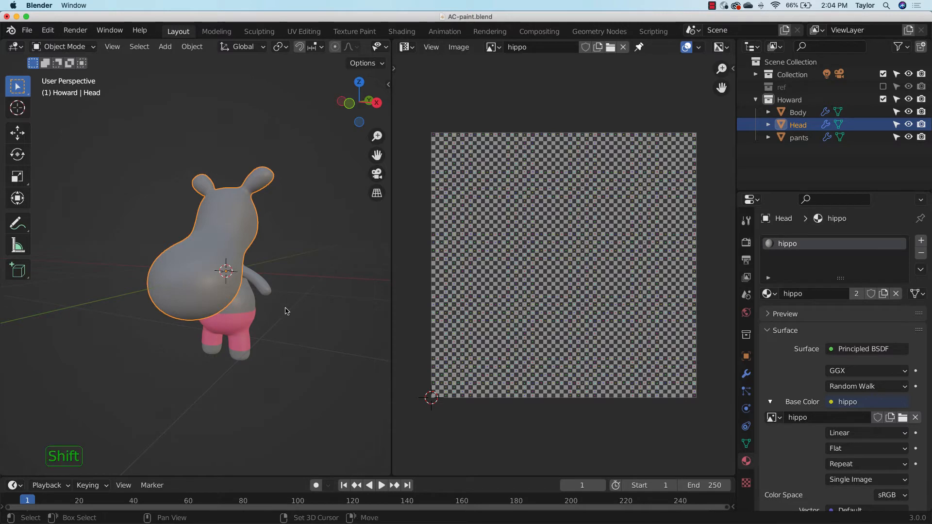
pyautogui.keyDown('shift'); pyautogui.click(250, 301); pyautogui.keyUp('shift')
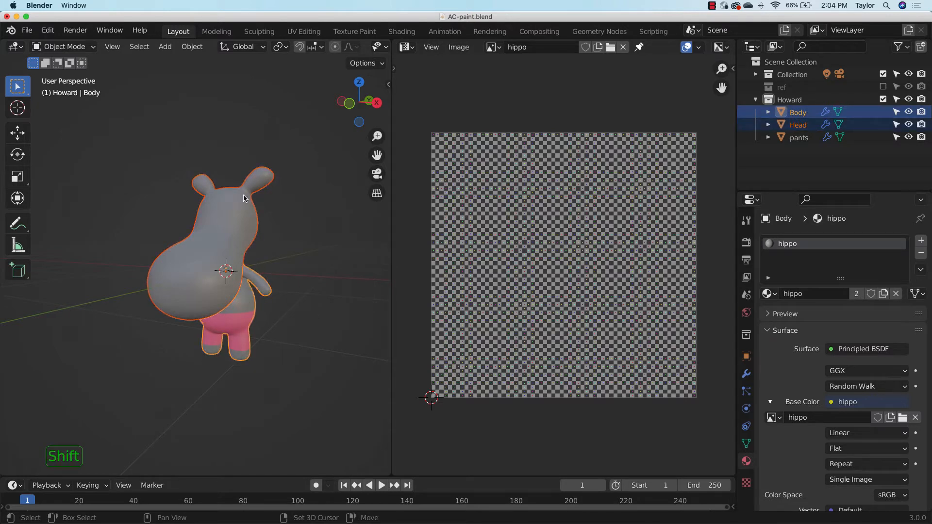
pyautogui.press('Tab')
pyautogui.moveTo(275, 301); pyautogui.dragTo(299, 319, button='middle')
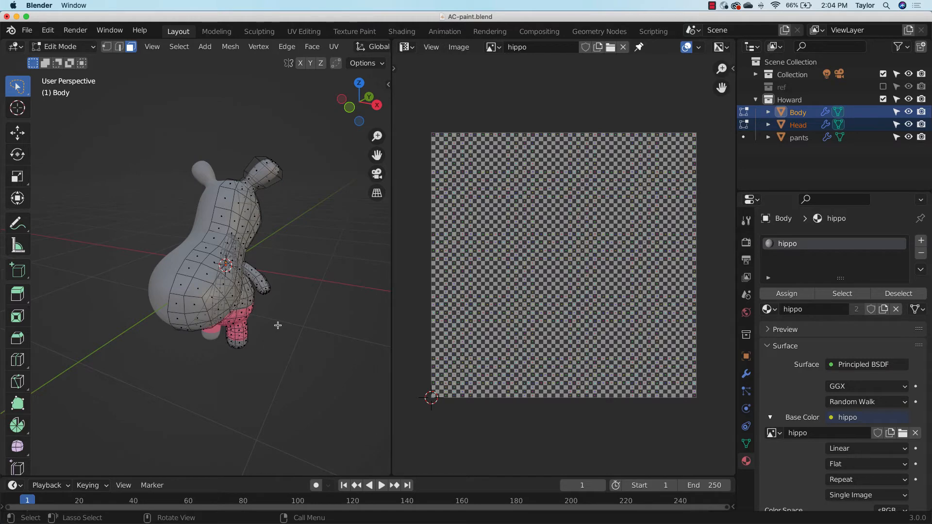
pyautogui.moveTo(278, 325); pyautogui.dragTo(309, 284, button='middle')
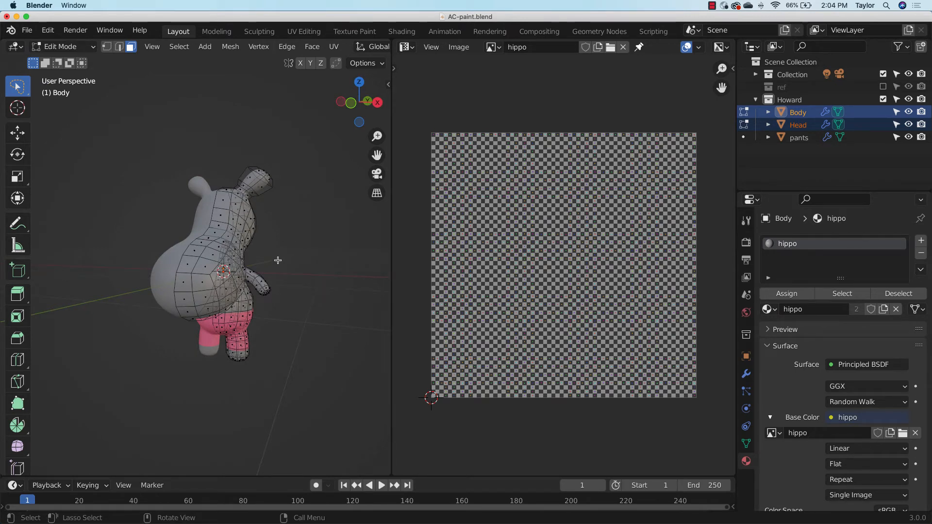
pyautogui.moveTo(298, 284); pyautogui.dragTo(266, 243, button='middle')
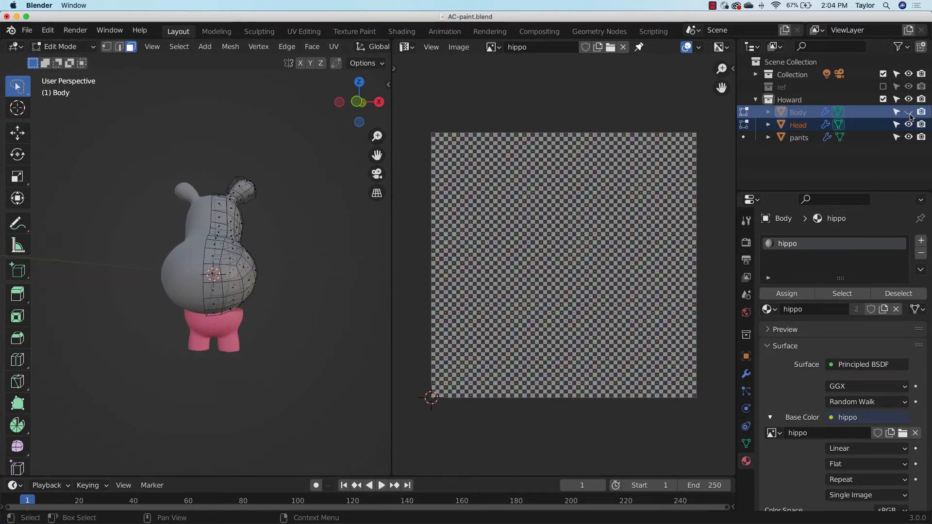
# Hide the Body object and widen the 3D viewport to expose its UV and shading options
pyautogui.click(908, 112)
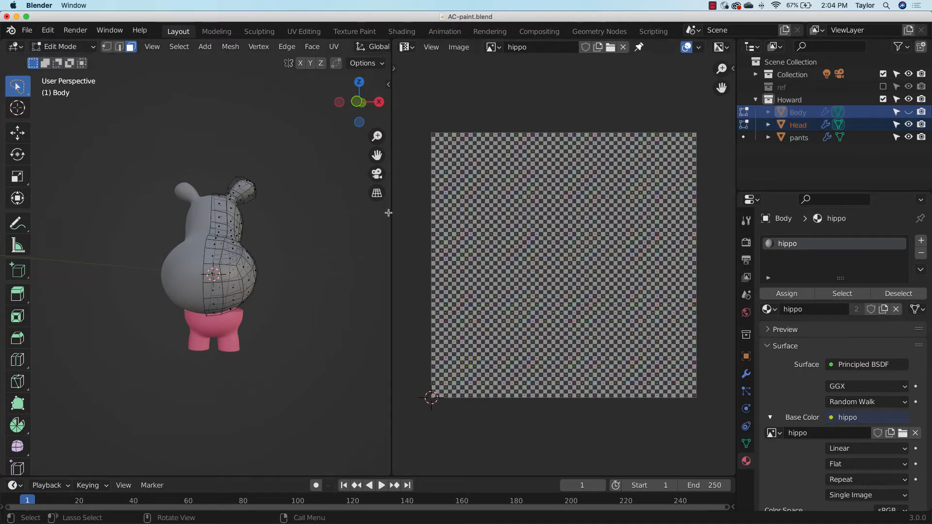
pyautogui.moveTo(392, 151); pyautogui.dragTo(416, 152)
pyautogui.moveTo(350, 51)
pyautogui.mouseDown(button='middle')
pyautogui.moveTo(152, 69)
pyautogui.moveTo(92, 89)
pyautogui.mouseUp(button='middle')
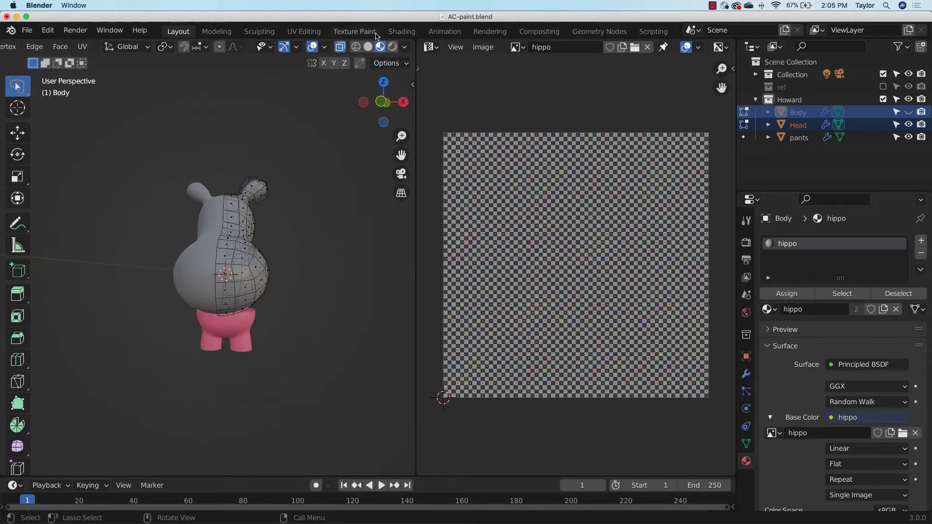
# In edge select mode with X-ray on, select the Head's vertical centre-line edges in front view and mark them as a seam
pyautogui.click(383, 102)
pyautogui.moveTo(20, 91); pyautogui.dragTo(49, 116)
pyautogui.moveTo(219, 189); pyautogui.dragTo(227, 321)
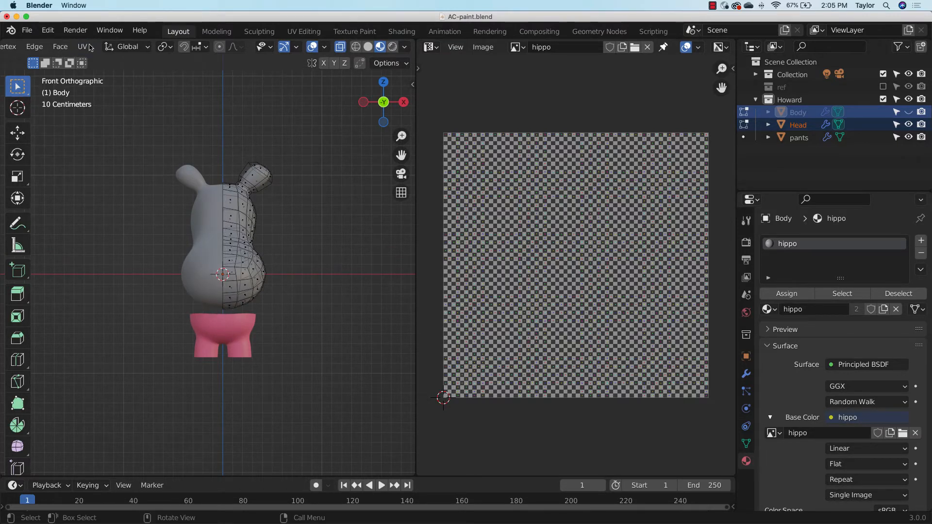
pyautogui.moveTo(131, 77); pyautogui.dragTo(190, 92, button='middle')
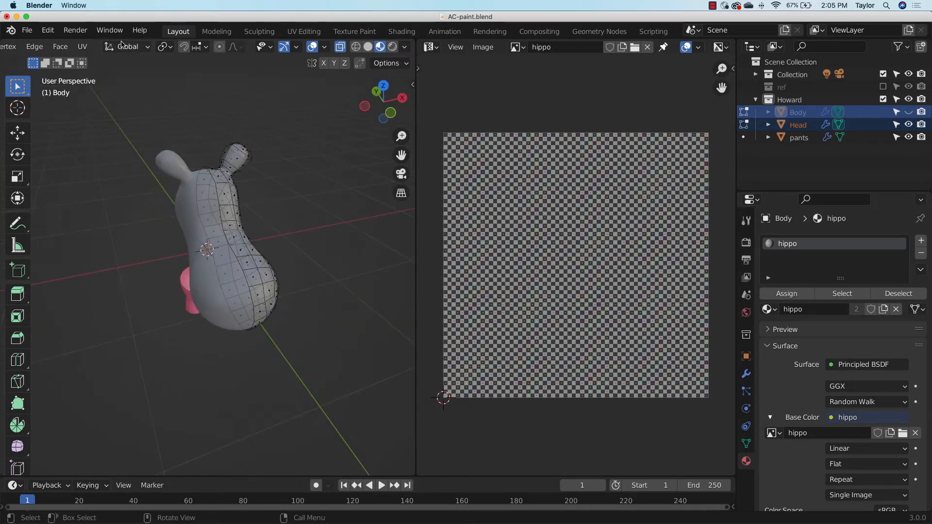
pyautogui.hscroll(-5, 122, 46)
pyautogui.click(120, 47)
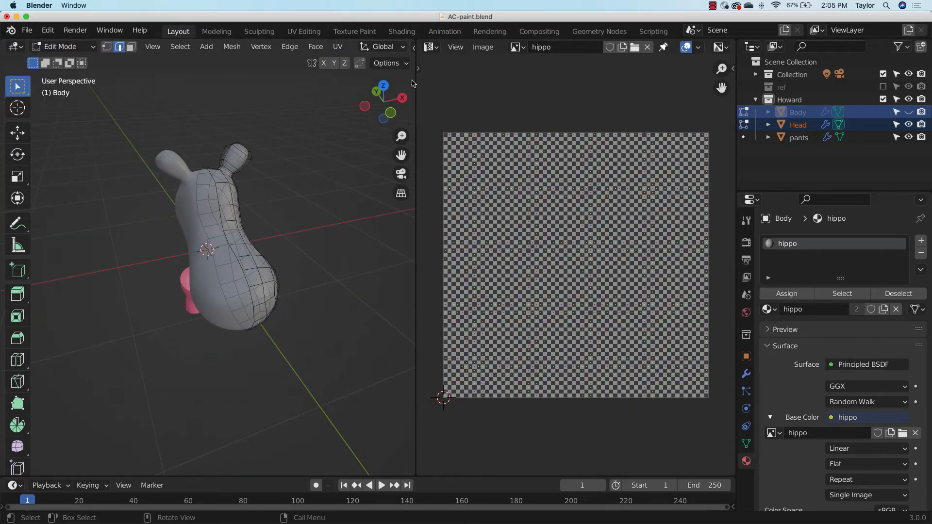
pyautogui.click(396, 115)
pyautogui.moveTo(215, 164); pyautogui.dragTo(228, 326)
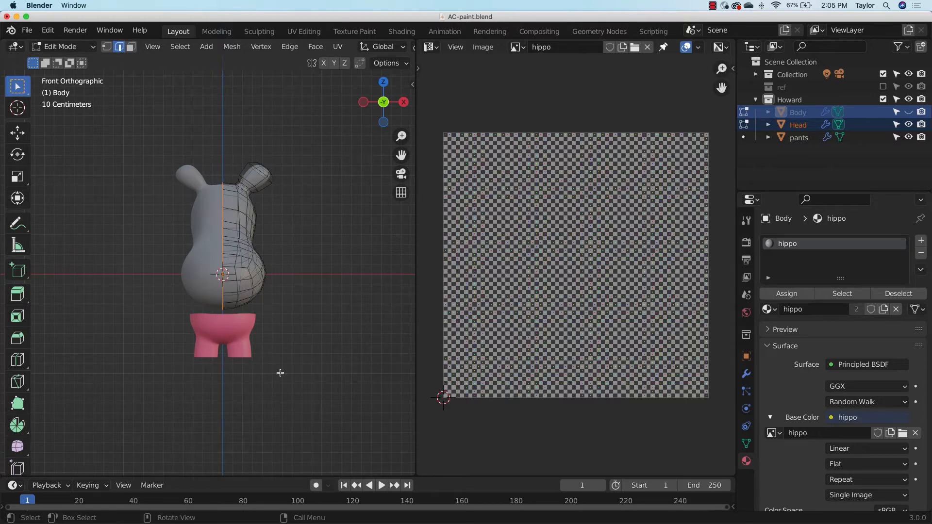
pyautogui.press('ctrl')
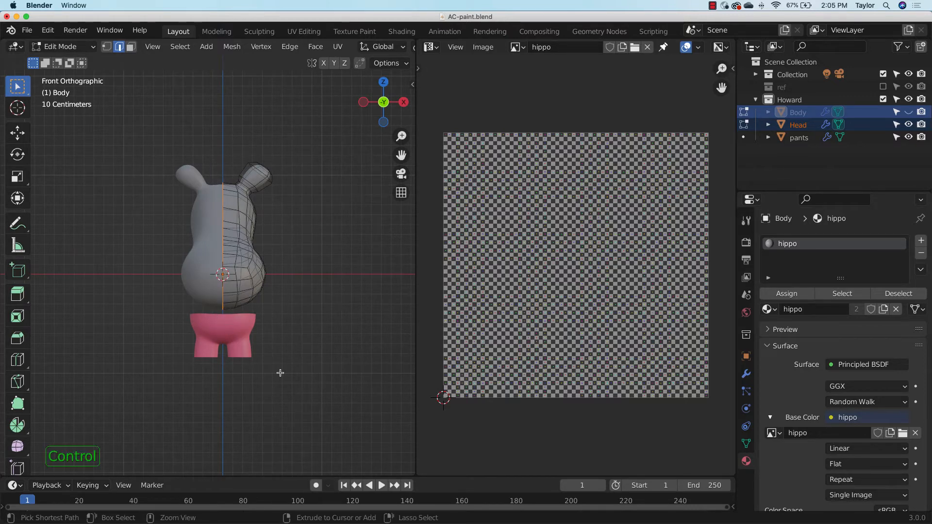
pyautogui.hotkey('ctrl', 'e')
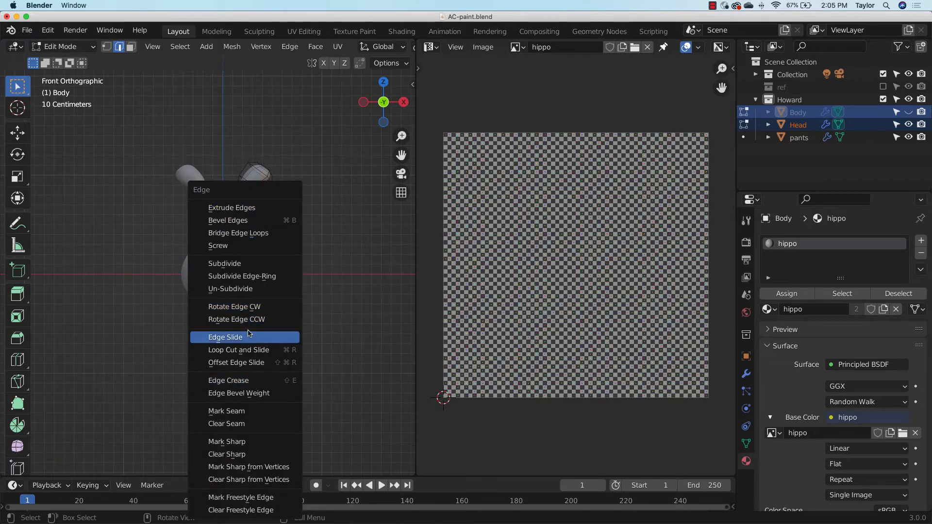
pyautogui.click(245, 412)
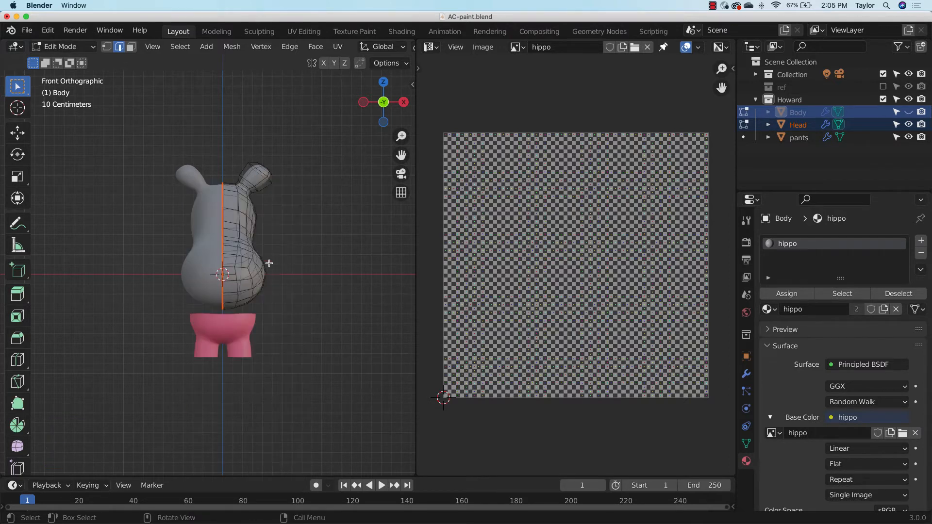
# Select the loop of edges around the base of the ear on the Head and mark it as a seam
pyautogui.moveTo(269, 263); pyautogui.dragTo(256, 289, button='middle')
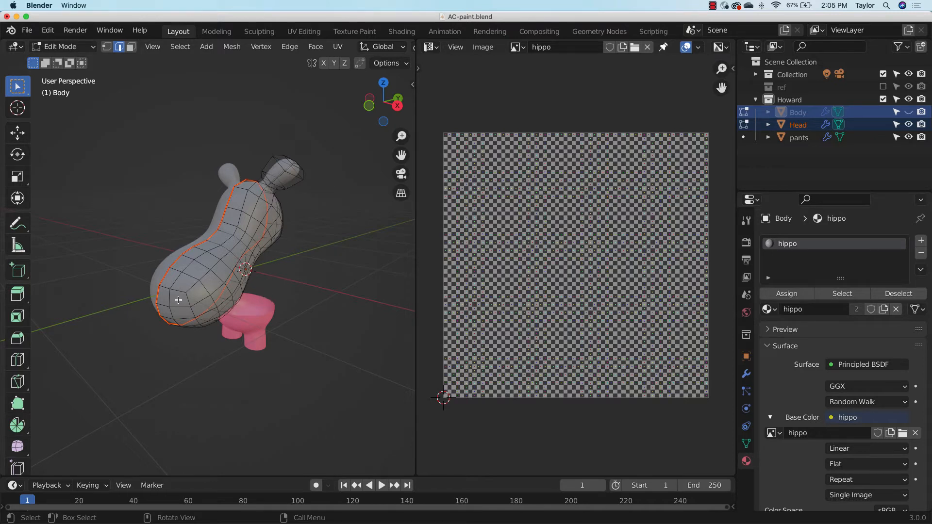
pyautogui.moveTo(275, 188); pyautogui.dragTo(349, 316, button='middle')
pyautogui.moveTo(402, 138); pyautogui.dragTo(344, 214)
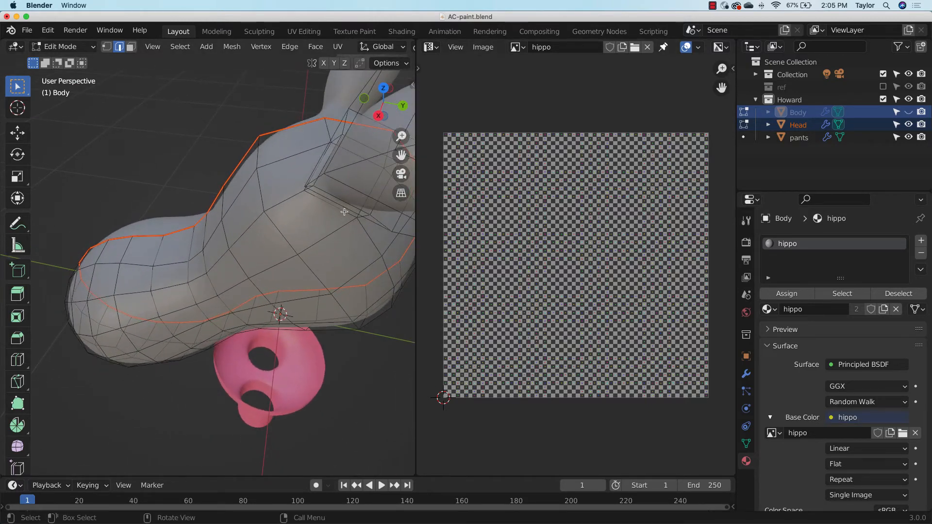
pyautogui.keyDown('shift'); pyautogui.click(345, 212); pyautogui.keyUp('shift')
pyautogui.moveTo(357, 258); pyautogui.dragTo(281, 186, button='middle')
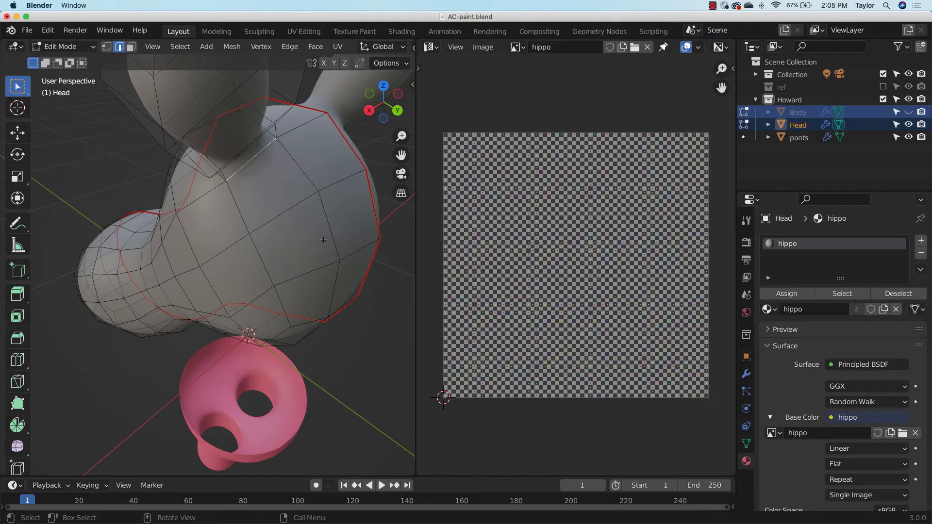
pyautogui.moveTo(322, 239); pyautogui.dragTo(276, 259, button='middle')
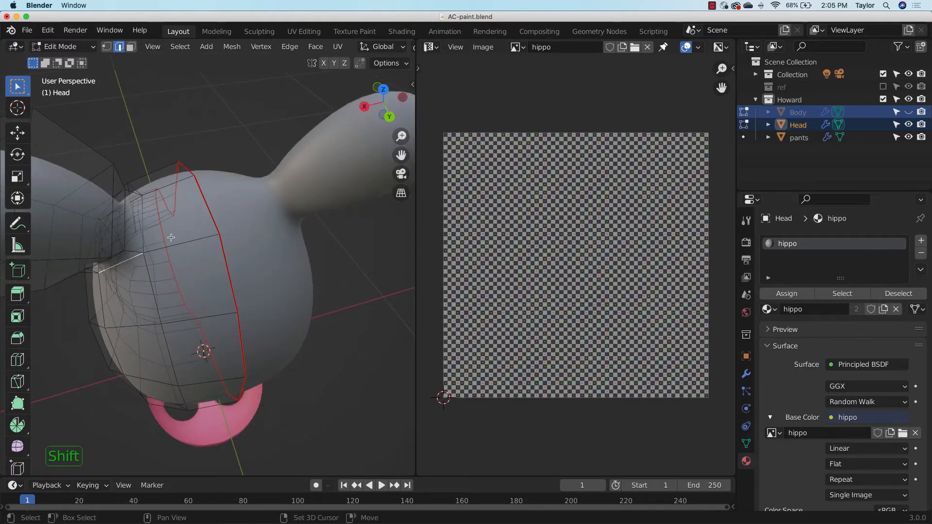
pyautogui.keyDown('shift'); pyautogui.click(145, 238); pyautogui.keyUp('shift')
pyautogui.scroll(-5, 388, 46)
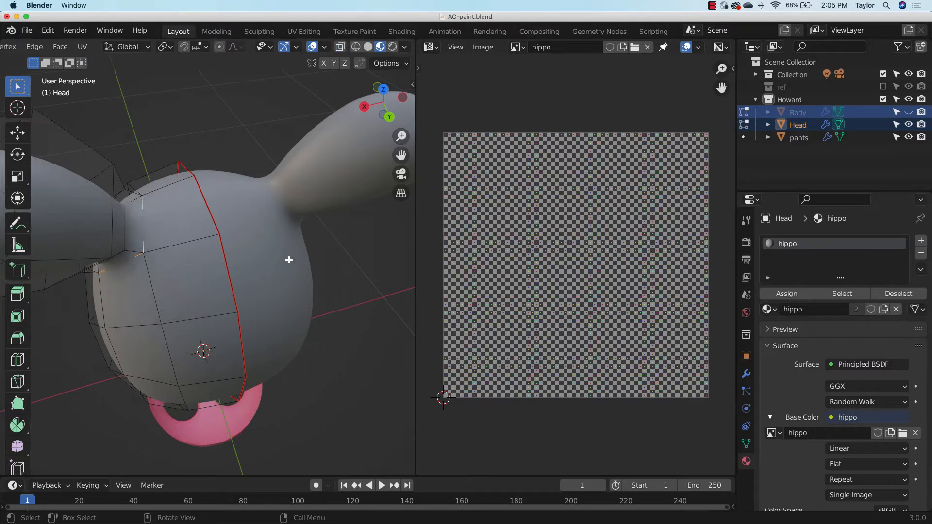
pyautogui.moveTo(289, 261); pyautogui.dragTo(373, 157, button='middle')
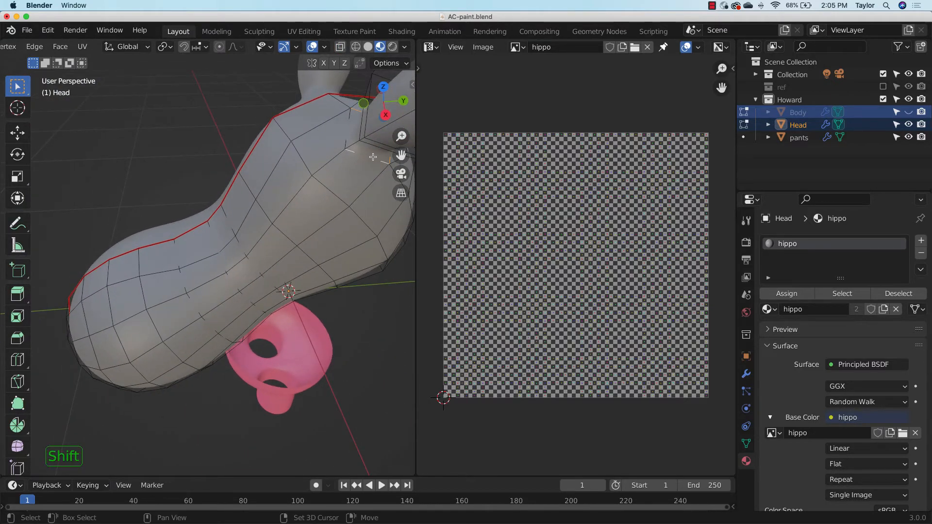
pyautogui.moveTo(356, 118); pyautogui.dragTo(310, 204, button='middle')
pyautogui.hotkey('ctrl', 'e')
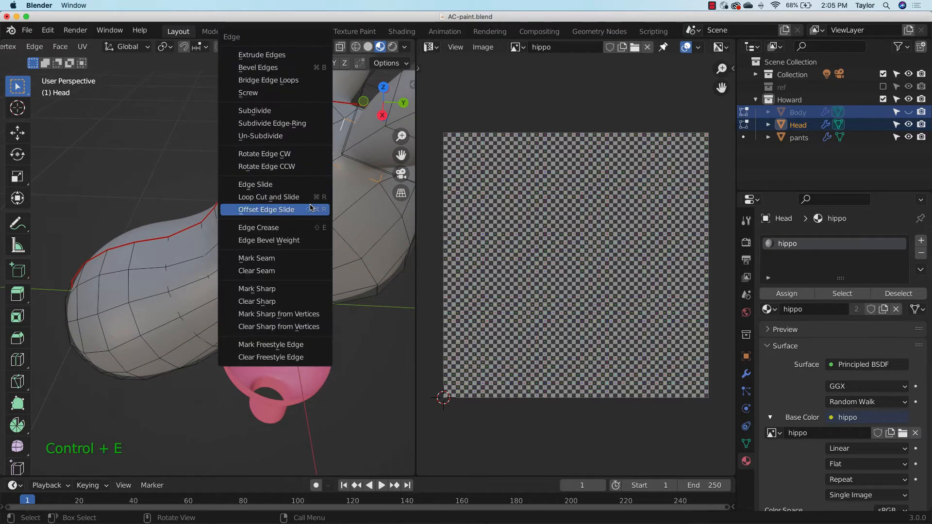
pyautogui.click(287, 261)
pyautogui.moveTo(341, 276); pyautogui.dragTo(339, 296, button='middle')
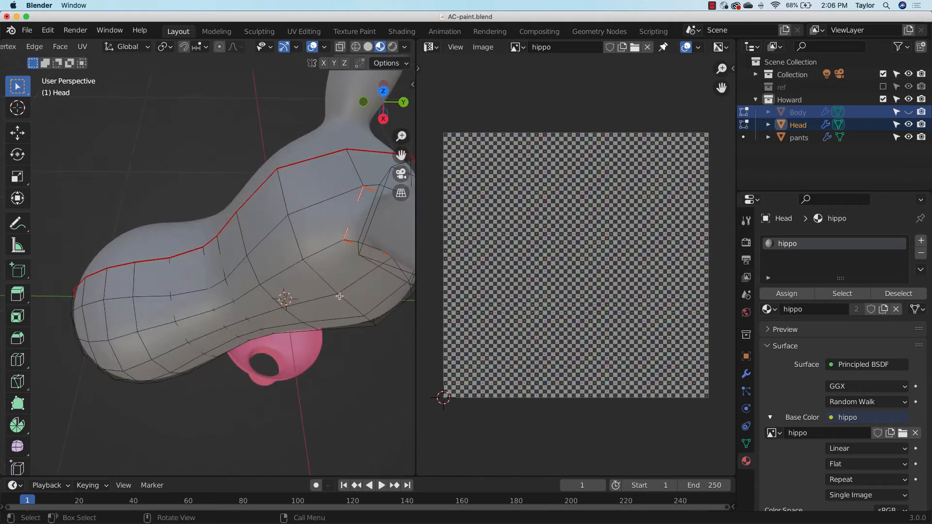
pyautogui.moveTo(401, 136); pyautogui.dragTo(401, 174)
pyautogui.moveTo(328, 282); pyautogui.dragTo(403, 256, button='middle')
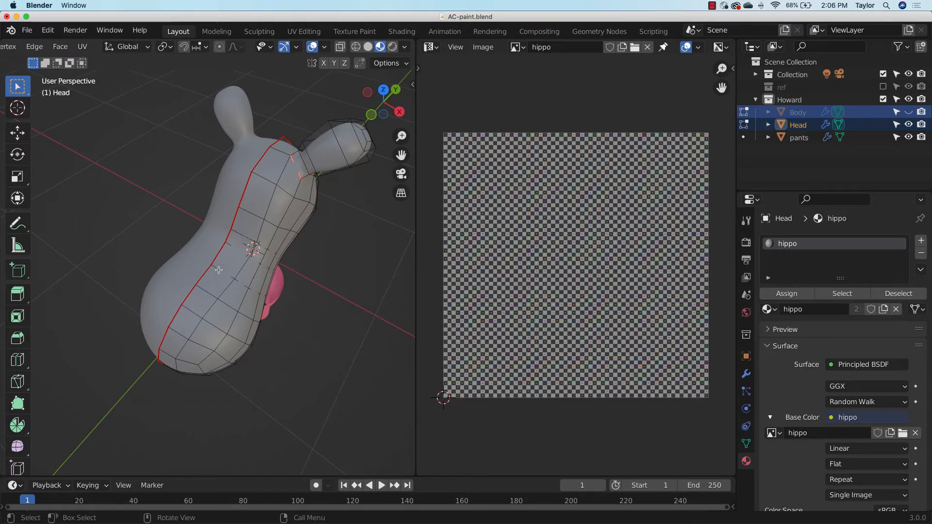
pyautogui.moveTo(362, 170); pyautogui.dragTo(320, 143, button='middle')
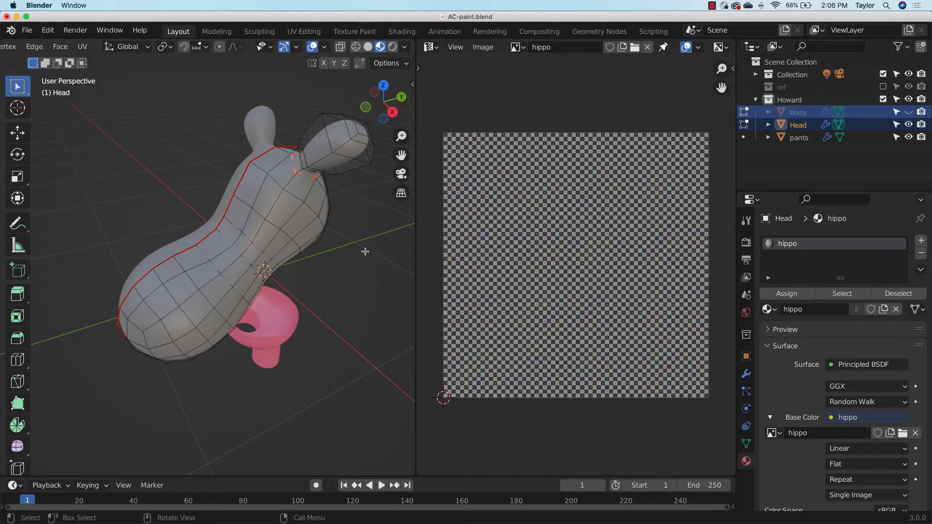
pyautogui.moveTo(405, 137); pyautogui.dragTo(405, 127)
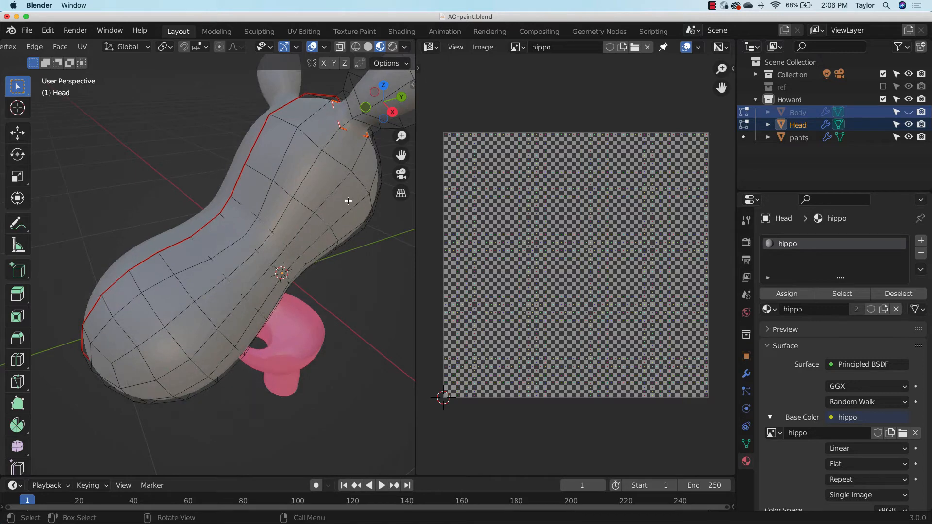
# Select the edges running along both sides of the ear and around its tip, and mark them as a seam
pyautogui.moveTo(348, 200); pyautogui.dragTo(37, 290, button='middle')
pyautogui.scroll(3, 262, 194)
pyautogui.click(264, 186)
pyautogui.keyDown('shift'); pyautogui.click(258, 156); pyautogui.keyUp('shift')
pyautogui.scroll(-1, 258, 141)
pyautogui.keyDown('shift'); pyautogui.click(252, 127); pyautogui.keyUp('shift')
pyautogui.keyDown('shift'); pyautogui.click(264, 101); pyautogui.keyUp('shift')
pyautogui.keyDown('shift'); pyautogui.click(270, 149); pyautogui.keyUp('shift')
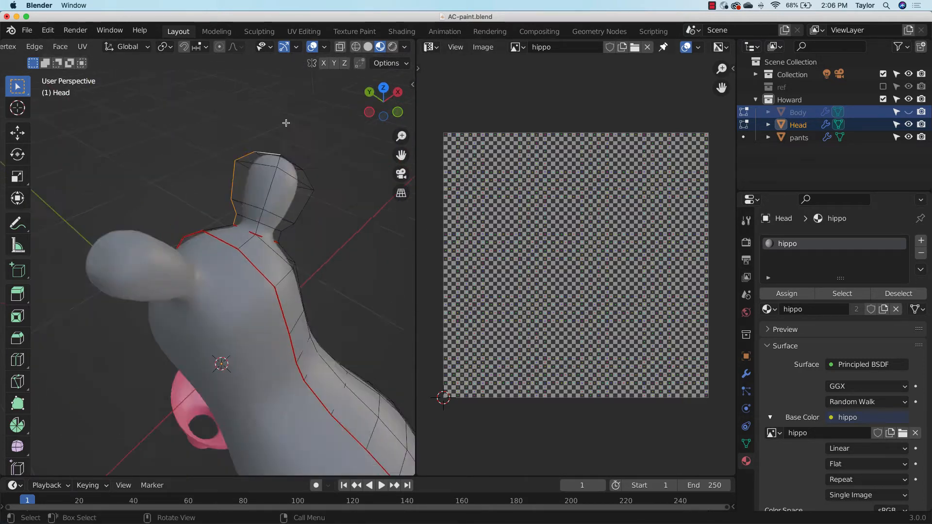
pyautogui.moveTo(285, 122); pyautogui.dragTo(242, 252, button='middle')
pyautogui.keyDown('shift'); pyautogui.click(270, 199); pyautogui.keyUp('shift')
pyautogui.keyDown('shift'); pyautogui.click(242, 223); pyautogui.keyUp('shift')
pyautogui.keyDown('shift'); pyautogui.click(211, 243); pyautogui.keyUp('shift')
pyautogui.hotkey('ctrl', 'e')
pyautogui.click(226, 249)
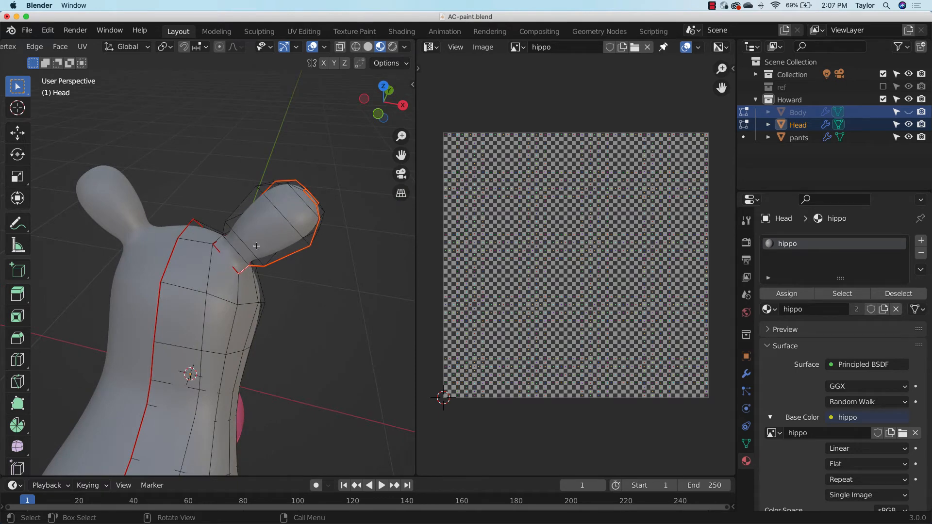
# Make the Body visible again, hide the Head and pants, and show the Body from the front
pyautogui.moveTo(256, 246); pyautogui.dragTo(284, 249, button='middle')
pyautogui.moveTo(226, 241); pyautogui.dragTo(198, 256, button='middle')
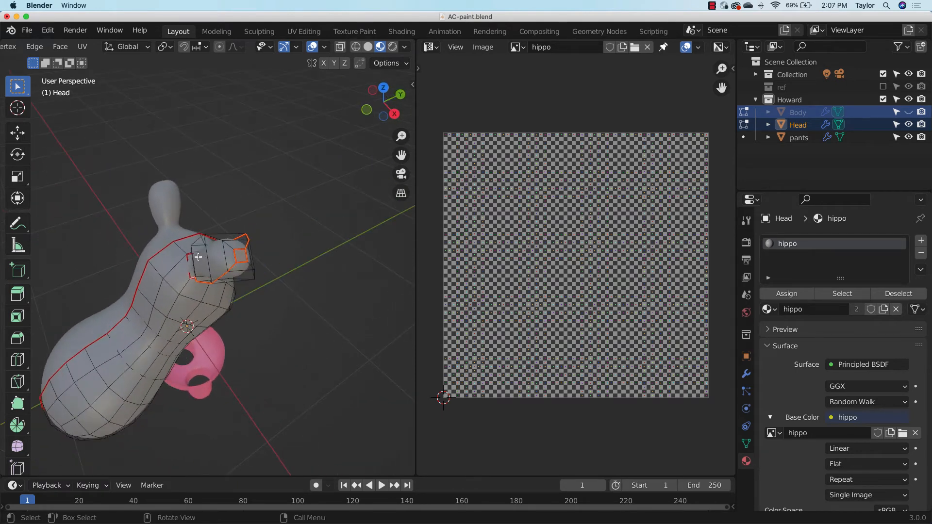
pyautogui.moveTo(255, 258); pyautogui.dragTo(263, 245, button='middle')
pyautogui.click(908, 112)
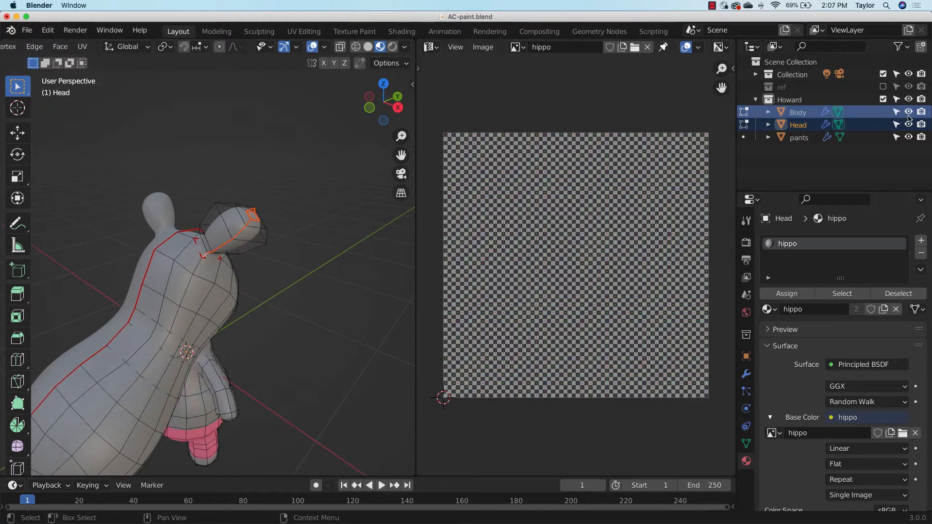
pyautogui.click(909, 125)
pyautogui.moveTo(308, 350); pyautogui.dragTo(359, 237, button='middle')
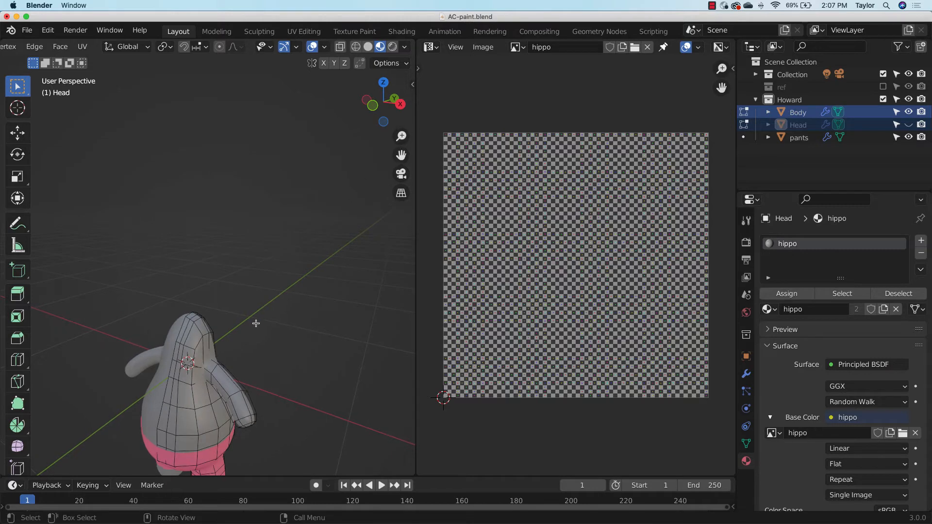
pyautogui.click(373, 105)
pyautogui.keyDown('shift'); pyautogui.moveTo(309, 287); pyautogui.dragTo(364, 137, button='middle'); pyautogui.keyUp('shift')
pyautogui.click(909, 137)
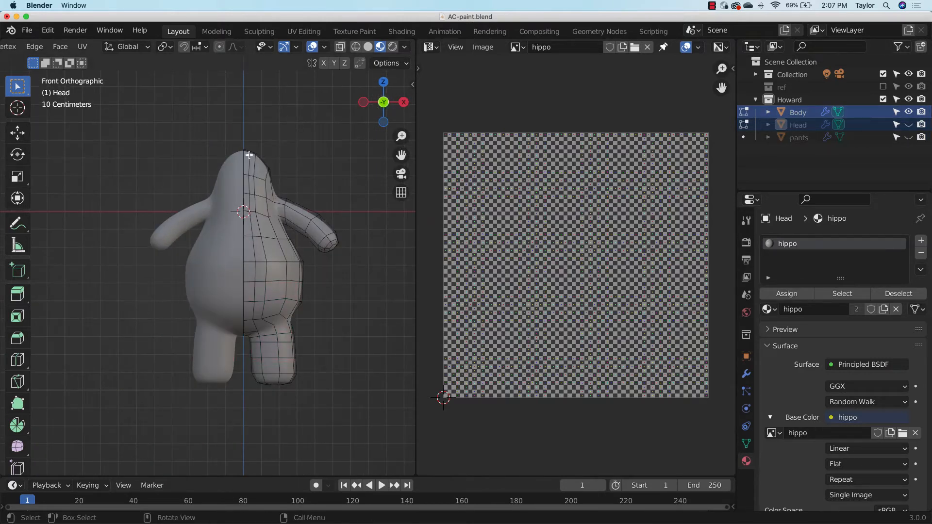
# With X-ray on, select the Body's vertical centre-line edges and mark them as a seam
pyautogui.click(341, 47)
pyautogui.moveTo(245, 124); pyautogui.dragTo(235, 265)
pyautogui.moveTo(235, 265); pyautogui.dragTo(192, 255, button='middle')
pyautogui.hotkey('ctrl', 'e')
pyautogui.click(321, 317)
# Select the edges around the end of the Body's hand and along the upper and lower sides of the arm
pyautogui.scroll(3, 217, 229)
pyautogui.click(217, 228)
pyautogui.keyDown('shift'); pyautogui.click(185, 156); pyautogui.keyUp('shift')
pyautogui.keyDown('shift'); pyautogui.click(133, 168); pyautogui.keyUp('shift')
pyautogui.keyDown('shift'); pyautogui.click(202, 224); pyautogui.keyUp('shift')
pyautogui.keyDown('shift'); pyautogui.click(193, 255); pyautogui.keyUp('shift')
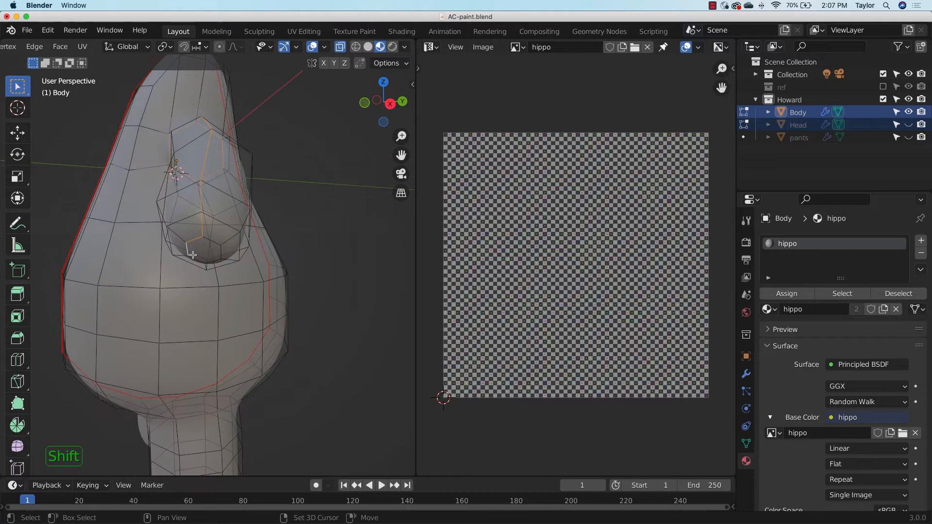
pyautogui.keyDown('ctrl'); pyautogui.click(221, 252); pyautogui.keyUp('ctrl')
pyautogui.moveTo(228, 286); pyautogui.dragTo(254, 255, button='middle')
pyautogui.keyDown('shift'); pyautogui.click(217, 167); pyautogui.keyUp('shift')
pyautogui.moveTo(217, 167); pyautogui.dragTo(136, 194, button='middle')
pyautogui.keyDown('shift'); pyautogui.click(75, 221); pyautogui.keyUp('shift')
pyautogui.moveTo(75, 221); pyautogui.dragTo(133, 200, button='middle')
pyautogui.keyDown('shift'); pyautogui.click(213, 158); pyautogui.keyUp('shift')
pyautogui.click(341, 47)
pyautogui.moveTo(194, 160); pyautogui.dragTo(310, 230, button='middle')
pyautogui.scroll(-2, 307, 204)
pyautogui.scroll(4, 310, 233)
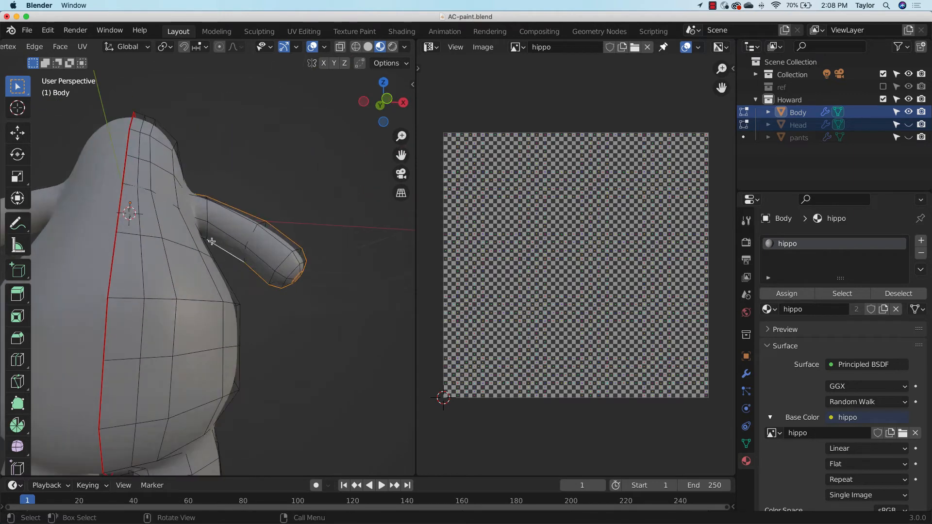
# Add the edge loop around the shoulder to the selected arm edges in wireframe and mark them all as a seam
pyautogui.moveTo(211, 241); pyautogui.dragTo(104, 233, button='middle')
pyautogui.hotkey('shift', 'z')
pyautogui.keyDown('shift'); pyautogui.click(137, 272); pyautogui.keyUp('shift')
pyautogui.keyDown('shift'); pyautogui.click(103, 234); pyautogui.keyUp('shift')
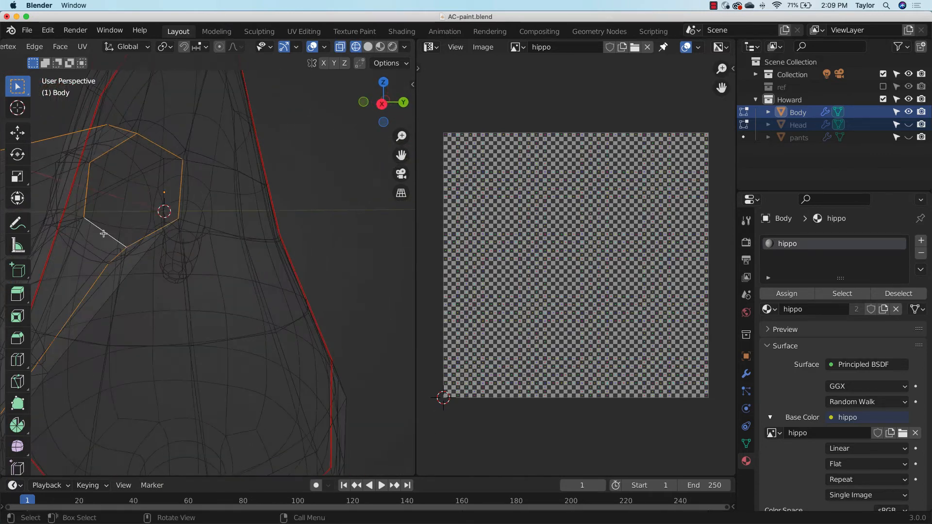
pyautogui.hotkey('ctrl', 'e')
pyautogui.click(55, 258)
# In wireframe shading, select the edge loop where the leg joins the Body's torso and mark it as a seam
pyautogui.hotkey('shift', 'z')
pyautogui.scroll(-5, 213, 224)
pyautogui.moveTo(214, 223); pyautogui.dragTo(211, 343, button='middle')
pyautogui.scroll(4, 210, 343)
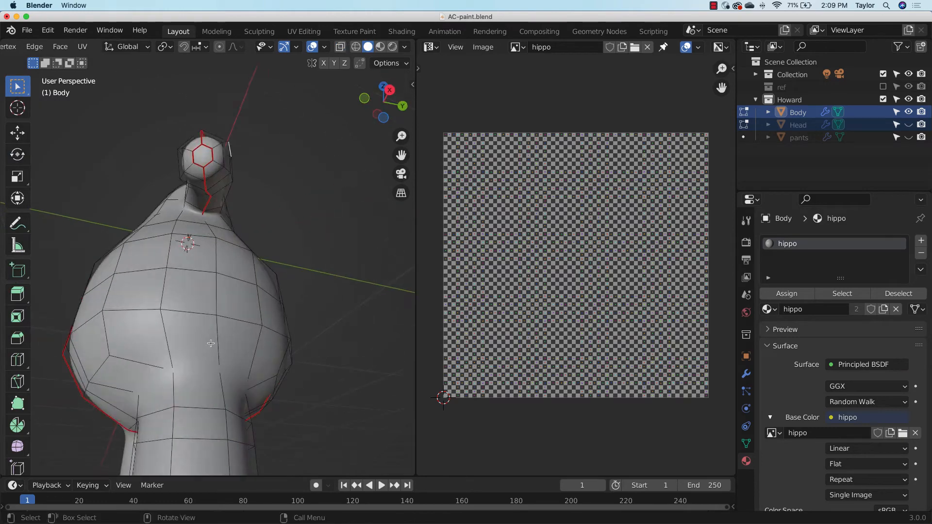
pyautogui.scroll(2, 211, 344)
pyautogui.hotkey('shift', 'z')
pyautogui.click(137, 431)
pyautogui.keyDown('shift'); pyautogui.click(187, 420); pyautogui.keyUp('shift')
pyautogui.keyDown('shift'); pyautogui.click(235, 431); pyautogui.keyUp('shift')
pyautogui.moveTo(235, 431); pyautogui.dragTo(253, 357, button='middle')
pyautogui.keyDown('shift'); pyautogui.click(233, 341); pyautogui.keyUp('shift')
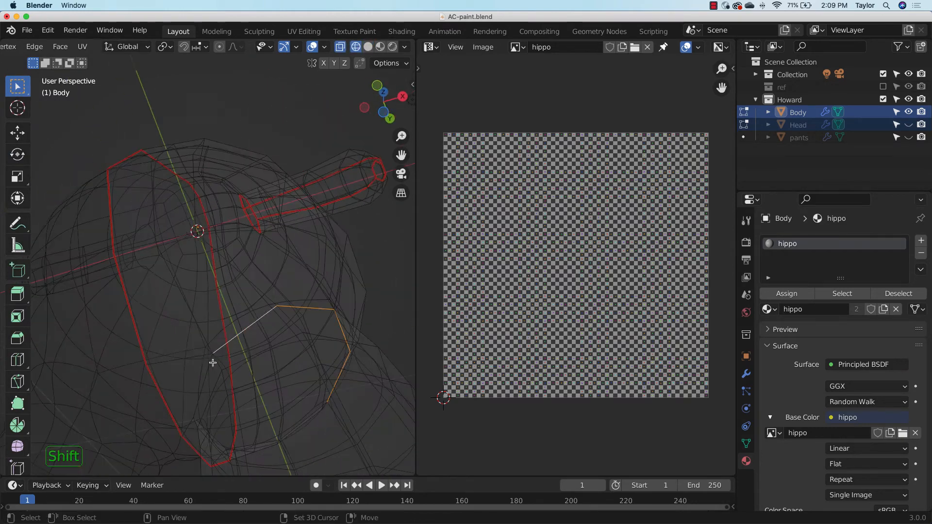
pyautogui.keyDown('shift'); pyautogui.click(206, 383); pyautogui.keyUp('shift')
pyautogui.moveTo(205, 383); pyautogui.dragTo(248, 227, button='middle')
pyautogui.keyDown('shift'); pyautogui.click(253, 376); pyautogui.keyUp('shift')
pyautogui.keyDown('shift'); pyautogui.click(191, 414); pyautogui.keyUp('shift')
pyautogui.scroll(-4, 192, 413)
pyautogui.hotkey('ctrl', 'e')
pyautogui.click(233, 359)
# Return to solid shading, select the edges along both sides of the leg and under the foot, and mark them as a seam
pyautogui.moveTo(233, 360); pyautogui.dragTo(306, 337, button='middle')
pyautogui.scroll(-4, 305, 337)
pyautogui.click(368, 47)
pyautogui.scroll(5, 240, 422)
pyautogui.moveTo(311, 292); pyautogui.dragTo(110, 358, button='middle')
pyautogui.click(245, 431)
pyautogui.keyDown('shift'); pyautogui.click(249, 452); pyautogui.keyUp('shift')
pyautogui.scroll(-5, 234, 400)
pyautogui.keyDown('shift'); pyautogui.click(244, 386); pyautogui.keyUp('shift')
pyautogui.scroll(4, 270, 281)
pyautogui.keyDown('shift'); pyautogui.click(313, 300); pyautogui.keyUp('shift')
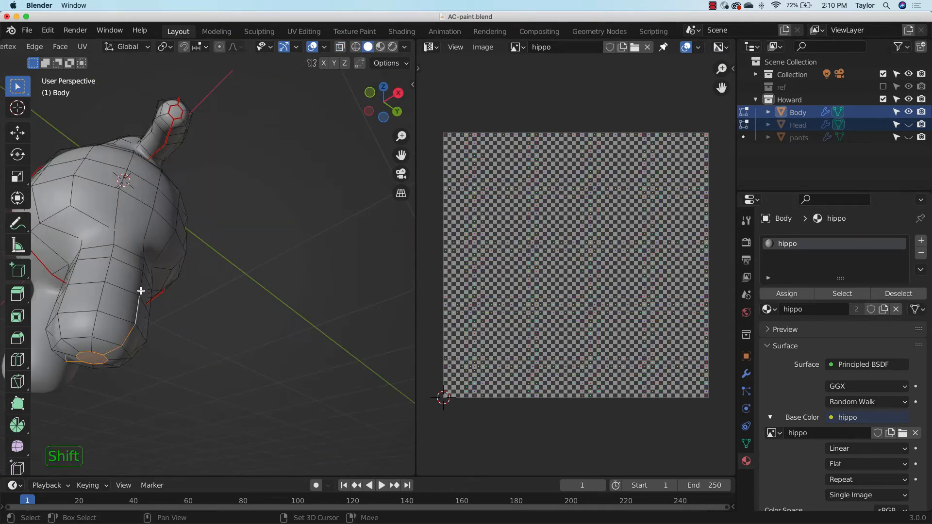
pyautogui.moveTo(141, 290); pyautogui.dragTo(259, 391, button='middle')
pyautogui.hotkey('ctrl', 'e')
pyautogui.click(162, 335)
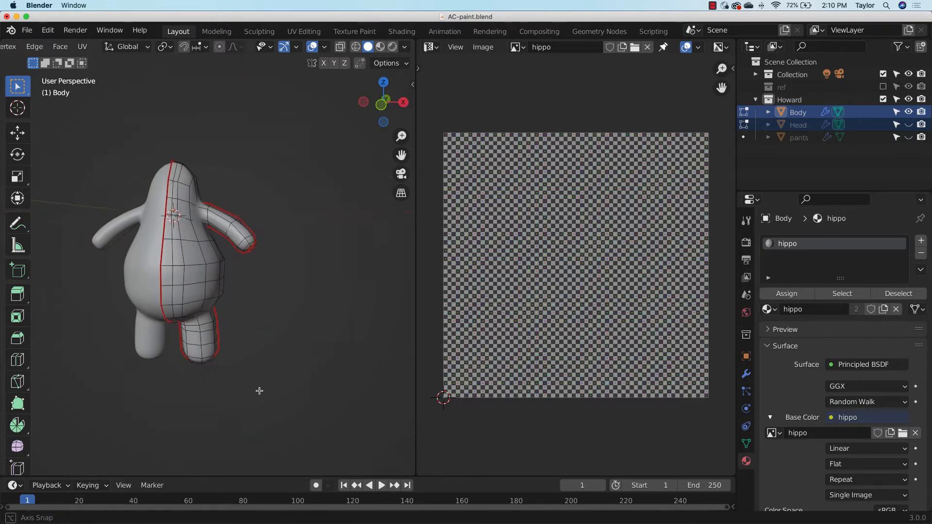
pyautogui.moveTo(304, 275); pyautogui.dragTo(286, 292, button='middle')
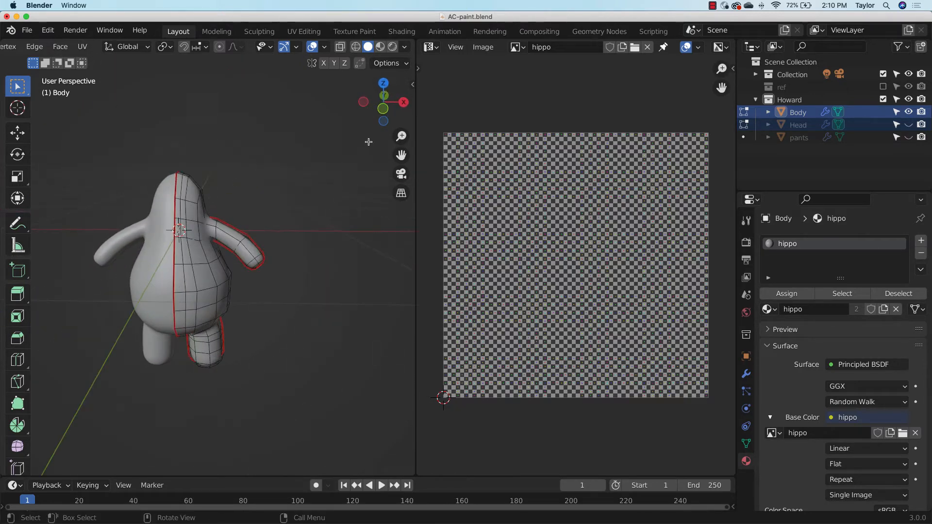
pyautogui.click(383, 109)
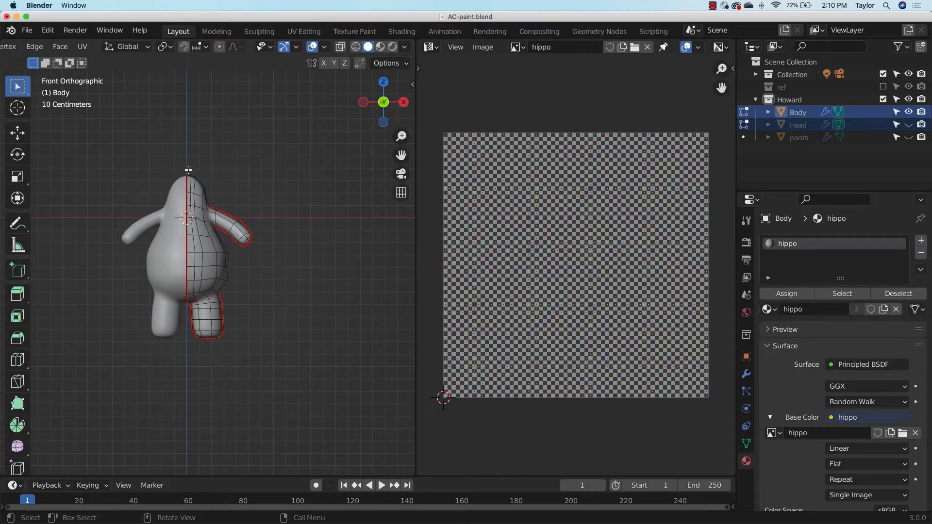
pyautogui.moveTo(232, 264); pyautogui.dragTo(180, 246, button='middle')
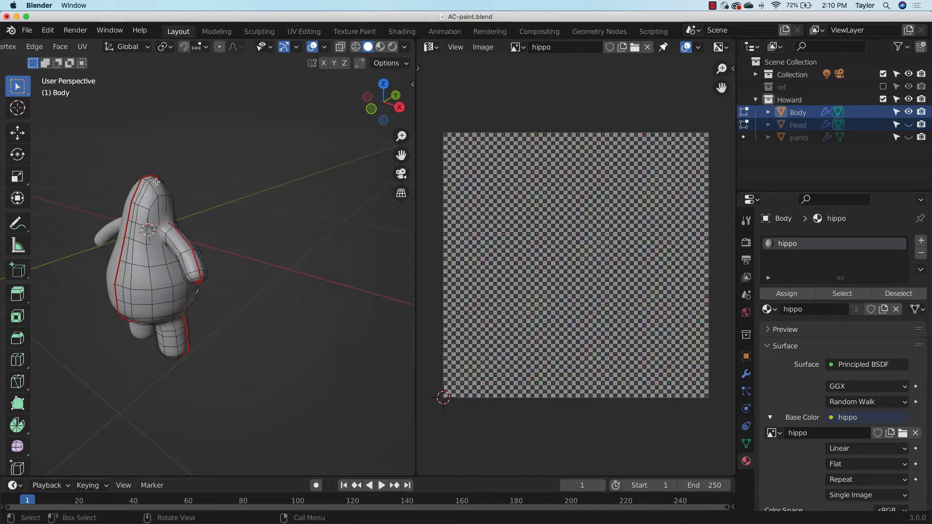
pyautogui.scroll(1, 161, 198)
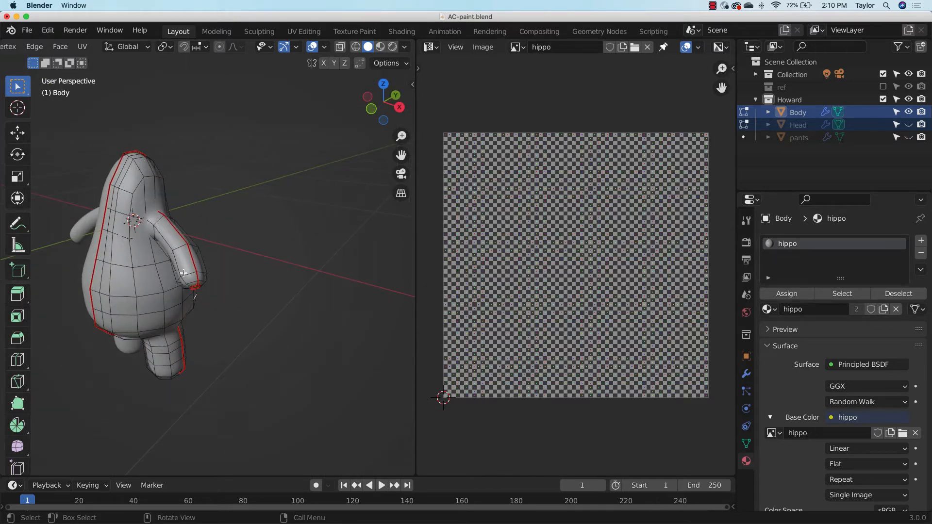
# Select the entire Body mesh and switch to vertex select mode
pyautogui.scroll(1, 184, 316)
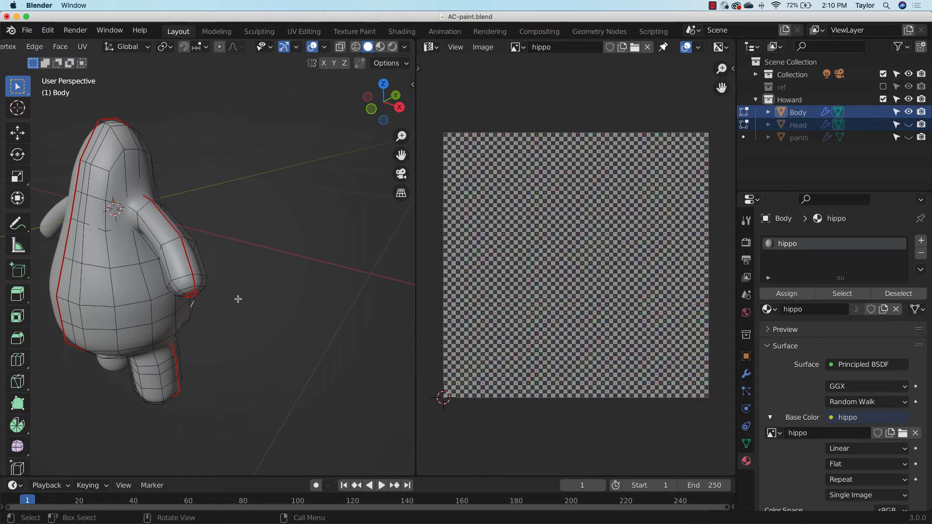
pyautogui.moveTo(238, 299); pyautogui.dragTo(269, 292, button='middle')
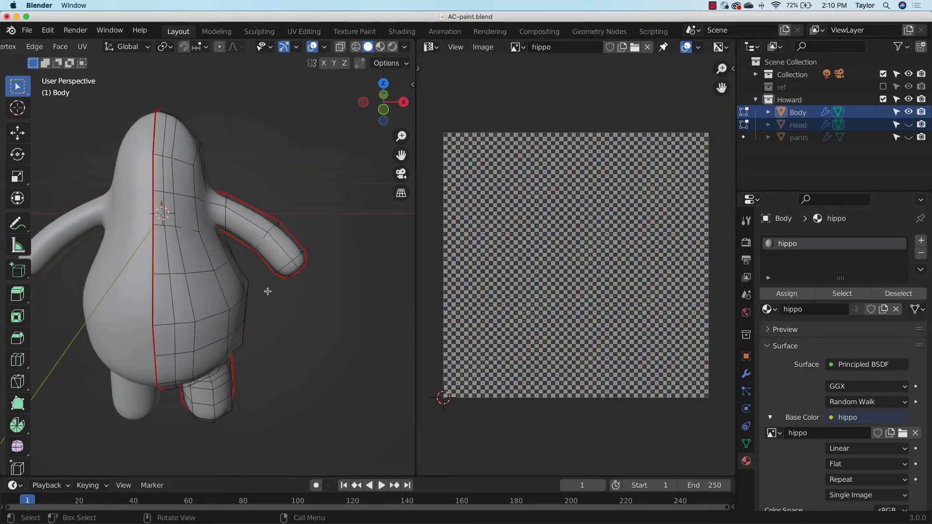
pyautogui.press('a')
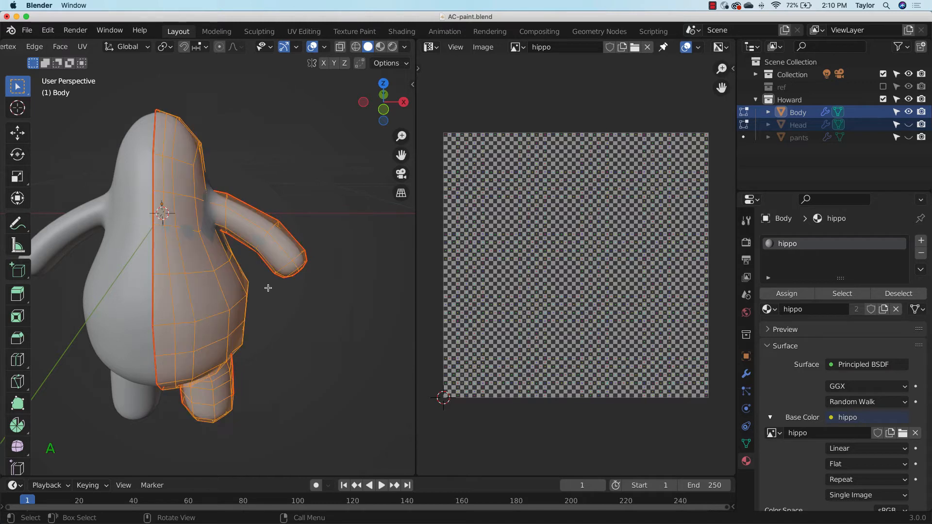
pyautogui.scroll(5, 73, 49)
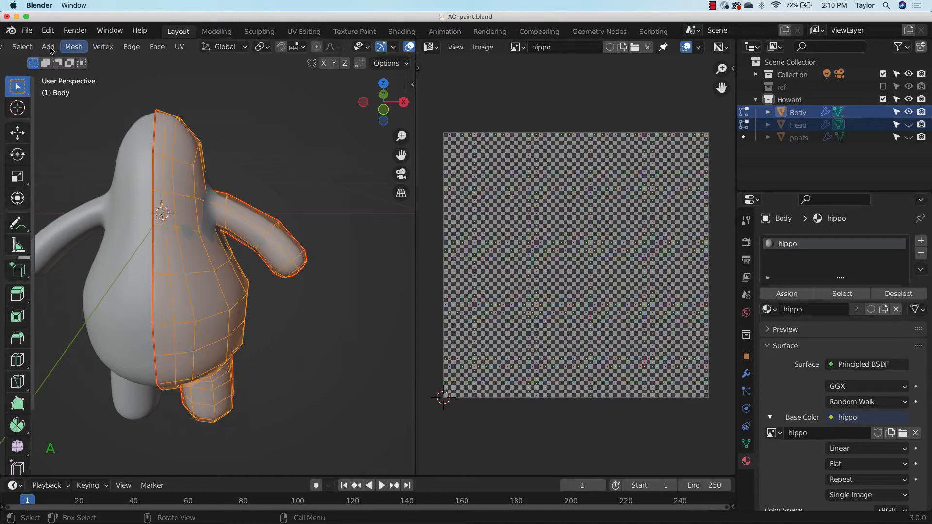
pyautogui.click(103, 47)
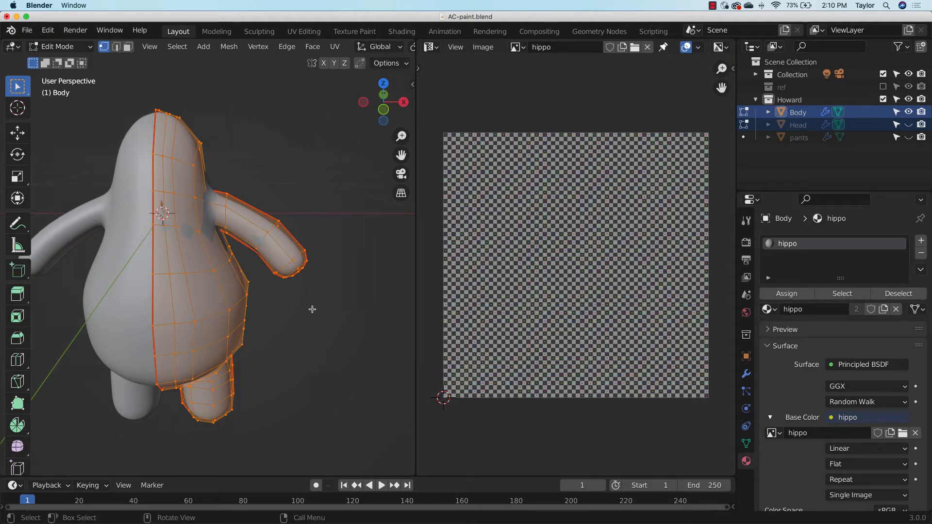
# Try unwrapping the Body mesh on its own, and undo the unwrap
pyautogui.press('u')
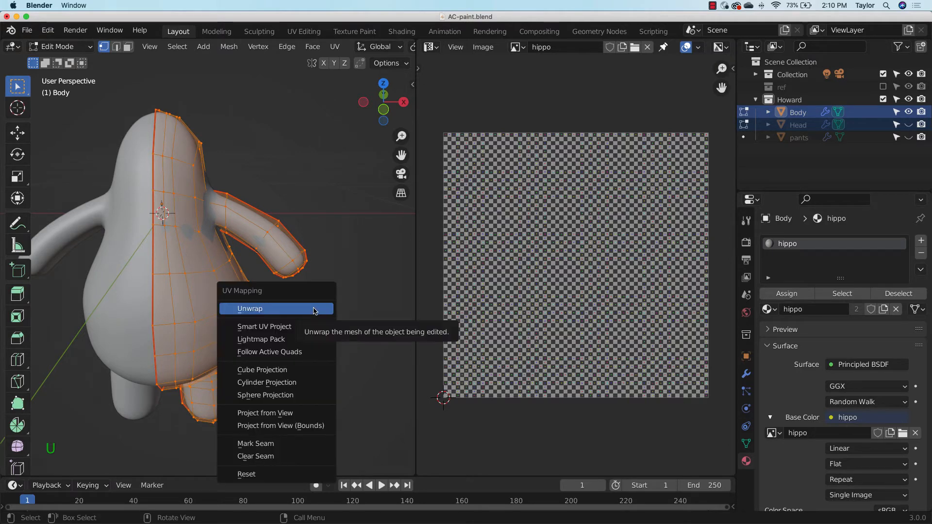
pyautogui.click(312, 310)
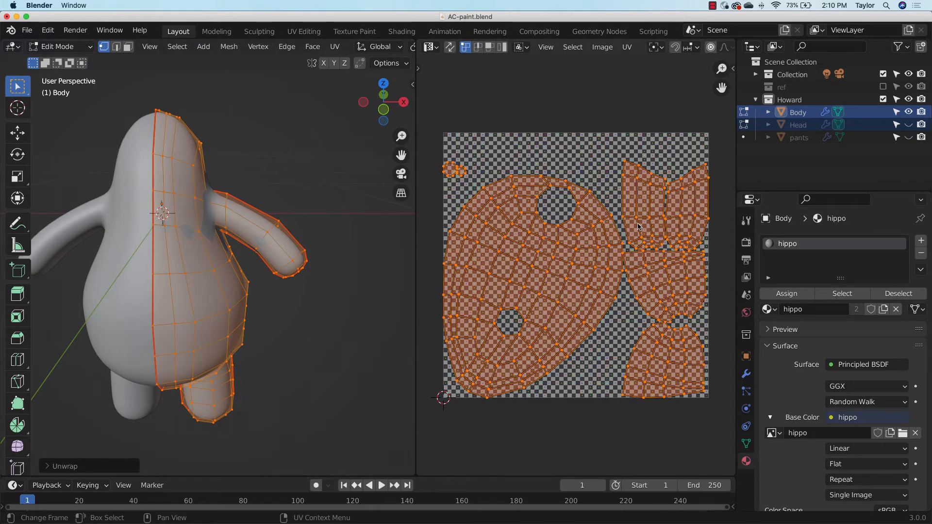
pyautogui.hotkey('ctrl', 'z')
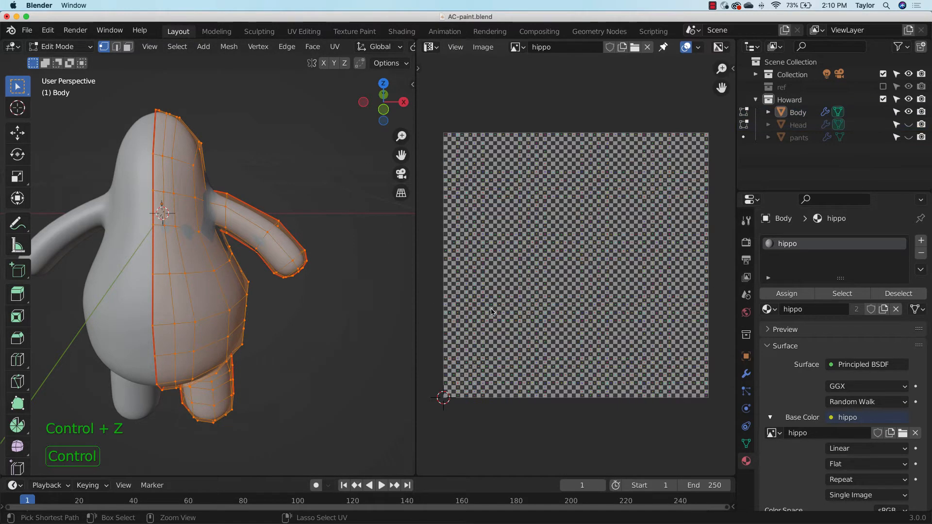
# Unhide the Head, select all vertices of Head and Body, and unwrap both meshes together
pyautogui.click(908, 125)
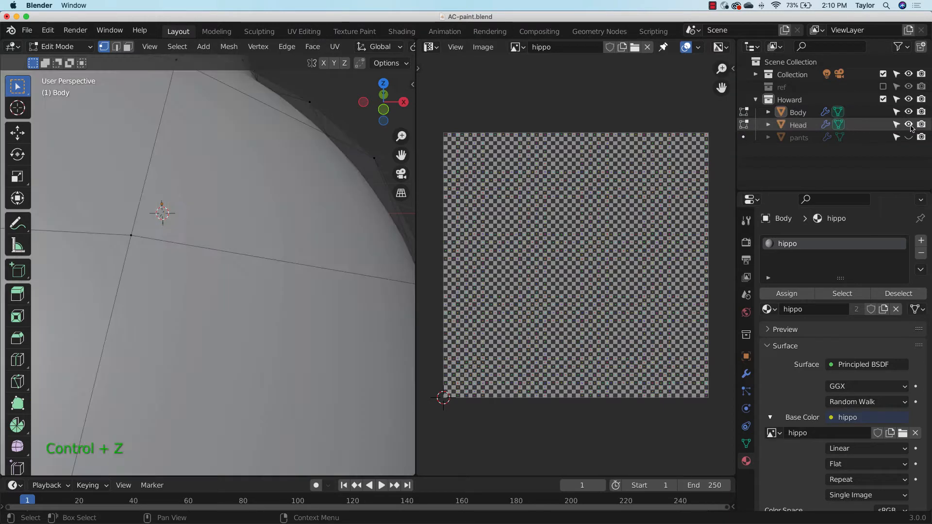
pyautogui.moveTo(402, 245); pyautogui.dragTo(238, 250, button='middle')
pyautogui.press('a')
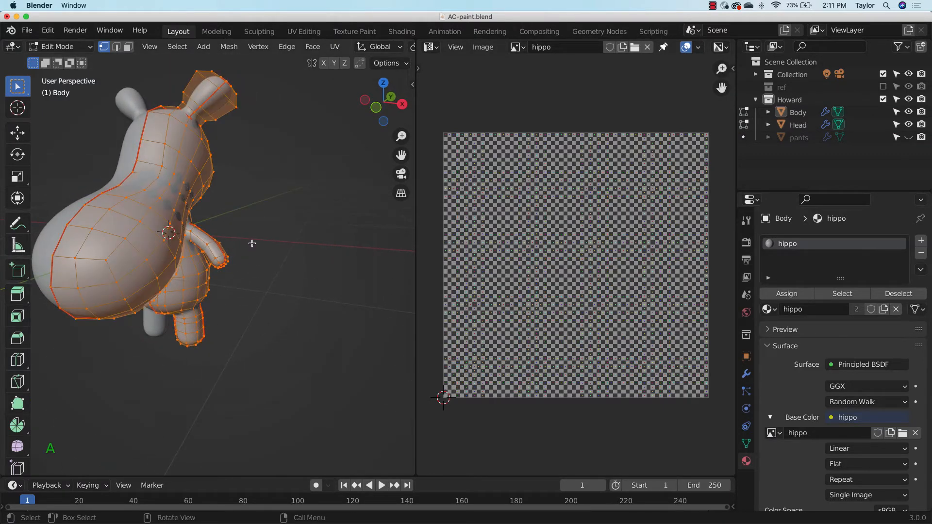
pyautogui.press('u')
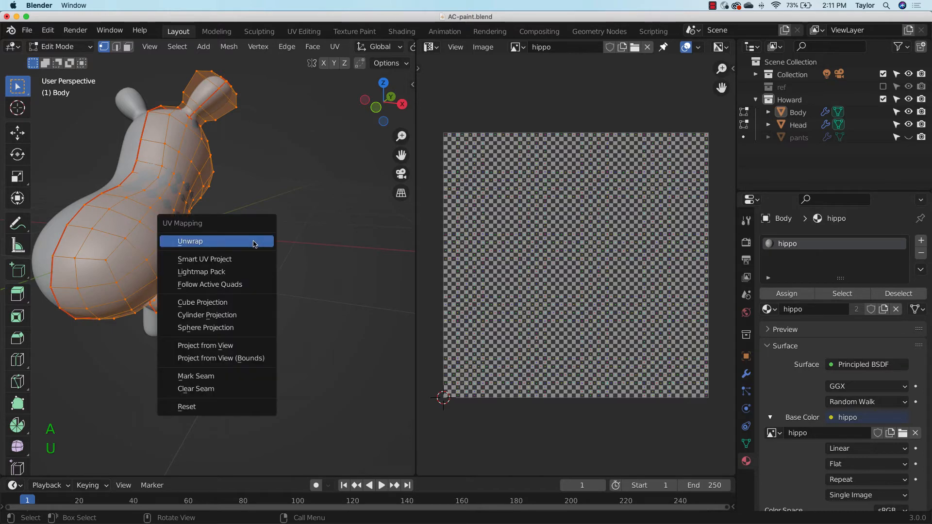
pyautogui.click(255, 244)
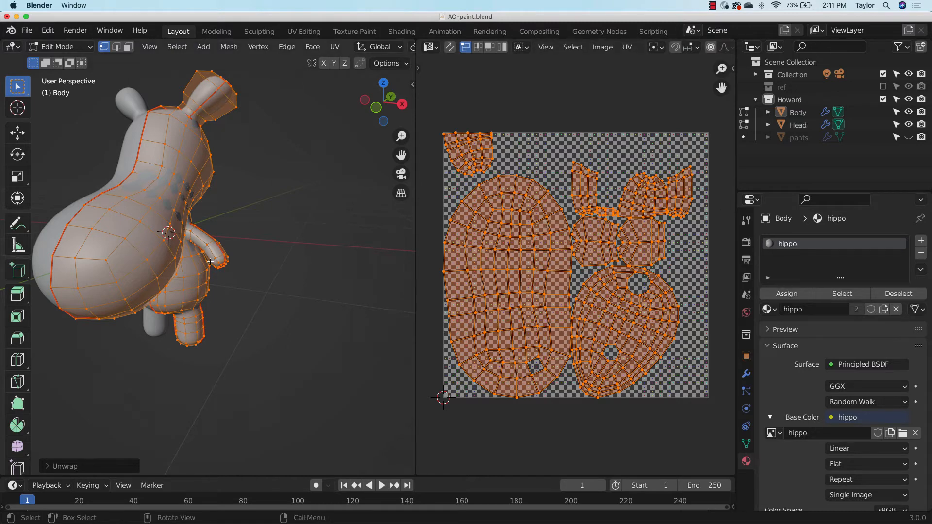
# Set the viewport to rendered shading and leave edit mode to show the UV grid texture on the hippo
pyautogui.moveTo(211, 262); pyautogui.dragTo(354, 281, button='middle')
pyautogui.scroll(-5, 390, 46)
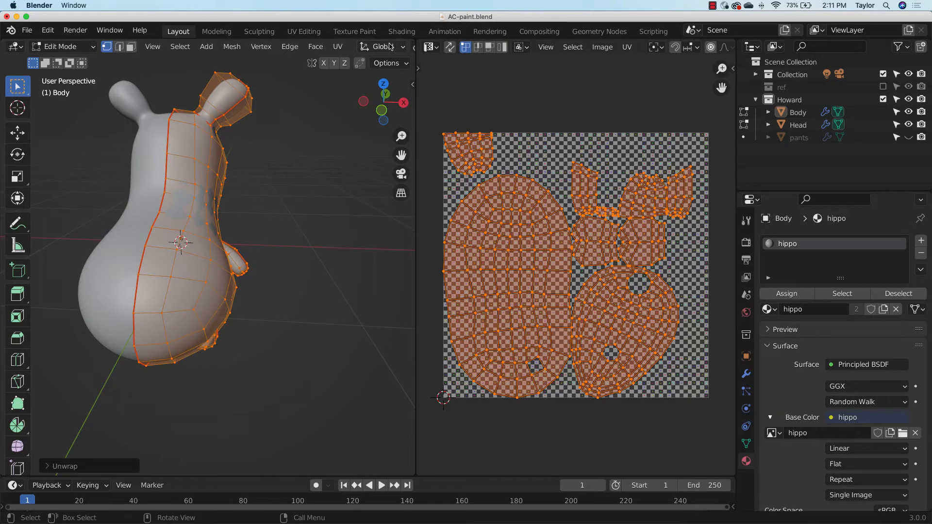
pyautogui.click(392, 46)
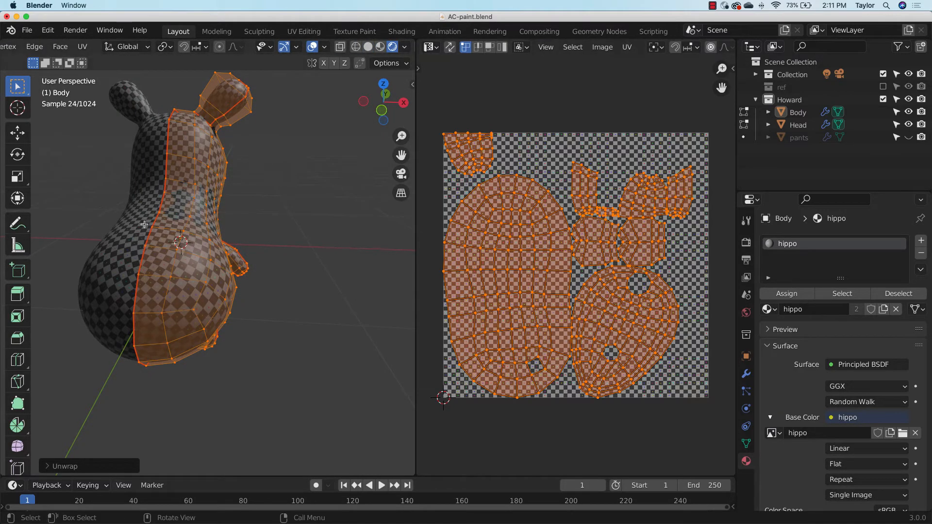
pyautogui.press('Tab')
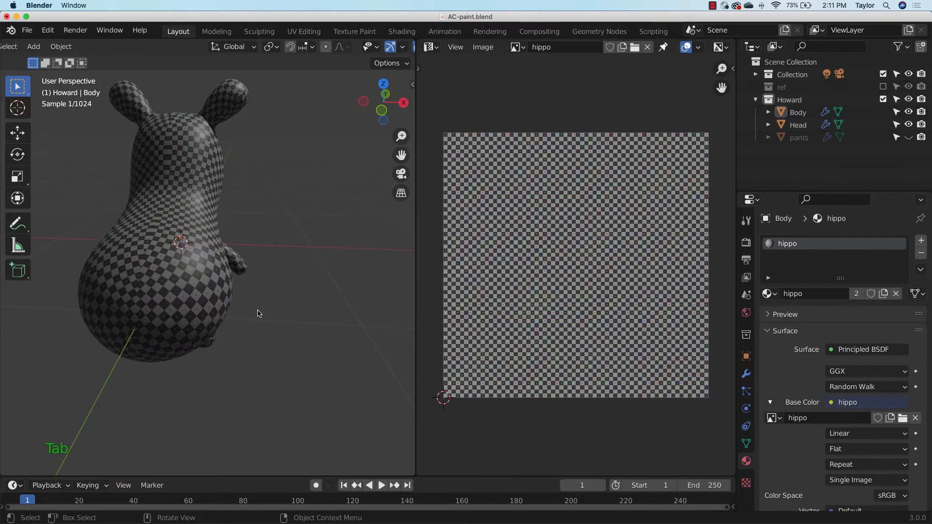
# Examine the checker pattern on the hippo's head, belly, arms and legs for stretching and uneven square sizes
pyautogui.moveTo(293, 327); pyautogui.dragTo(276, 296, button='middle')
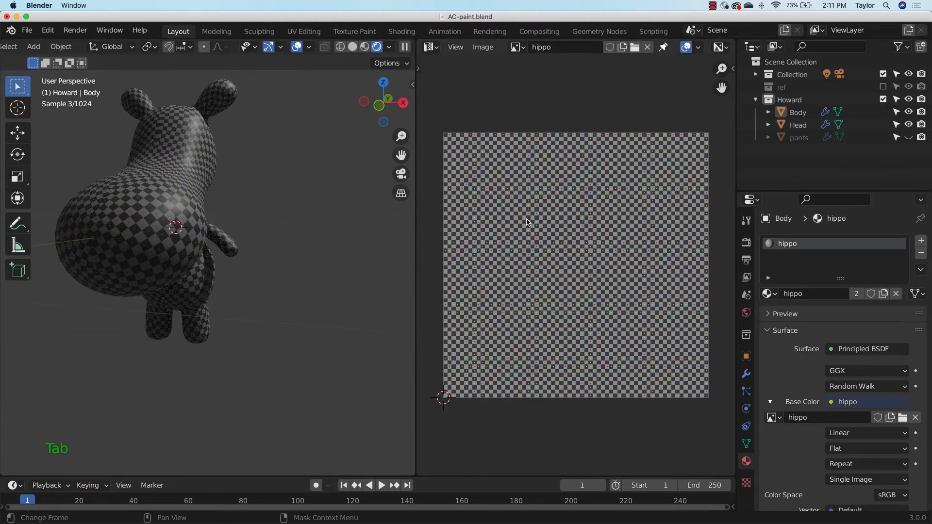
pyautogui.moveTo(248, 257); pyautogui.dragTo(210, 218, button='middle')
pyautogui.scroll(4, 141, 242)
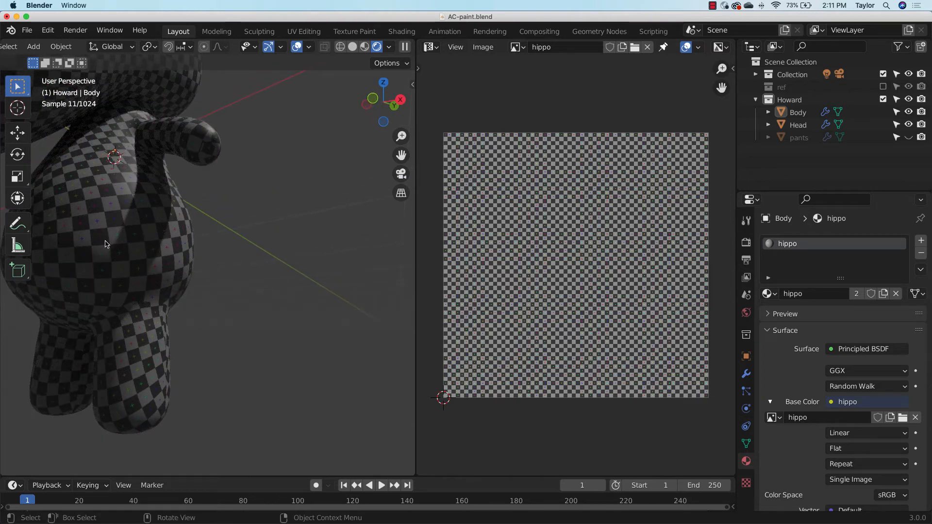
pyautogui.moveTo(110, 247); pyautogui.dragTo(114, 245, button='middle')
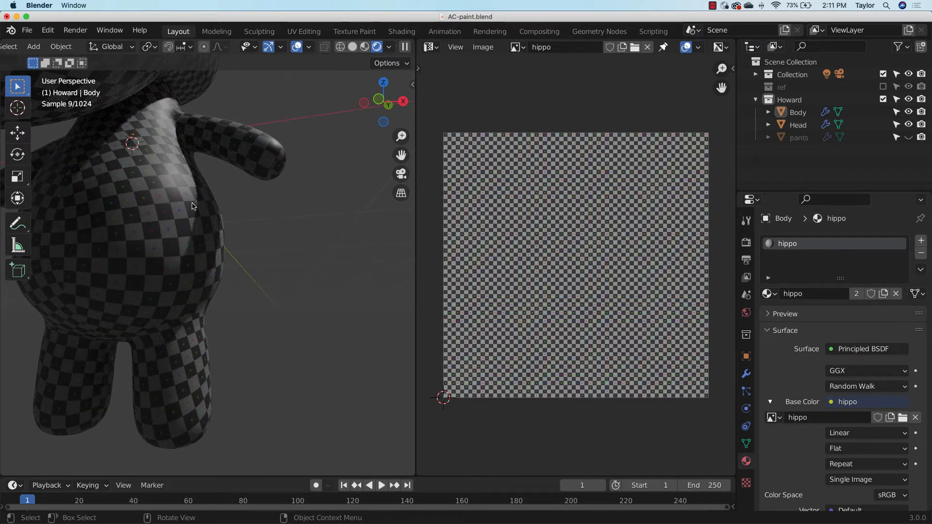
pyautogui.scroll(-3, 150, 301)
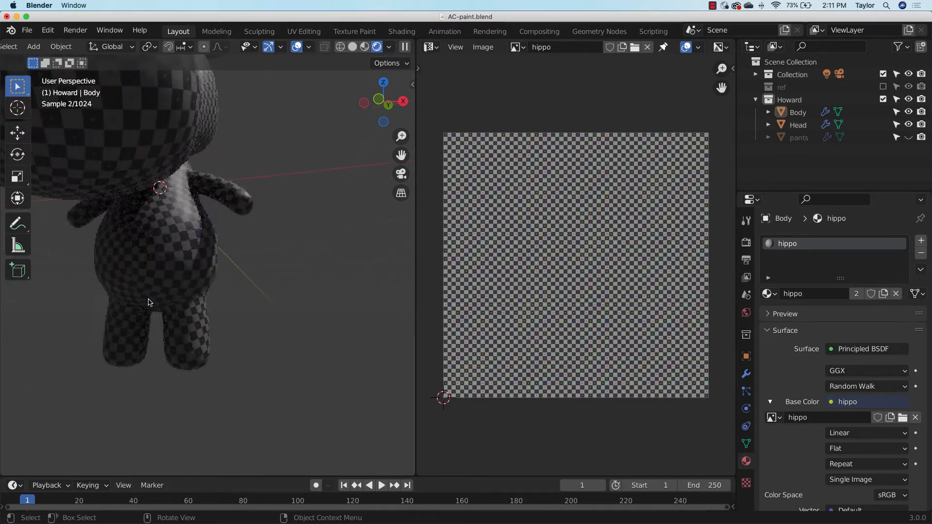
pyautogui.scroll(8, 153, 276)
pyautogui.scroll(-5, 154, 271)
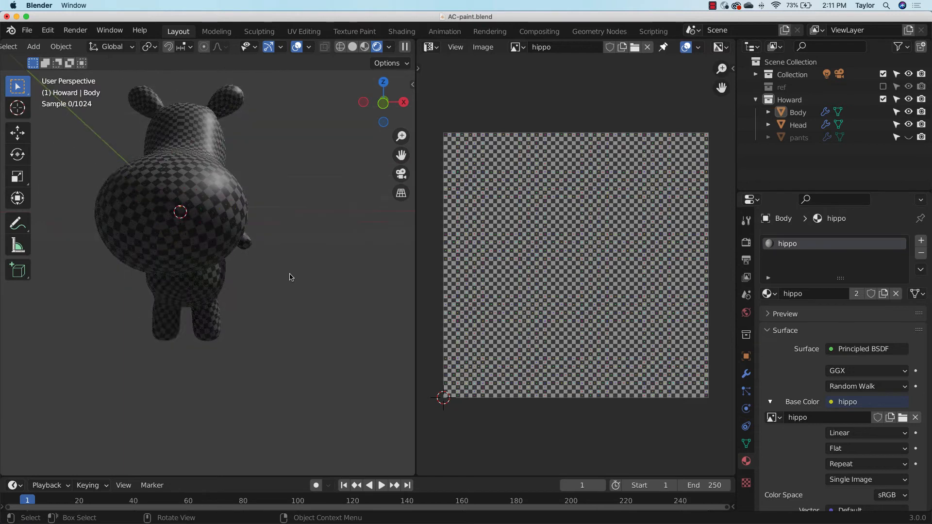
pyautogui.scroll(4, 243, 209)
pyautogui.scroll(-2, 238, 220)
pyautogui.scroll(2, 238, 220)
# Apply the scale transform, and reopen the Body in edit mode with all of its vertices selected
pyautogui.hotkey('ctrl', 'a')
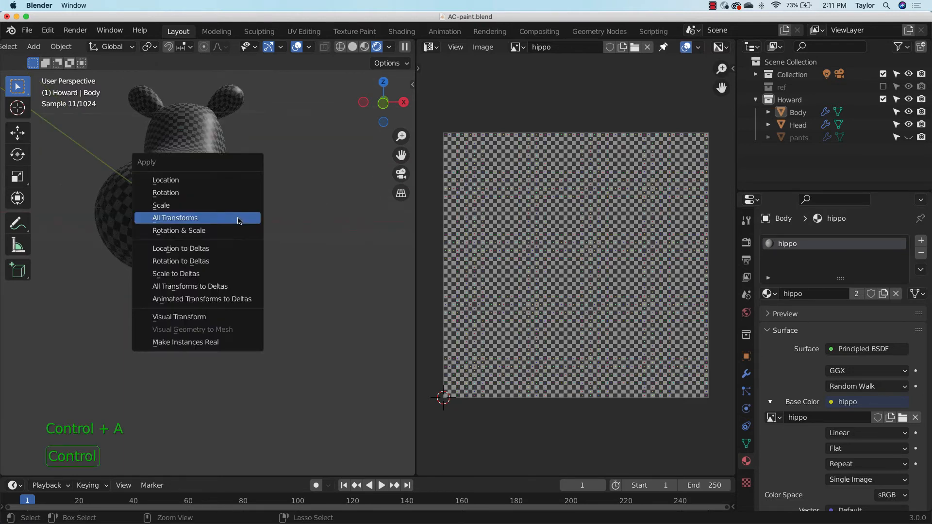
pyautogui.click(204, 204)
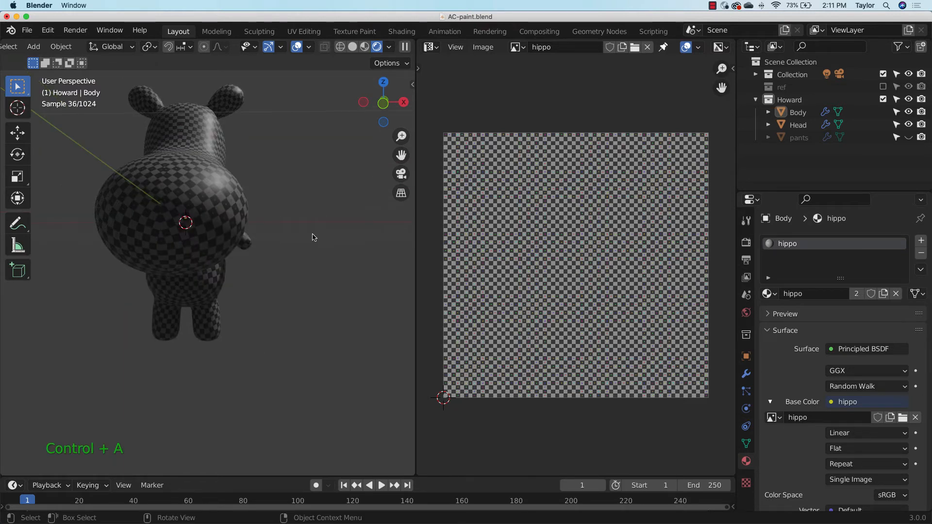
pyautogui.press('Tab')
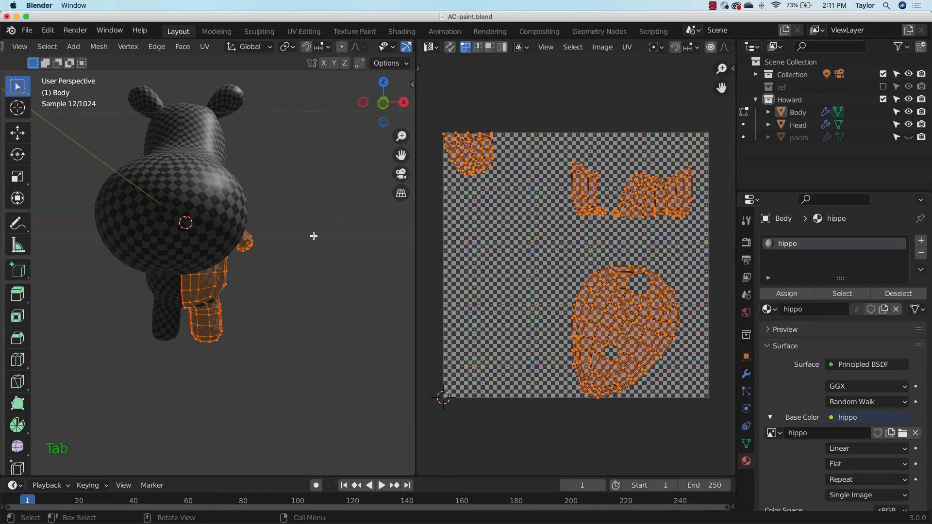
pyautogui.press('a')
pyautogui.moveTo(312, 235); pyautogui.dragTo(272, 254, button='middle')
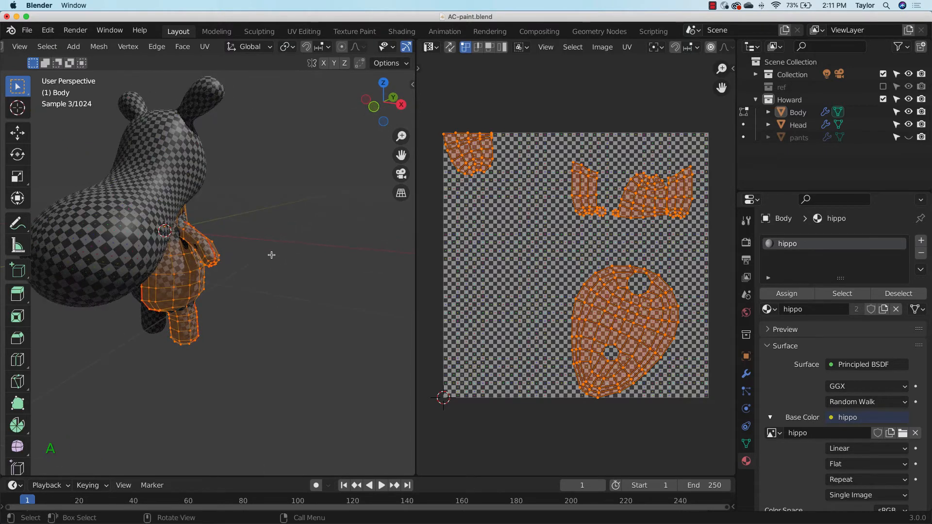
# Switch editing from the Body to the Head mesh and check how its seams relate to its UV islands
pyautogui.click(796, 125)
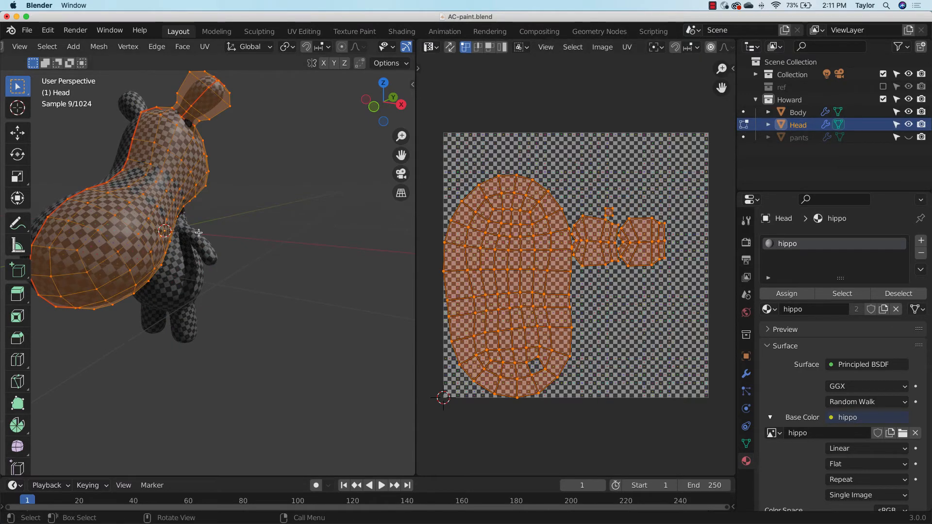
pyautogui.moveTo(198, 233); pyautogui.dragTo(233, 232, button='middle')
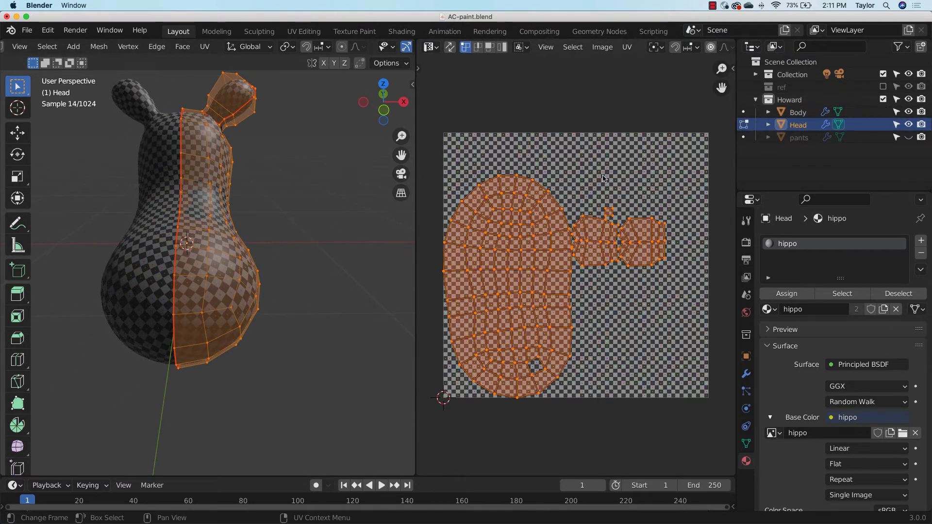
pyautogui.moveTo(345, 222); pyautogui.dragTo(307, 228, button='middle')
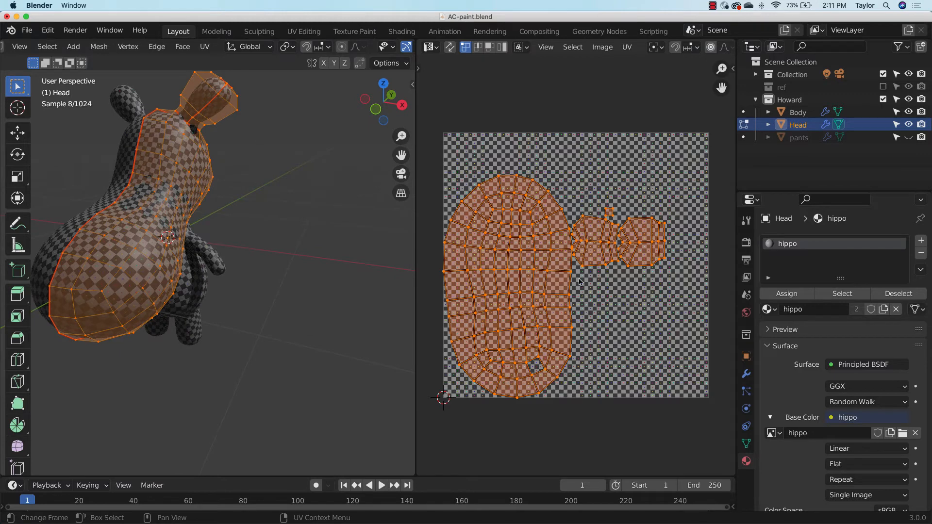
# Select only the Head's rightmost ear island in the UV layout using linked selection
pyautogui.scroll(3, 610, 266)
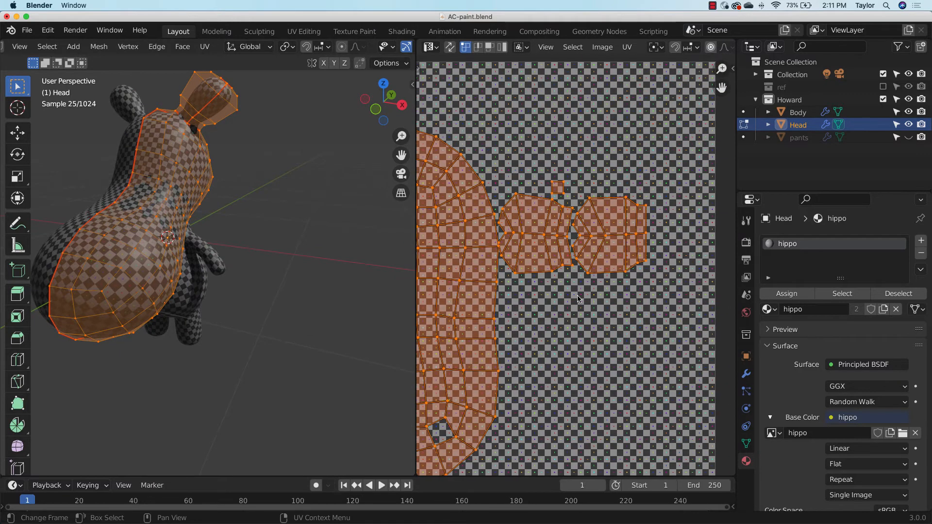
pyautogui.click(607, 292)
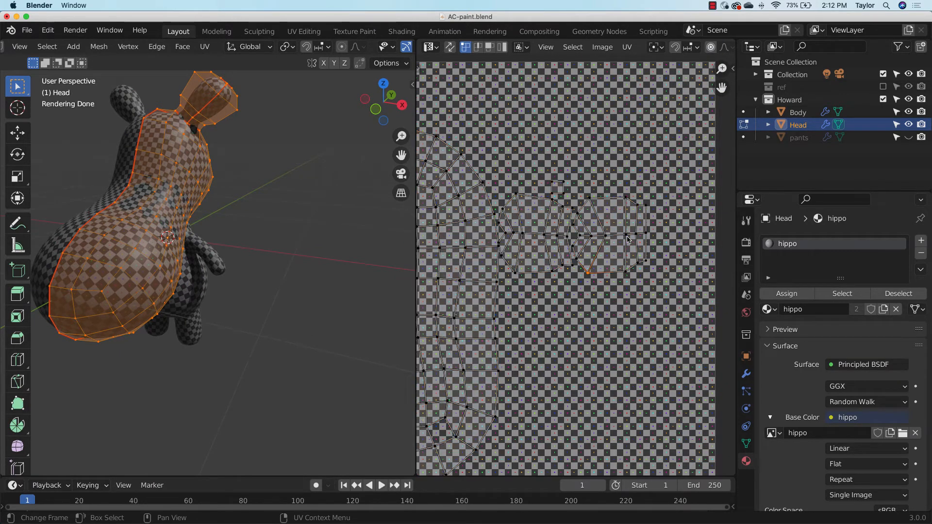
pyautogui.moveTo(667, 167); pyautogui.dragTo(573, 296)
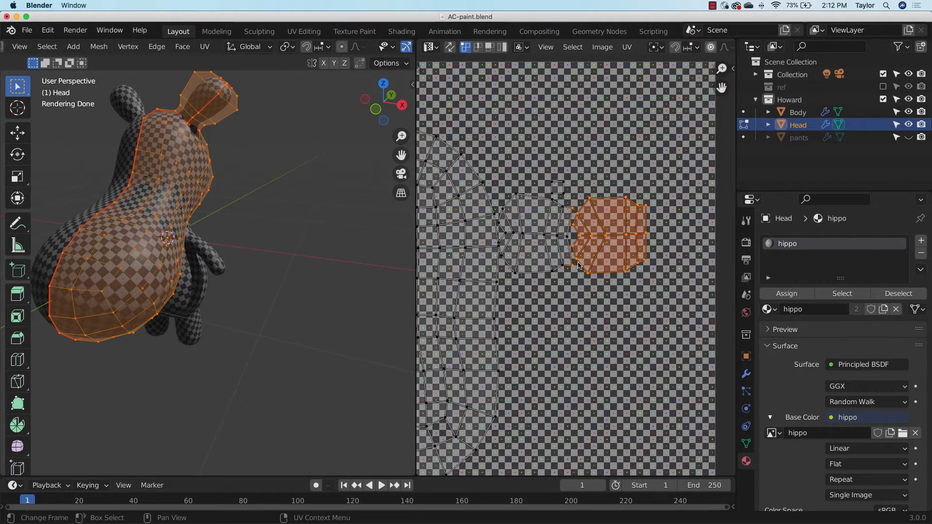
pyautogui.click(605, 311)
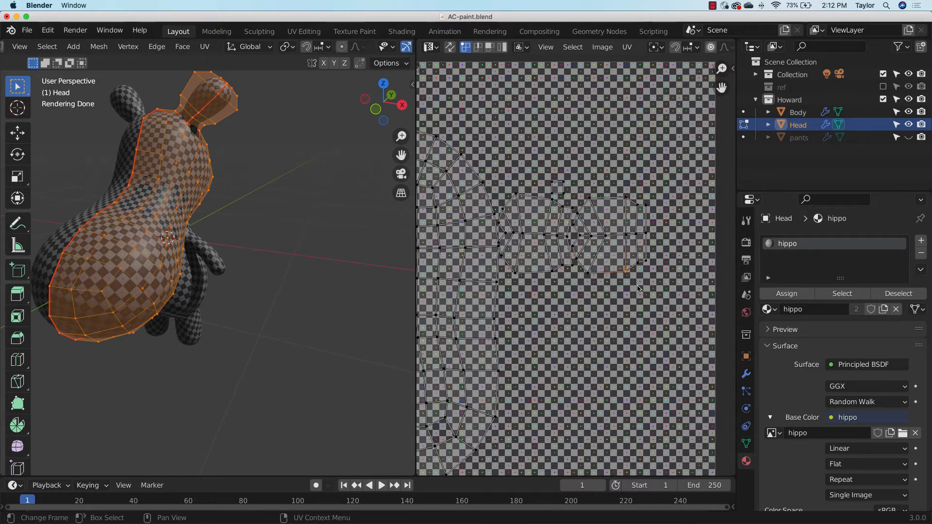
pyautogui.press('l')
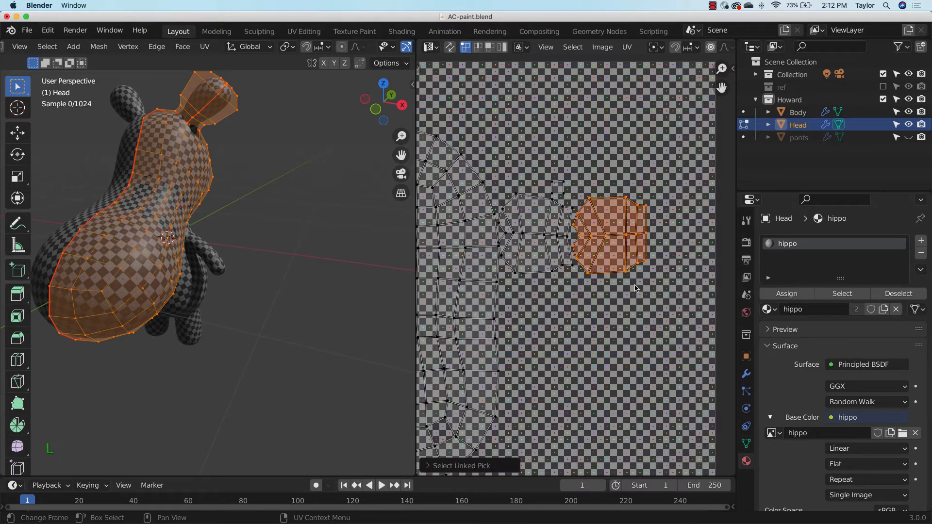
# Try moving the selected ear island to the upper-right corner of the UV space, rotating it and enlarging it about 1.45 times
pyautogui.scroll(-3, 609, 259)
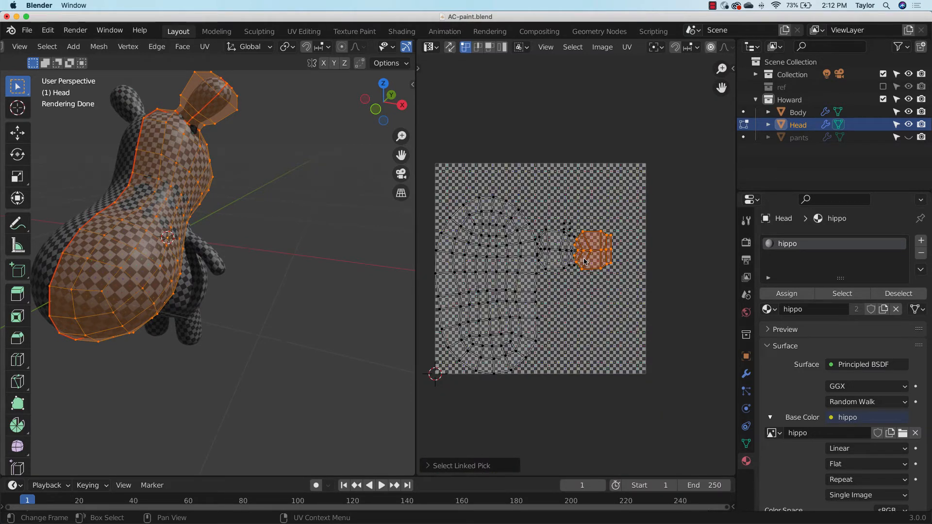
pyautogui.press('g')
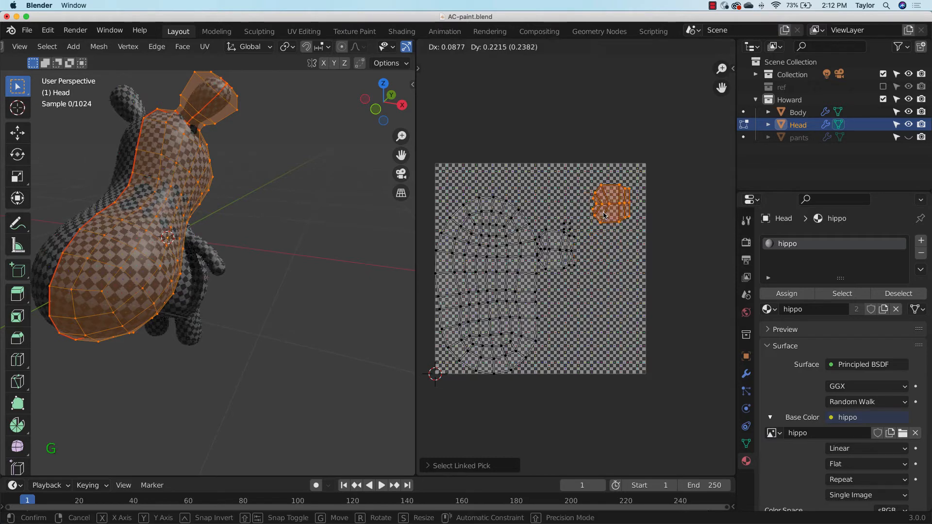
pyautogui.click(601, 218)
pyautogui.press('r')
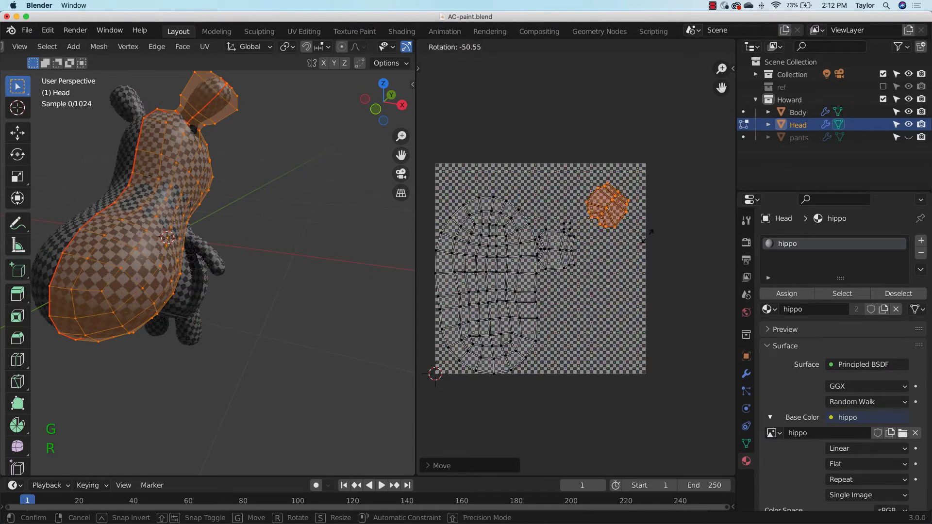
pyautogui.click(649, 239)
pyautogui.press('s')
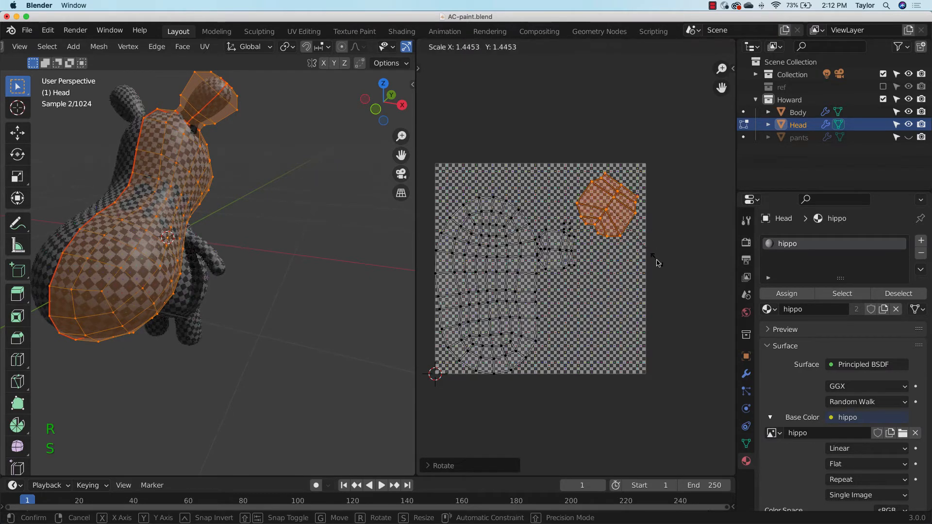
pyautogui.click(658, 263)
# Try scaling the large oval head island to more than twice its size, past the edges of the UV square
pyautogui.moveTo(248, 258); pyautogui.dragTo(233, 275, button='middle')
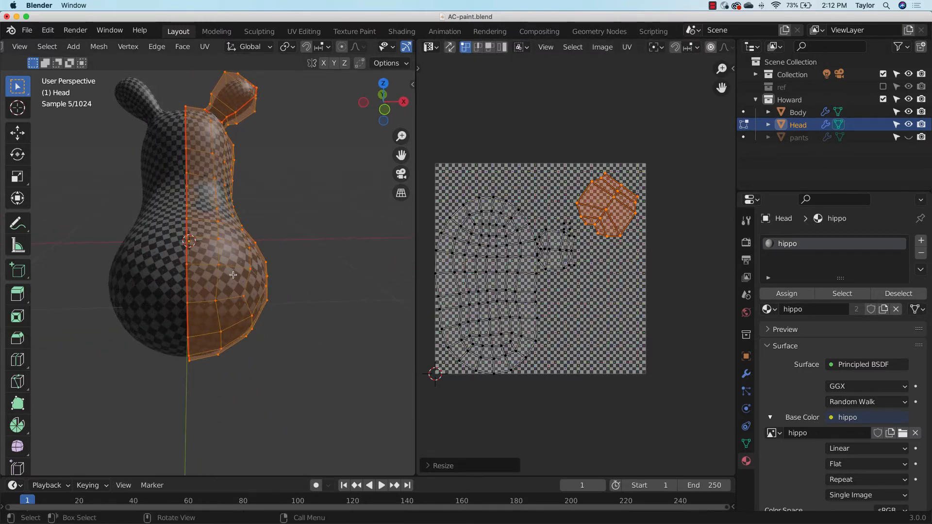
pyautogui.click(524, 279)
pyautogui.press('l')
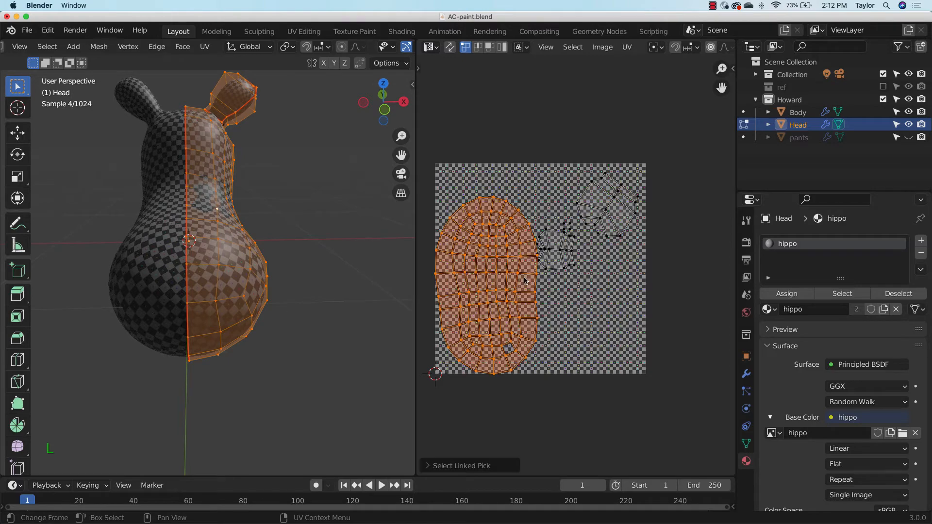
pyautogui.press('s')
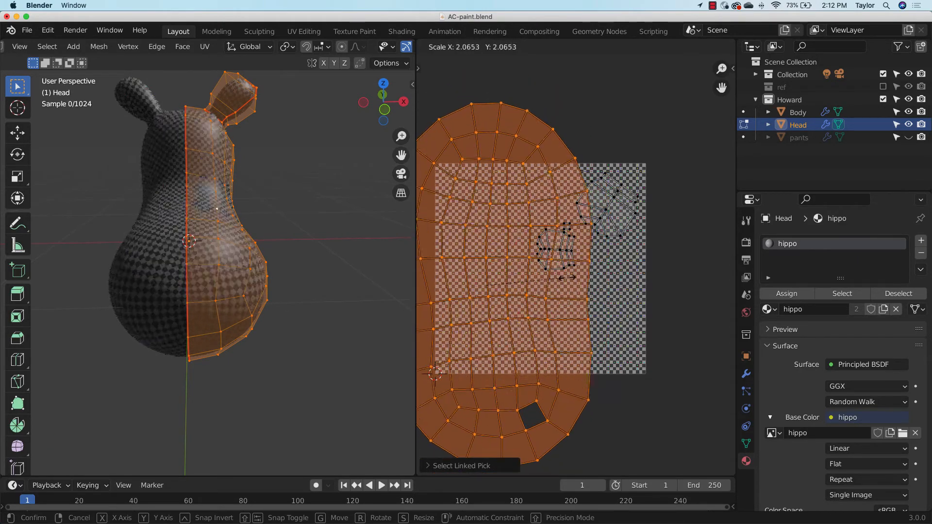
pyautogui.click(638, 302)
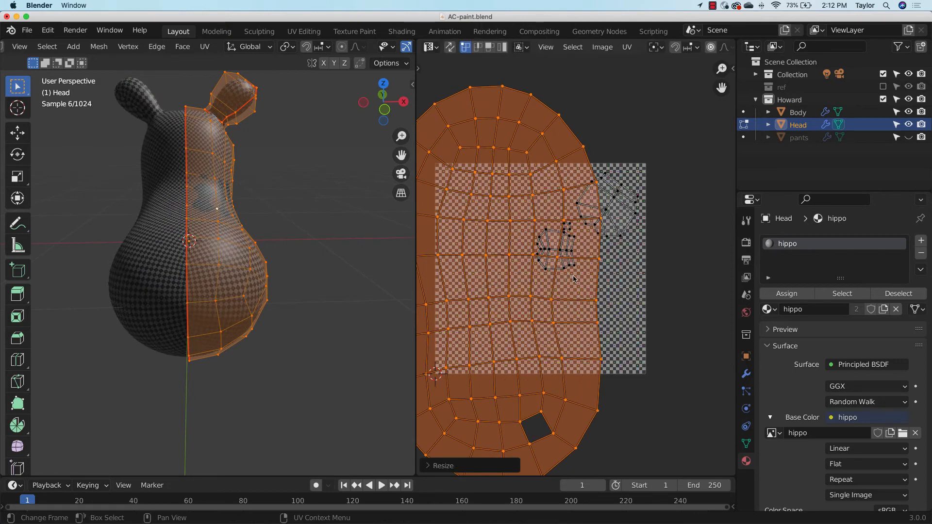
# Undo the head island's enlargement and the ear island's move, rotation and scaling
pyautogui.hotkey('ctrl', 'z')
pyautogui.hotkey('ctrl', 'z')
pyautogui.hotkey('ctrl', 'z')
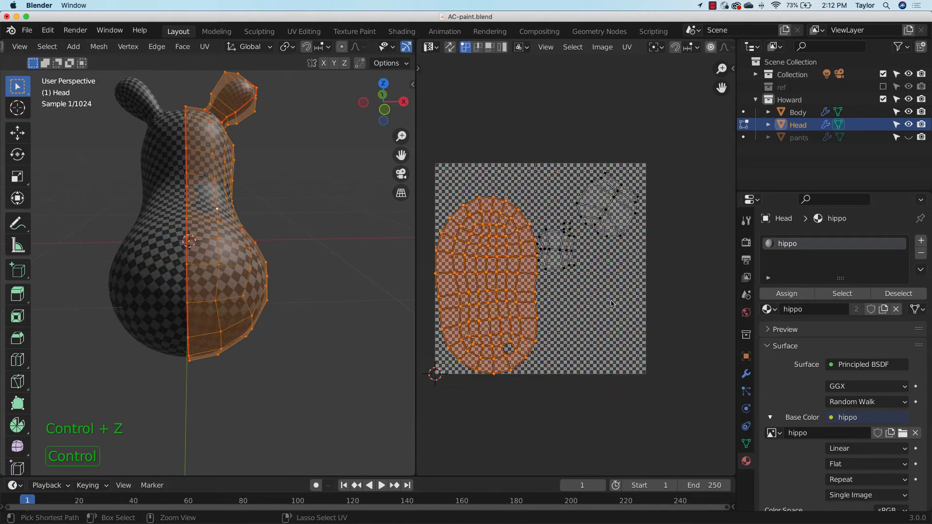
pyautogui.hotkey('ctrl', 'z')
pyautogui.hotkey('ctrl', 'z')
pyautogui.hotkey('ctrl', 'z')
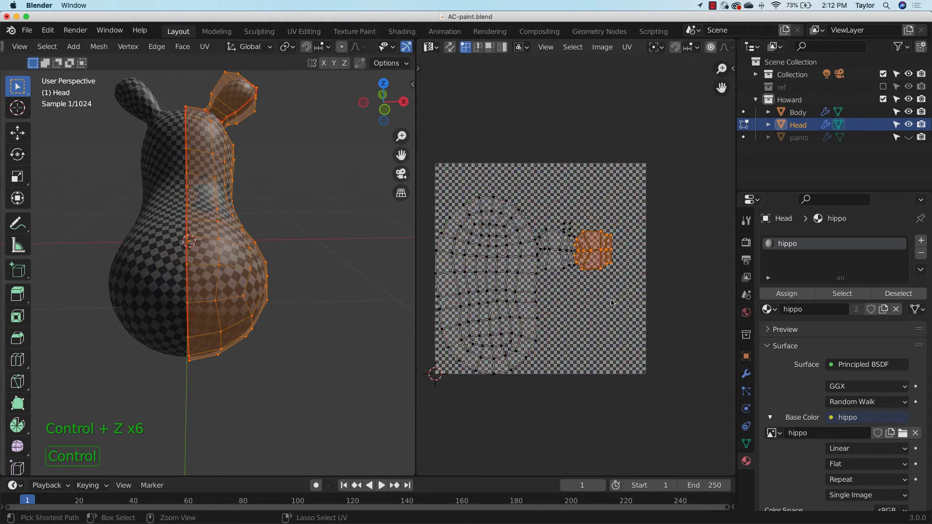
pyautogui.click(613, 303)
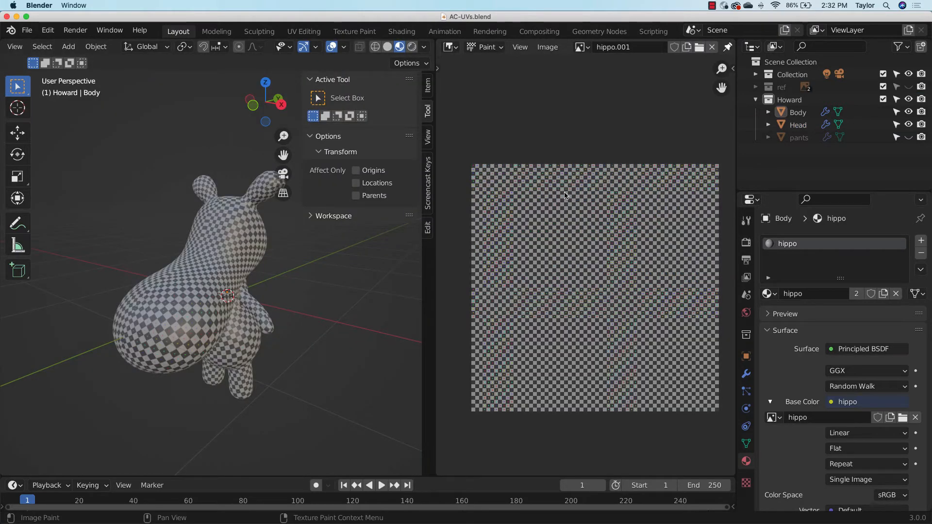
# Set the texture area's editor type to Image Editor, keeping the whole hippo in view beside it
pyautogui.scroll(2, 195, 260)
pyautogui.moveTo(194, 260)
pyautogui.mouseDown(button='middle')
pyautogui.moveTo(276, 249)
pyautogui.moveTo(180, 247)
pyautogui.moveTo(192, 248)
pyautogui.mouseUp(button='middle')
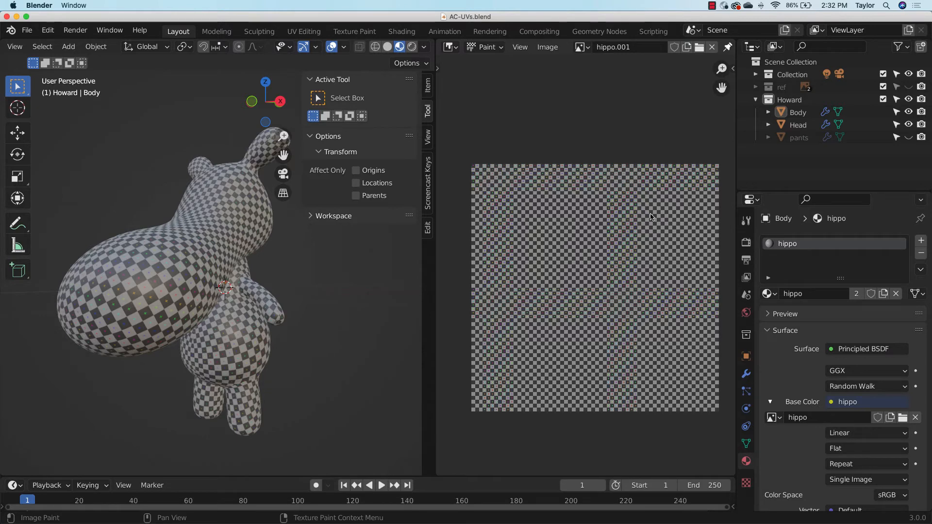
pyautogui.click(456, 48)
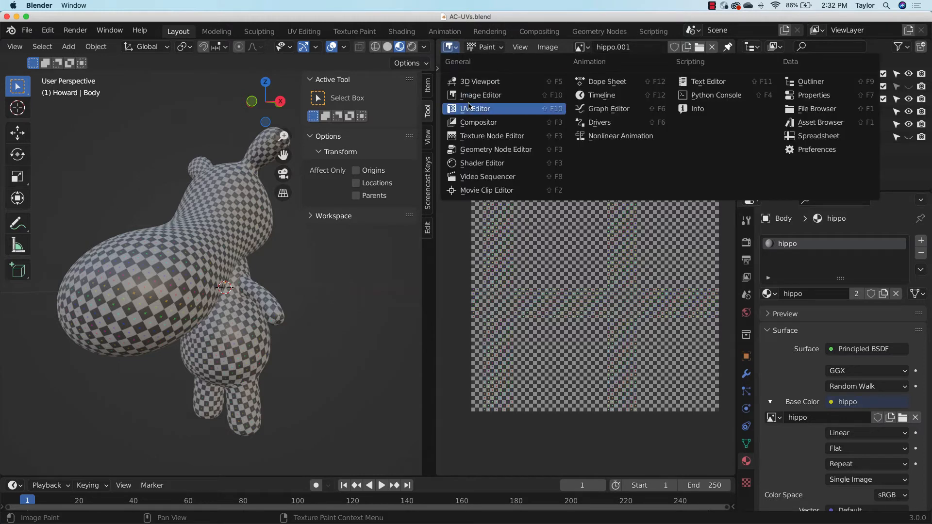
pyautogui.click(481, 95)
pyautogui.click(520, 236)
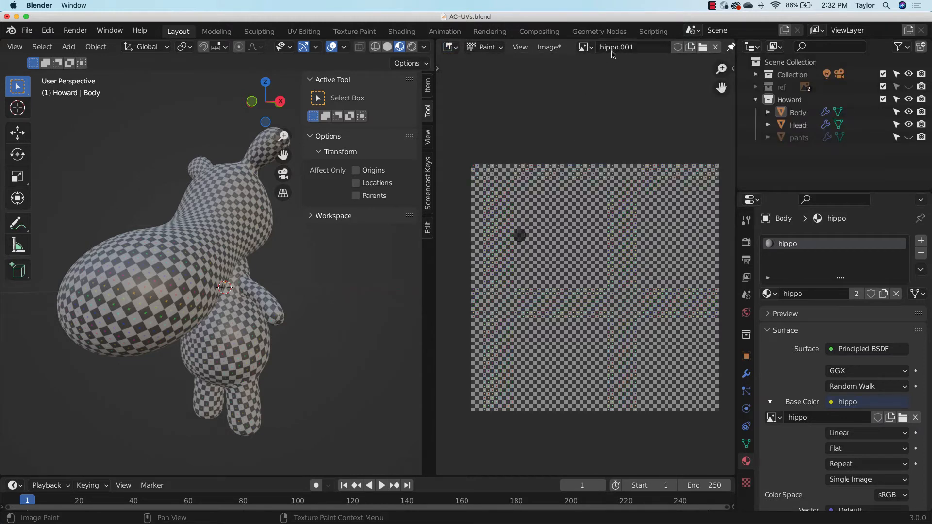
# Start a new image in the Image Editor and name it hippo_skin
pyautogui.click(690, 47)
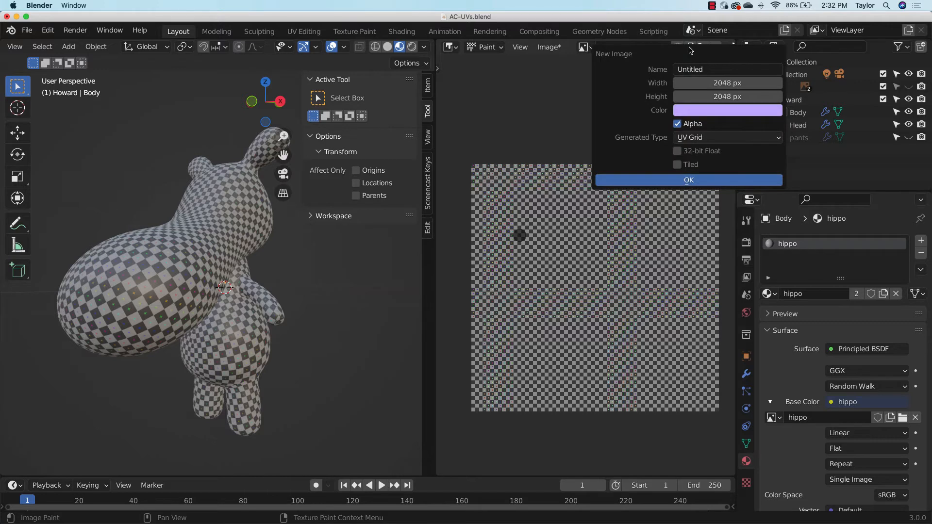
pyautogui.click(723, 69)
pyautogui.click(722, 69)
pyautogui.doubleClick(716, 69)
pyautogui.moveTo(716, 69); pyautogui.dragTo(668, 70)
pyautogui.doubleClick(725, 71)
pyautogui.write('hippo')
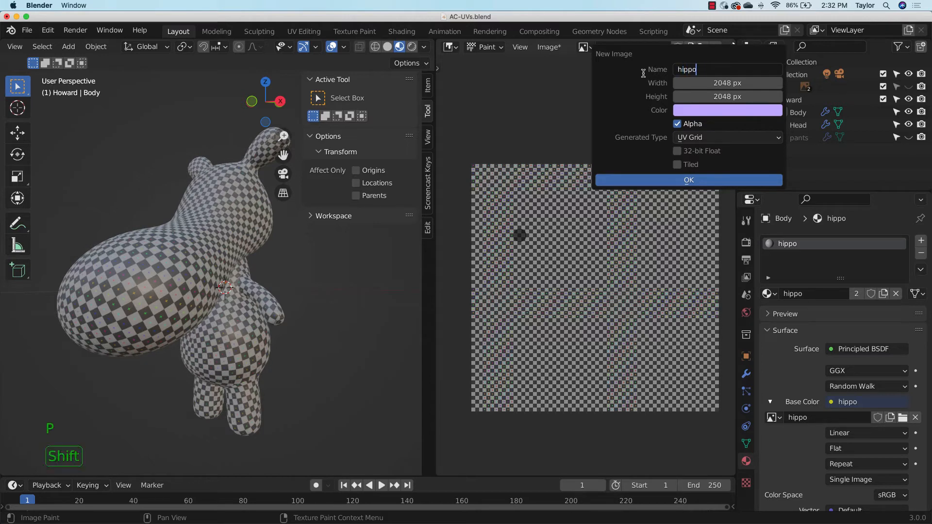
pyautogui.write('_skin')
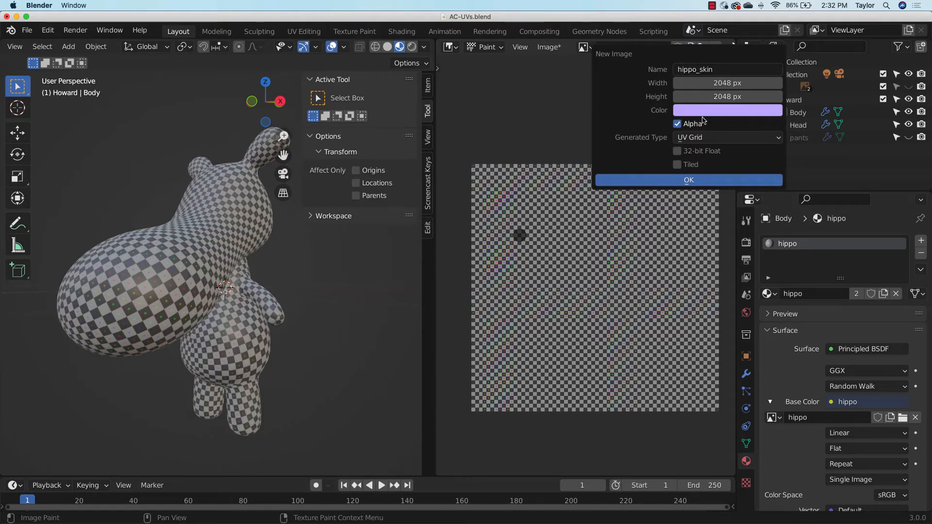
# Change the new image's generated type to Blank and create it with the light purple color
pyautogui.click(699, 137)
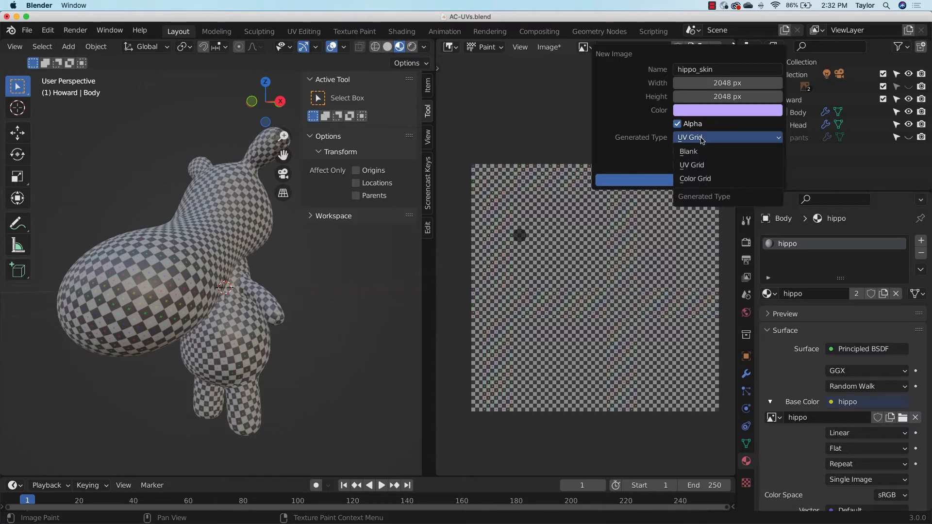
pyautogui.click(700, 154)
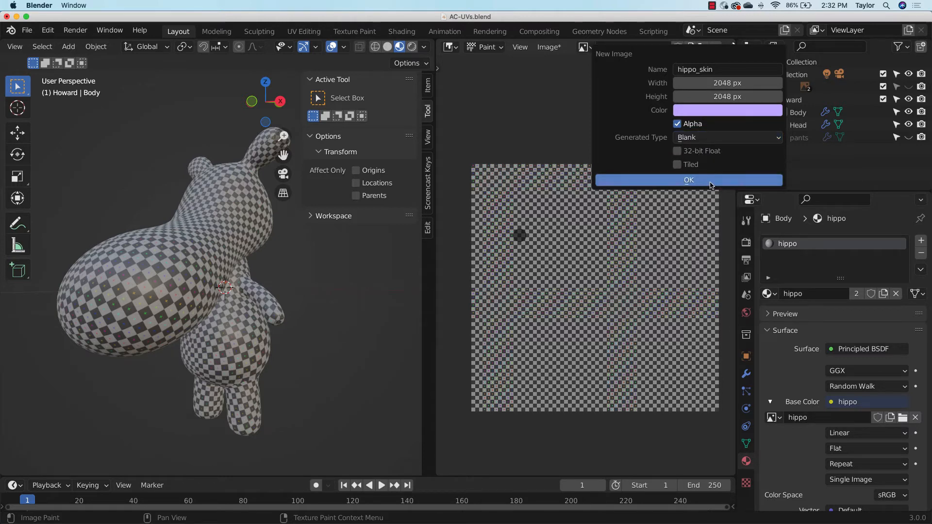
pyautogui.click(709, 181)
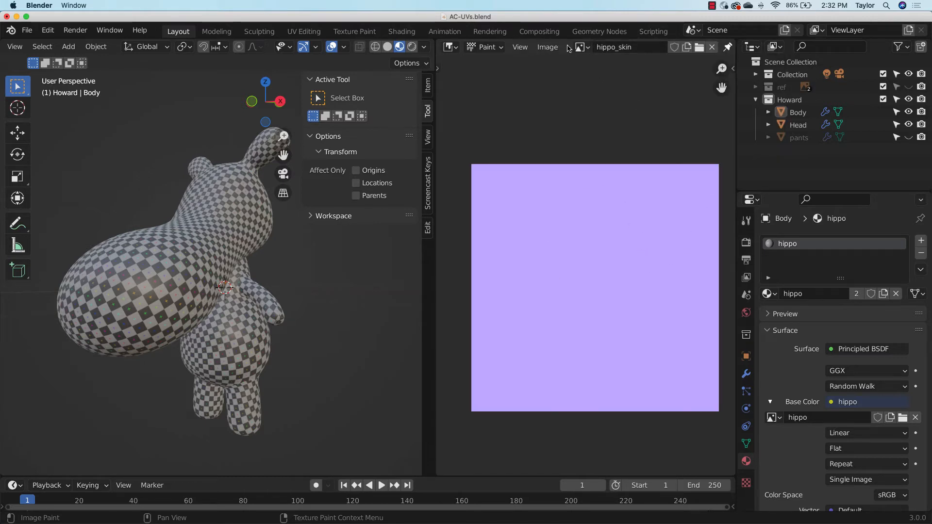
# Save the purple image to the Desktop as hippo_skin.png
pyautogui.click(549, 48)
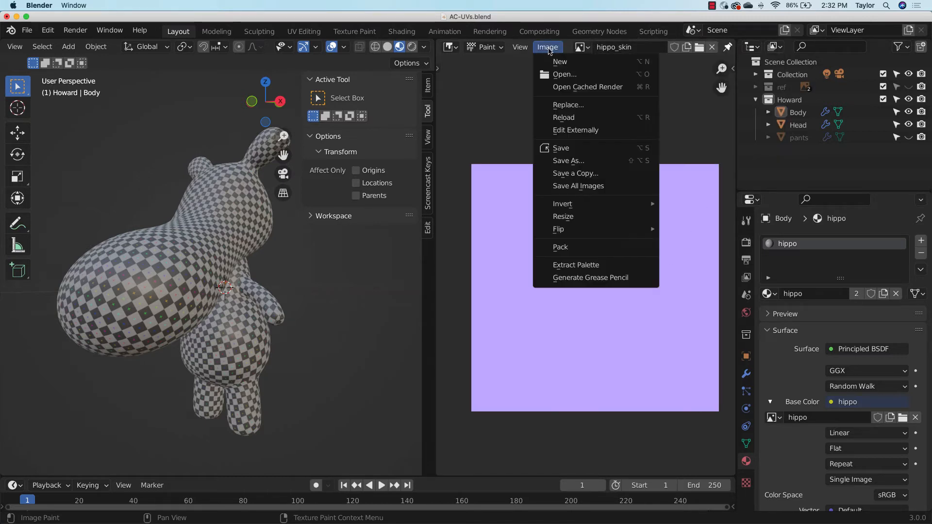
pyautogui.click(567, 160)
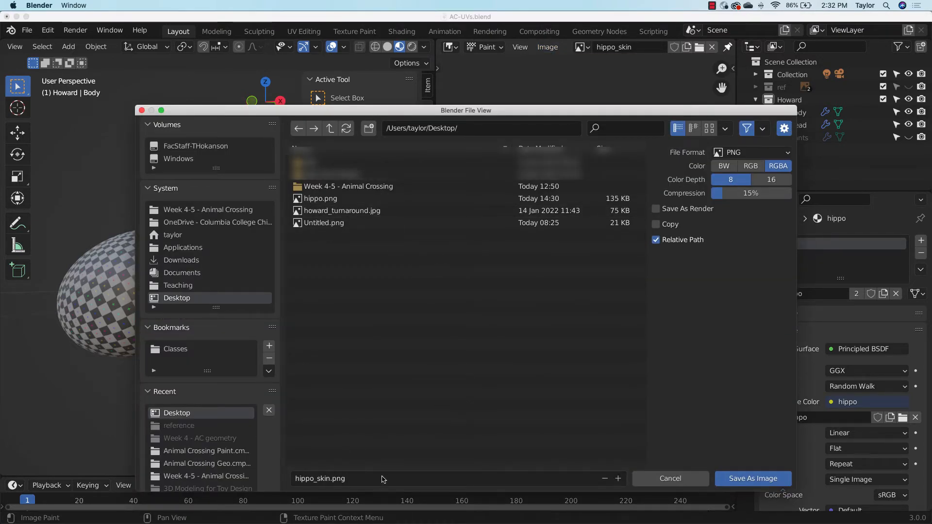
pyautogui.click(747, 480)
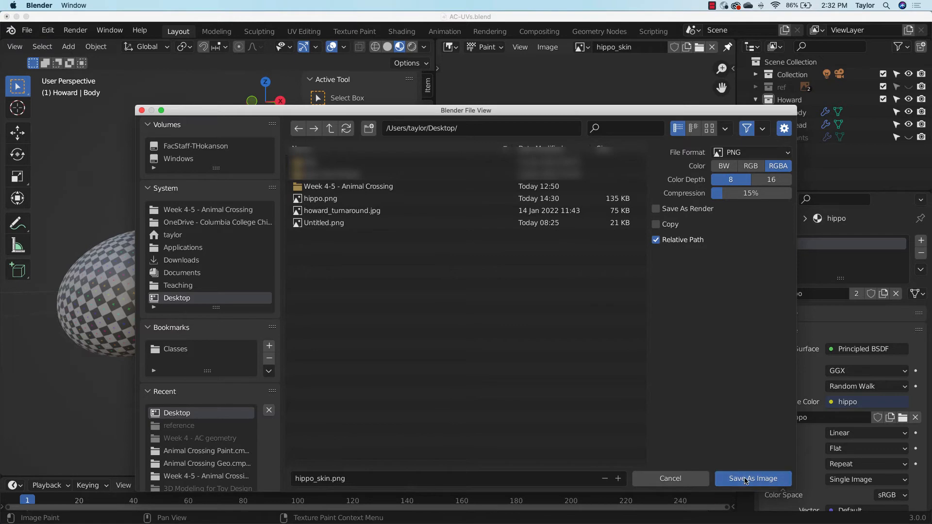
pyautogui.moveTo(296, 312); pyautogui.dragTo(226, 312, button='middle')
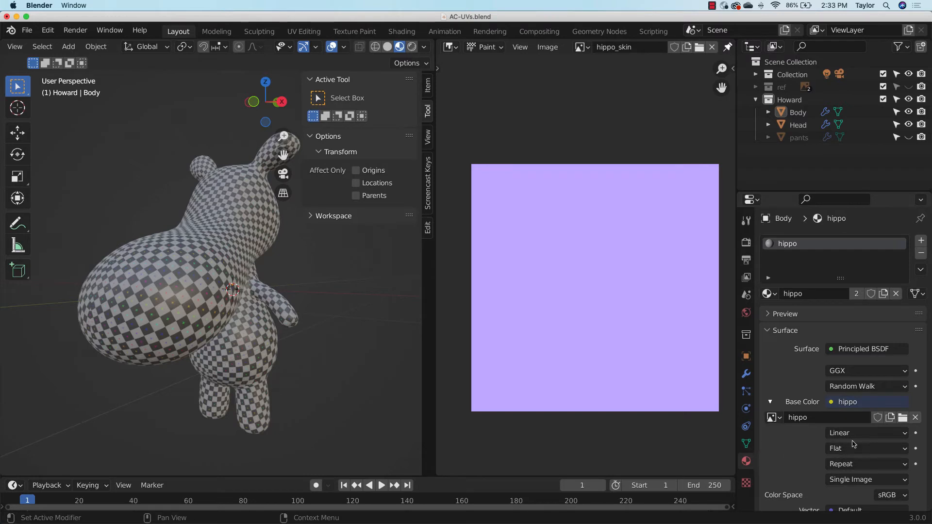
# Replace the hippo material's Base Color image texture with hippo_skin.png from the Desktop
pyautogui.click(915, 418)
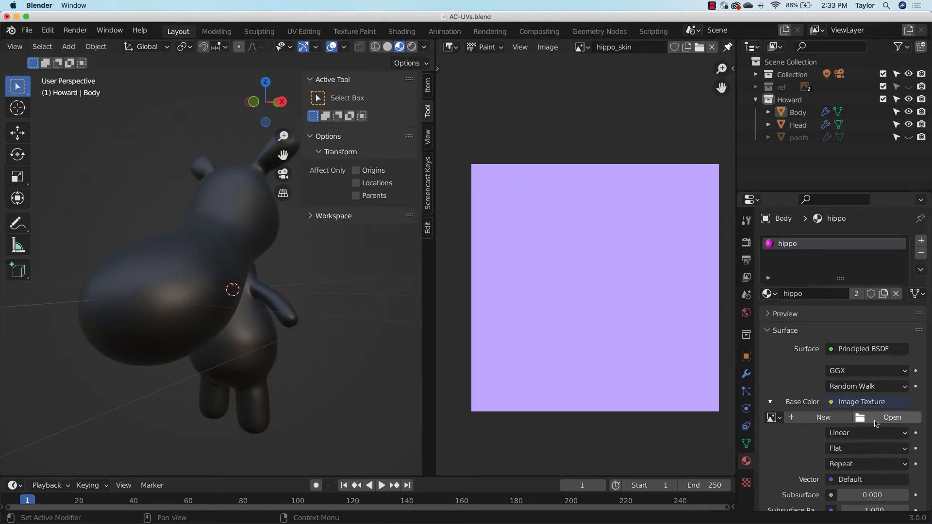
pyautogui.click(874, 421)
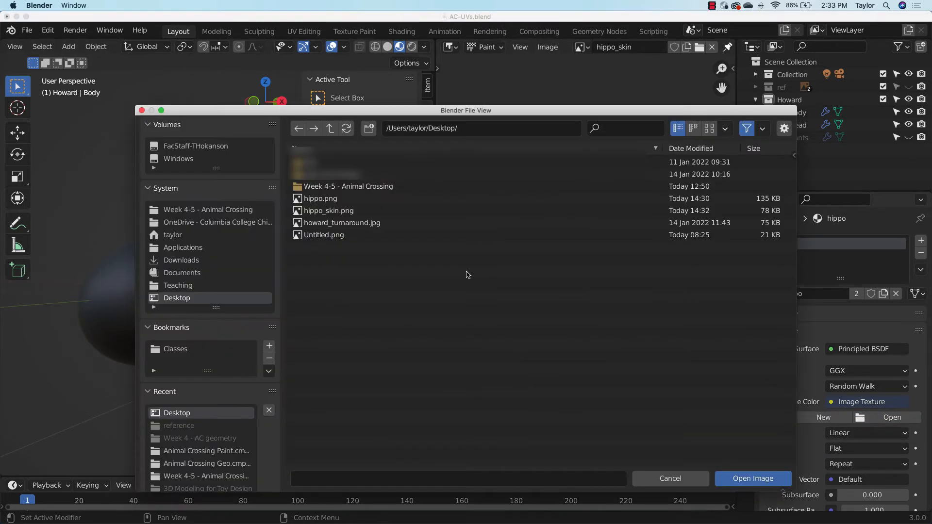
pyautogui.click(356, 212)
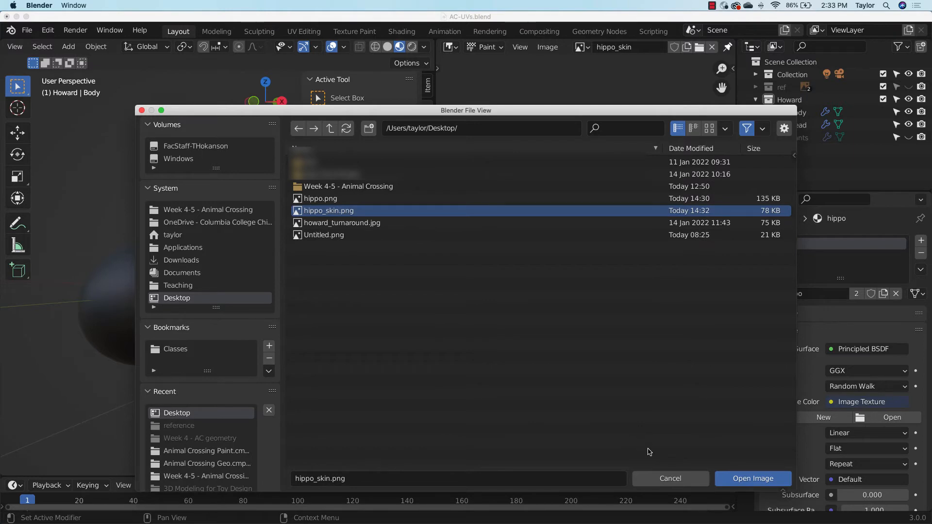
pyautogui.click(746, 478)
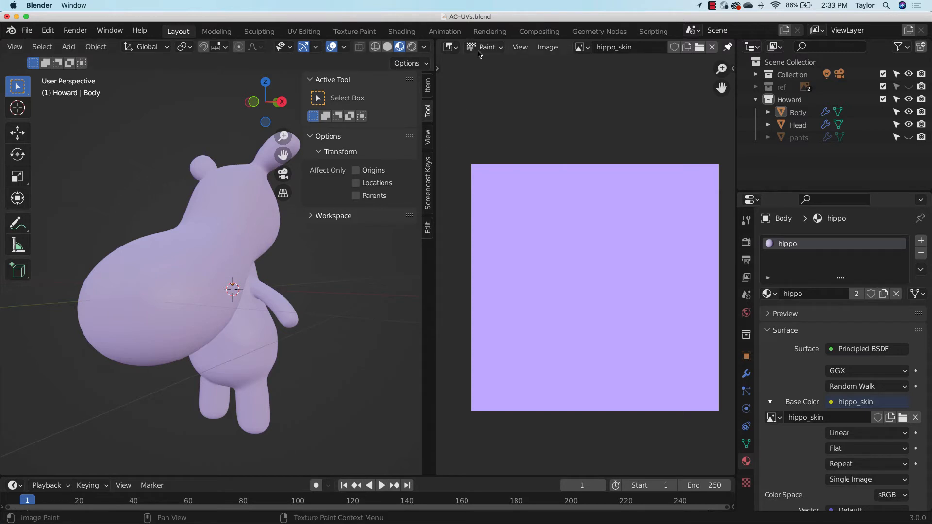
# Switch the image area to the UV Editor and open the Body and Head together in edit mode
pyautogui.click(450, 47)
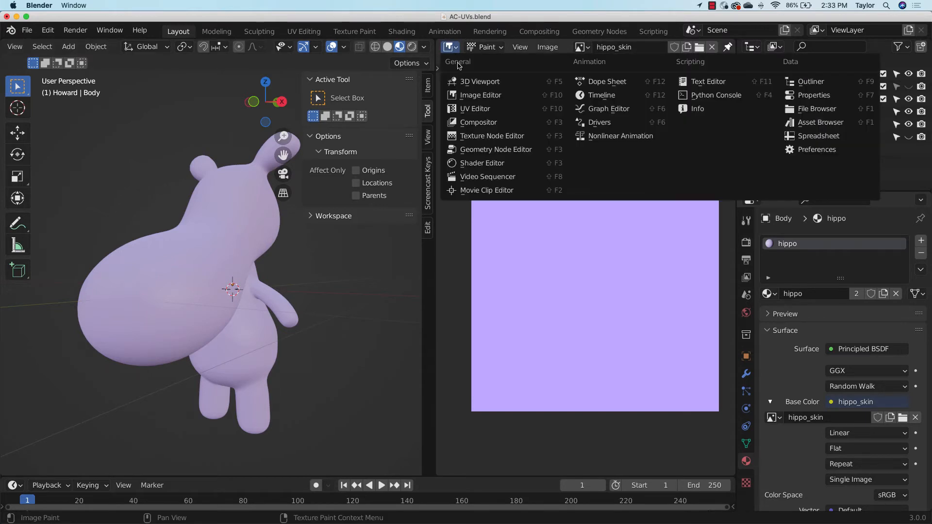
pyautogui.click(475, 108)
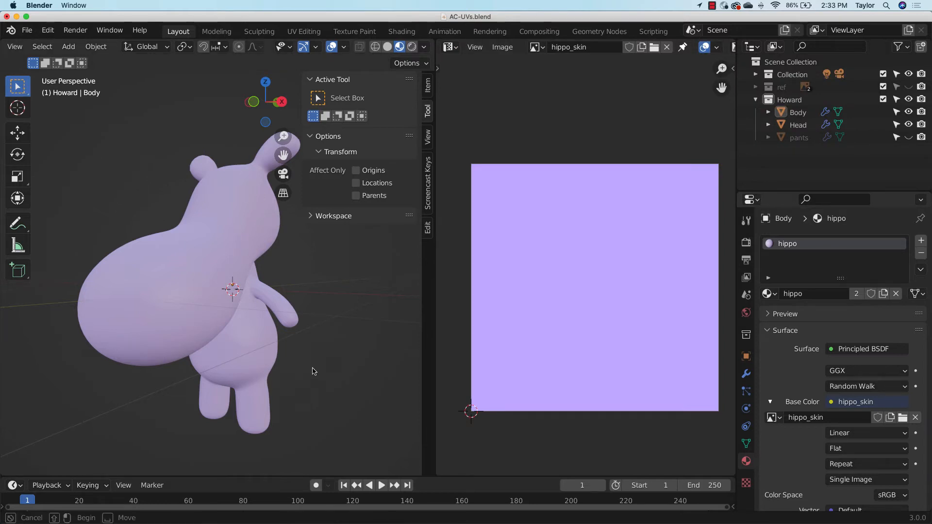
pyautogui.press('a')
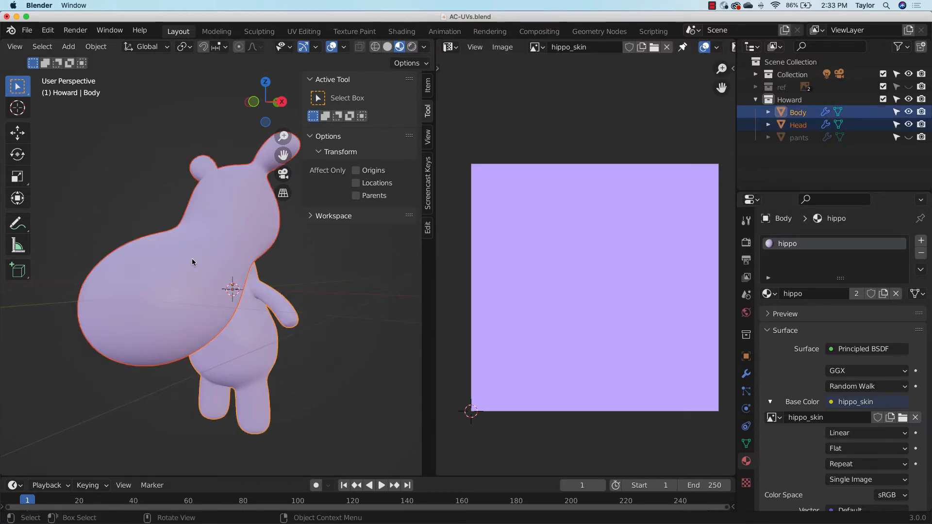
pyautogui.press('Tab')
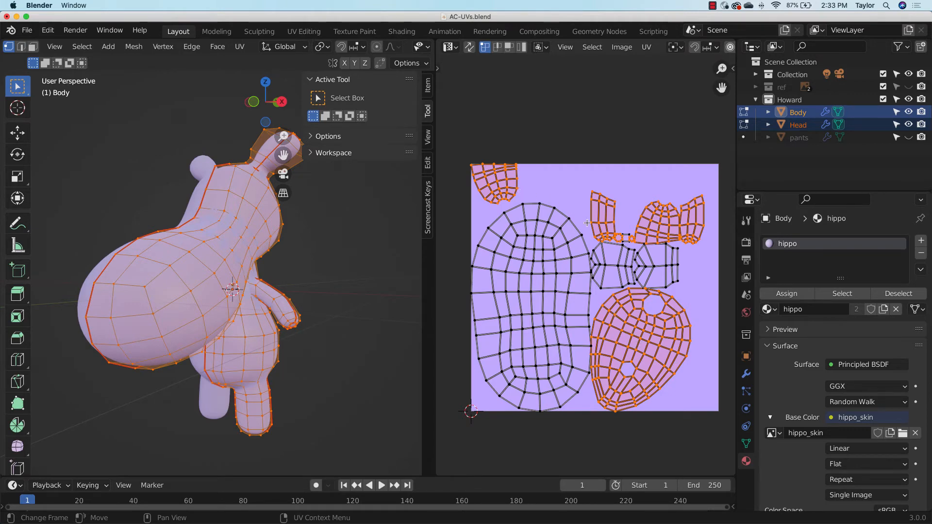
# Examine how the Body and Head UV islands are laid out over the purple hippo_skin image
pyautogui.scroll(1, 673, 261)
pyautogui.scroll(1, 673, 261)
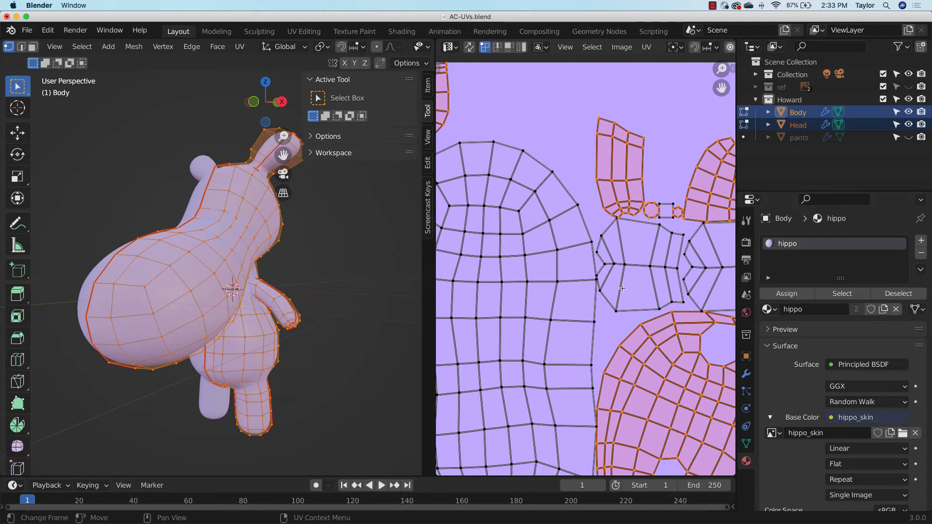
pyautogui.scroll(2, 626, 291)
pyautogui.hscroll(3, 510, 304)
pyautogui.scroll(-1, 509, 305)
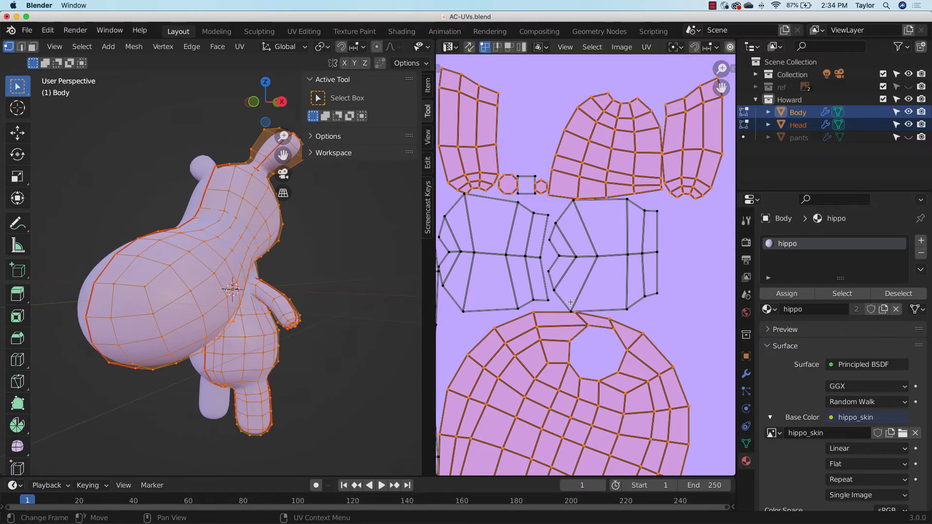
pyautogui.scroll(-1, 571, 302)
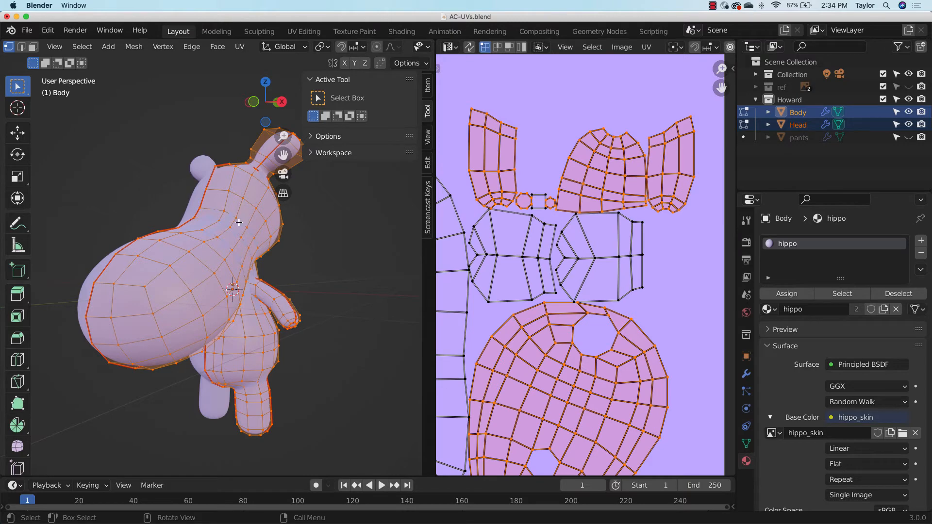
# Switch the UV area to the Image Editor and enable display of texture paint UVs over the hippo_skin image
pyautogui.scroll(-4, 563, 281)
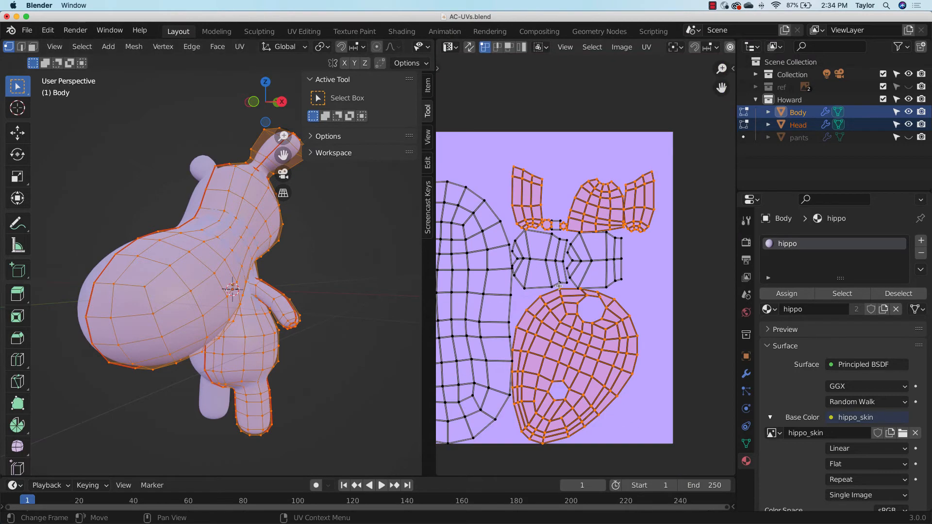
pyautogui.moveTo(566, 273); pyautogui.dragTo(568, 272, button='middle')
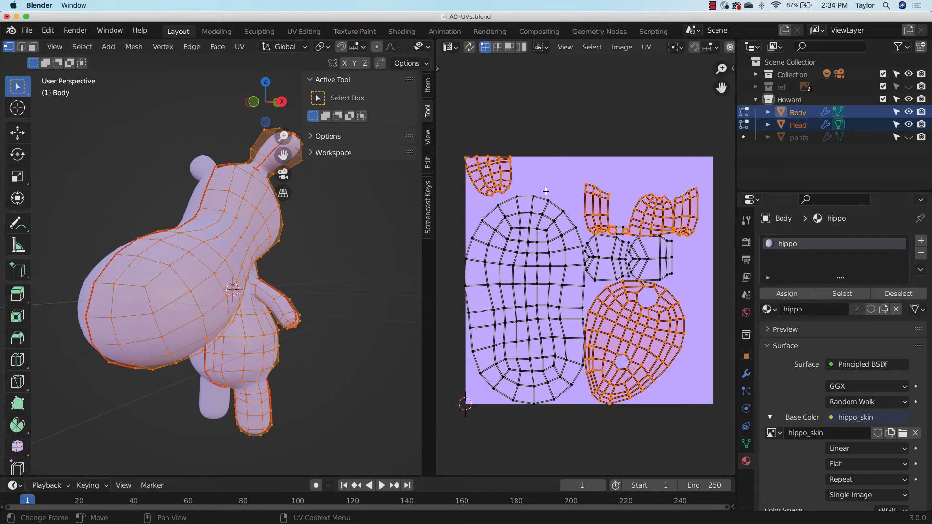
pyautogui.click(450, 48)
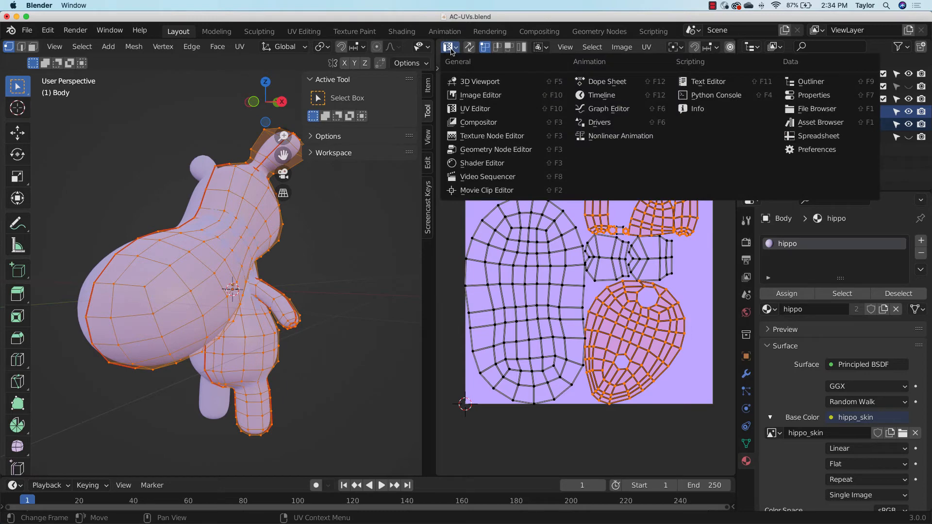
pyautogui.click(476, 97)
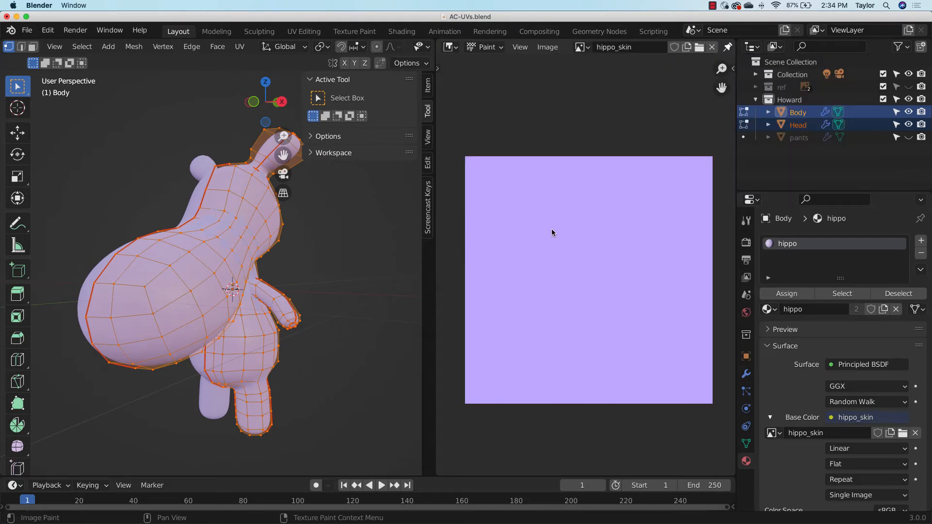
pyautogui.click(521, 48)
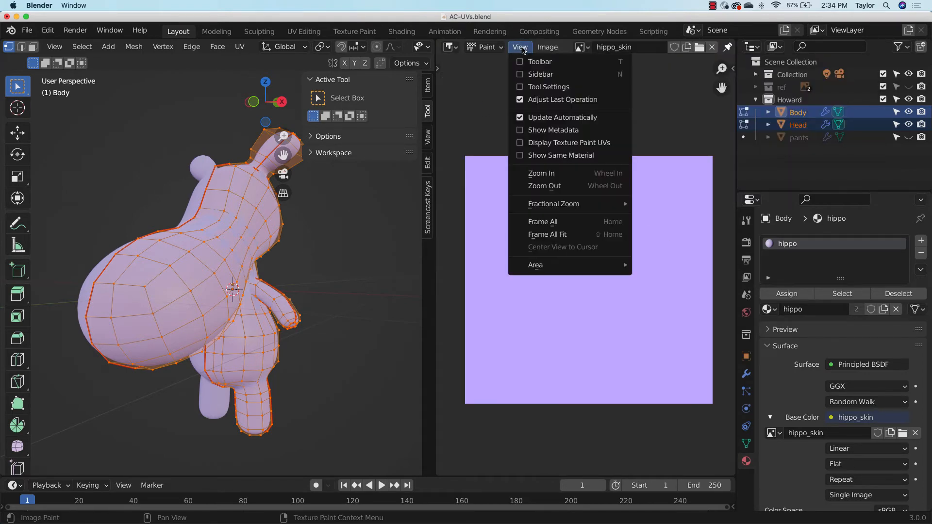
pyautogui.click(543, 144)
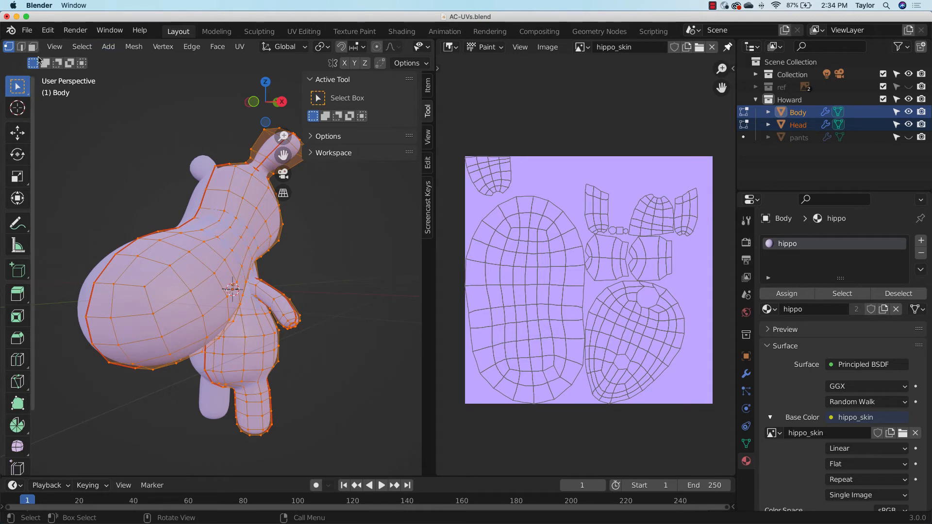
# Change the 3D viewport from Edit Mode to Texture Paint mode for the hippo
pyautogui.scroll(2, 50, 52)
pyautogui.scroll(4, 50, 52)
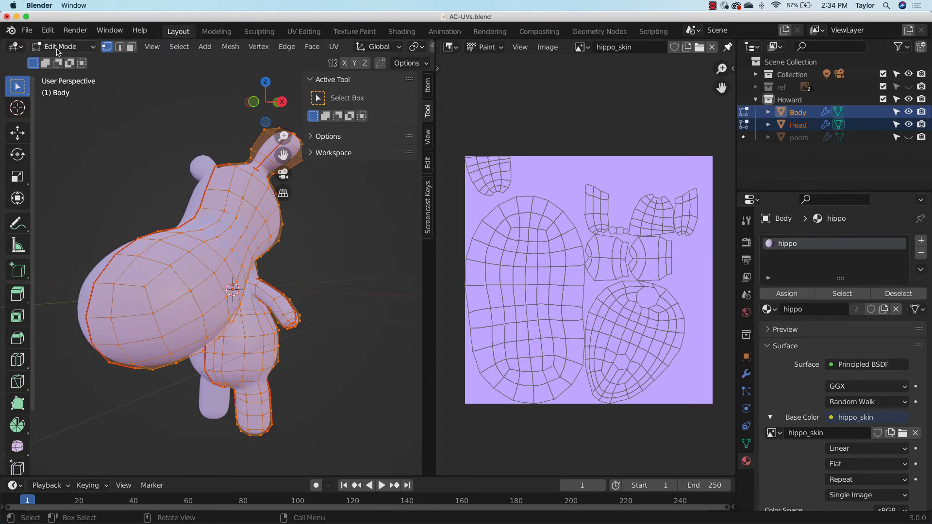
pyautogui.click(58, 49)
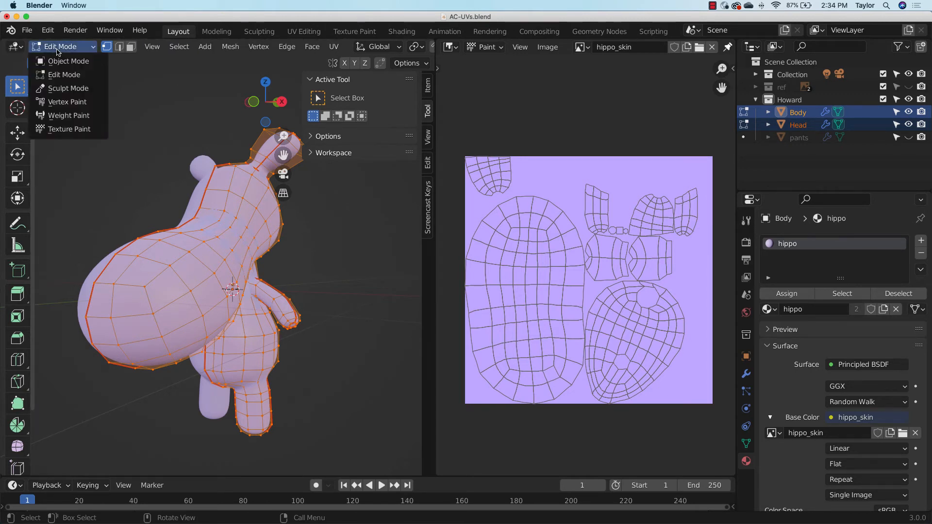
pyautogui.click(85, 51)
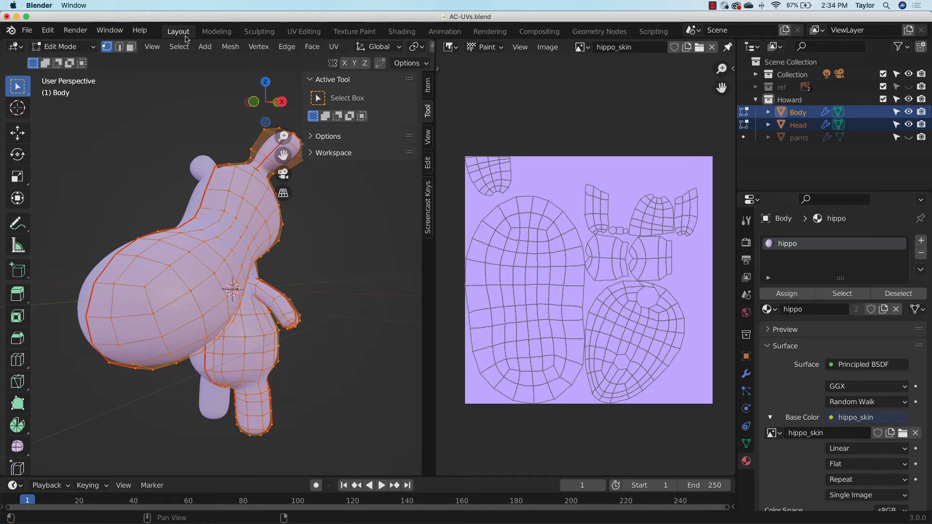
pyautogui.scroll(-5, 204, 47)
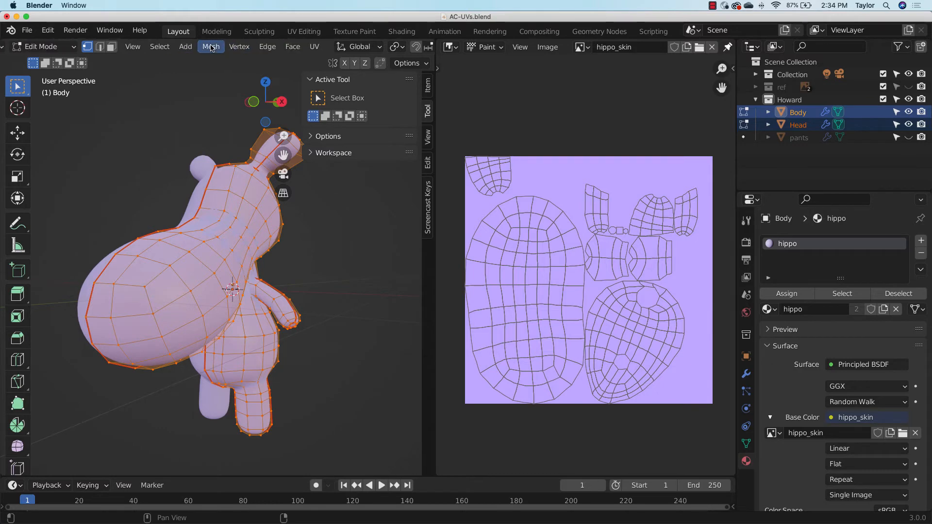
pyautogui.scroll(5, 209, 47)
pyautogui.click(90, 48)
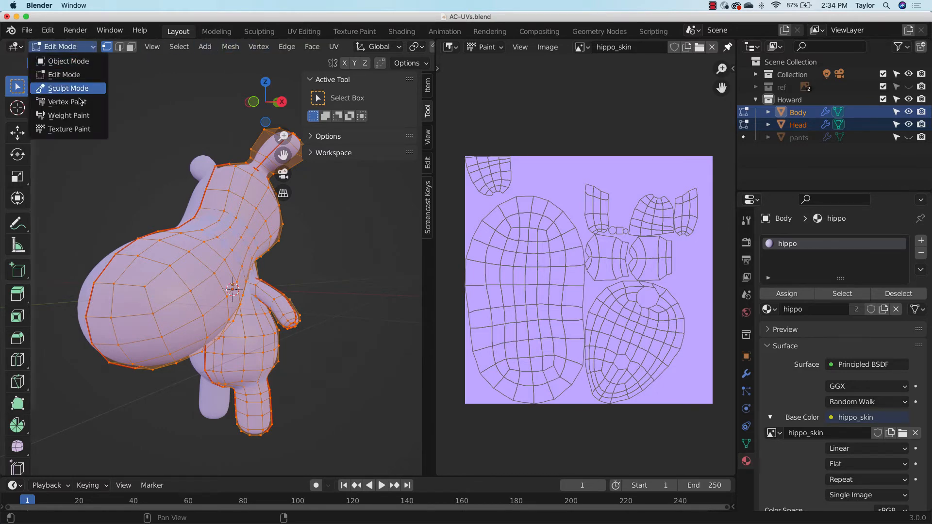
pyautogui.click(79, 129)
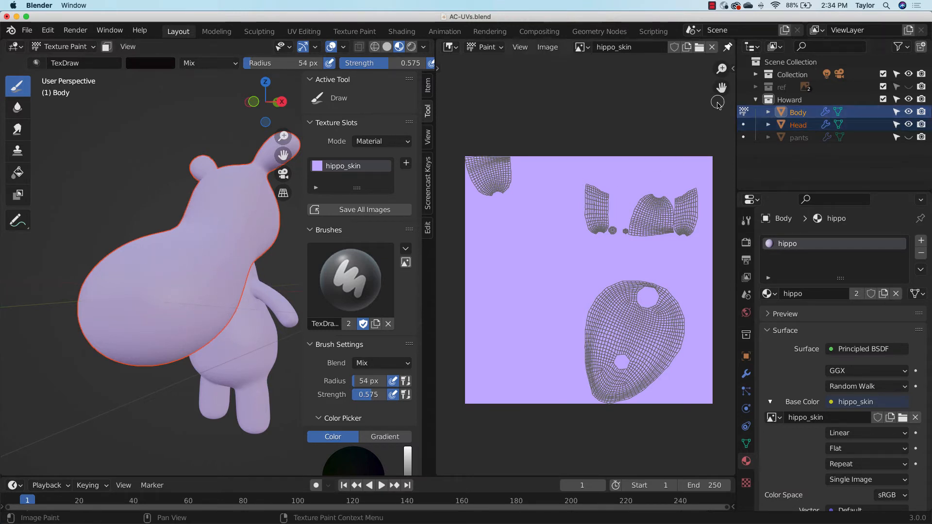
# Switch texture painting back and forth between the Body and Head to compare their UVs, ending on the Head
pyautogui.click(744, 124)
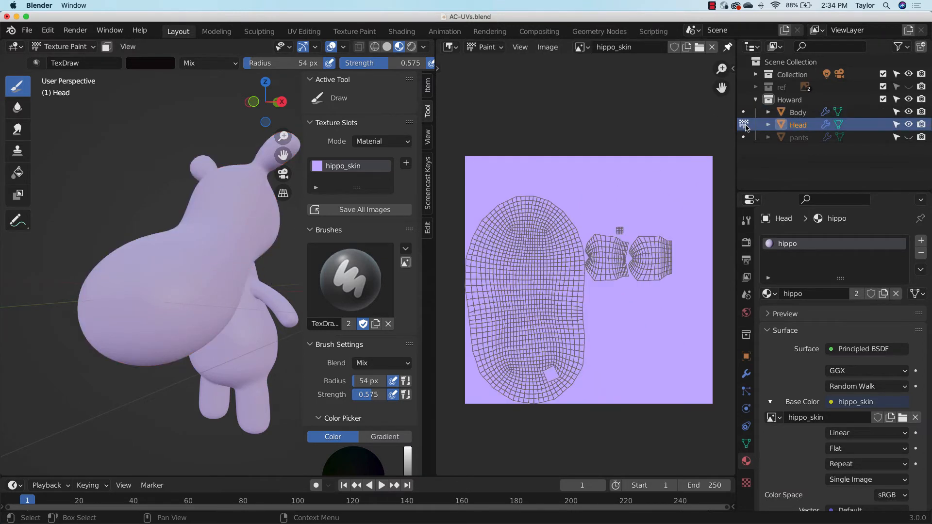
pyautogui.click(744, 112)
pyautogui.click(743, 125)
pyautogui.click(744, 112)
pyautogui.click(744, 124)
pyautogui.click(744, 112)
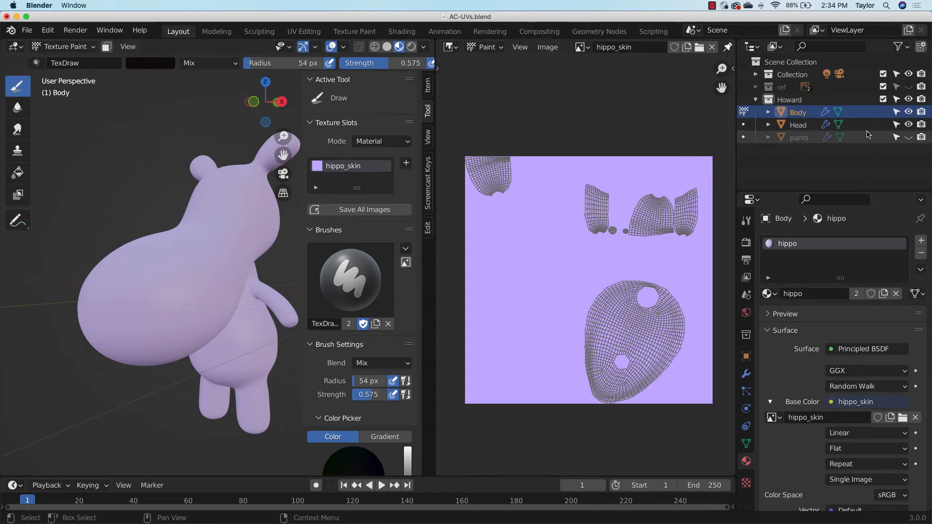
pyautogui.click(908, 125)
pyautogui.click(908, 124)
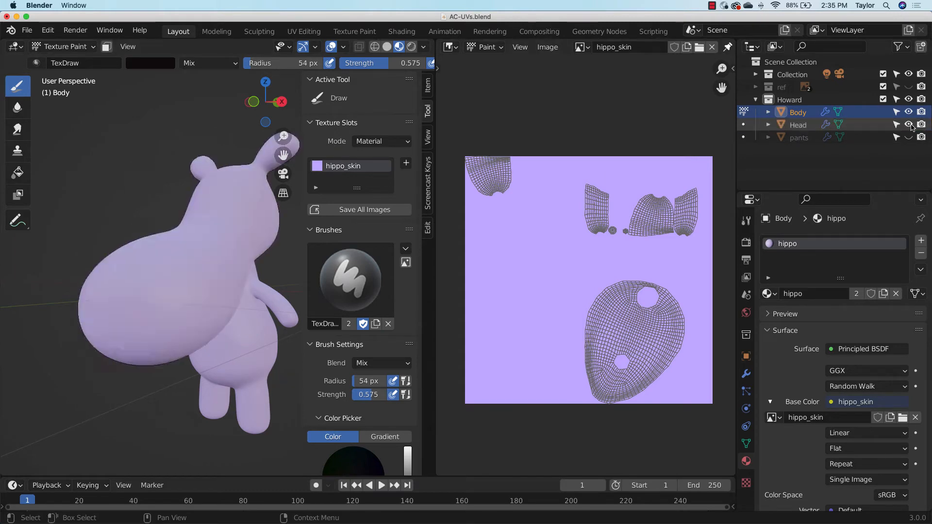
pyautogui.click(747, 126)
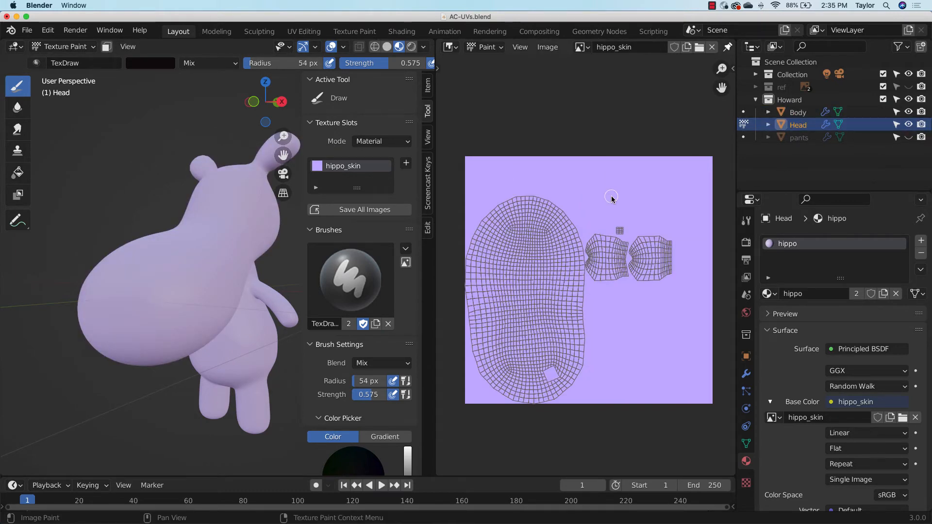
pyautogui.click(743, 112)
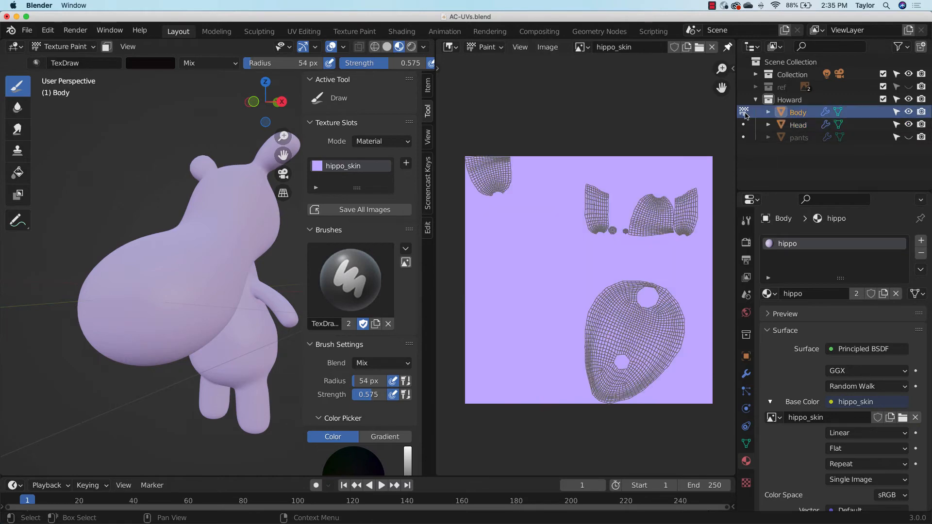
pyautogui.click(744, 125)
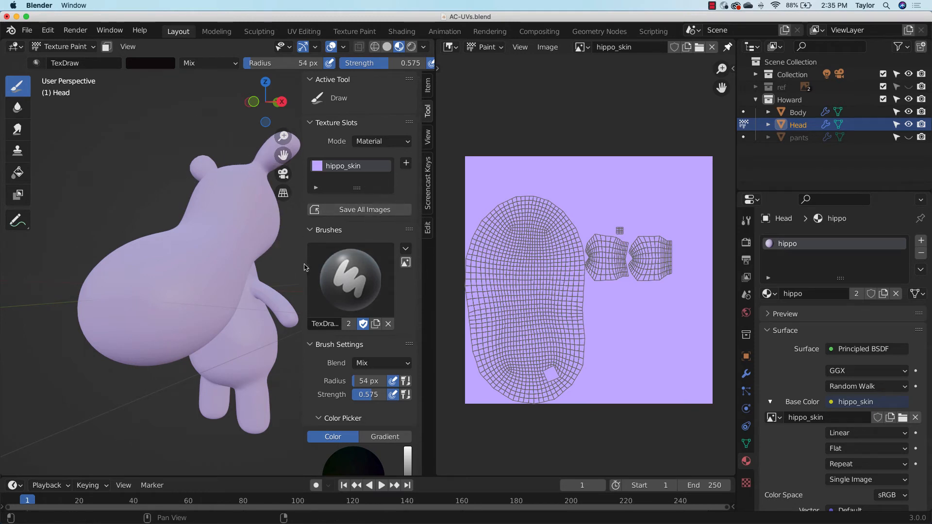
# Widen the brush settings area, disable pen pressure for the TexDraw brush radius, and set the strength to 0.489
pyautogui.moveTo(304, 264); pyautogui.dragTo(267, 264)
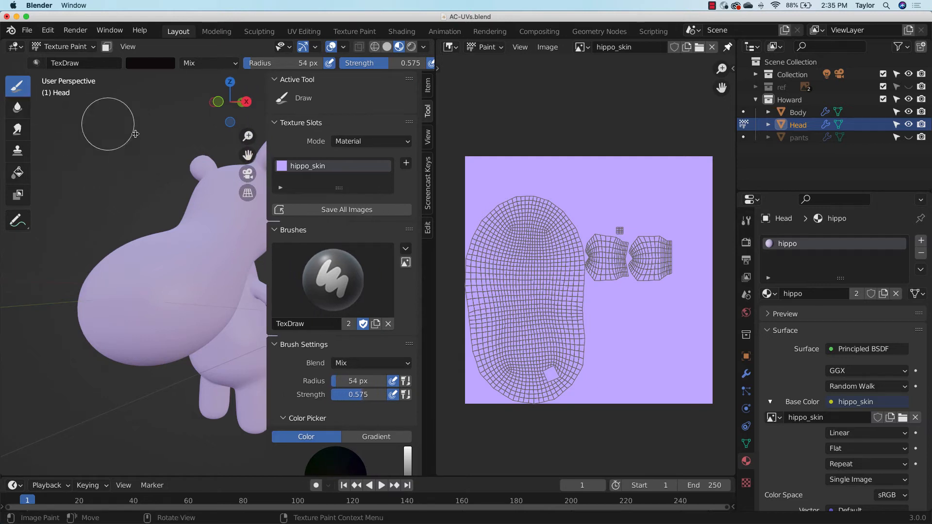
pyautogui.scroll(-6, 315, 228)
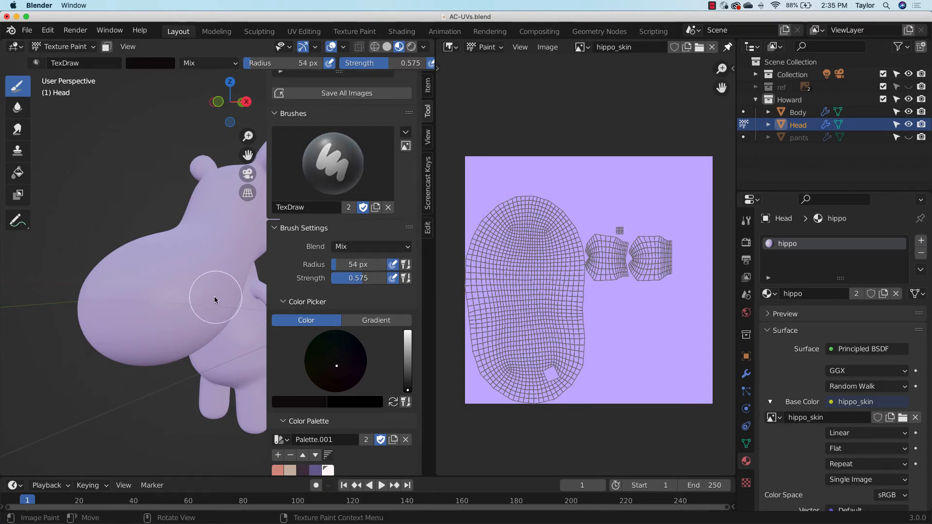
pyautogui.click(395, 266)
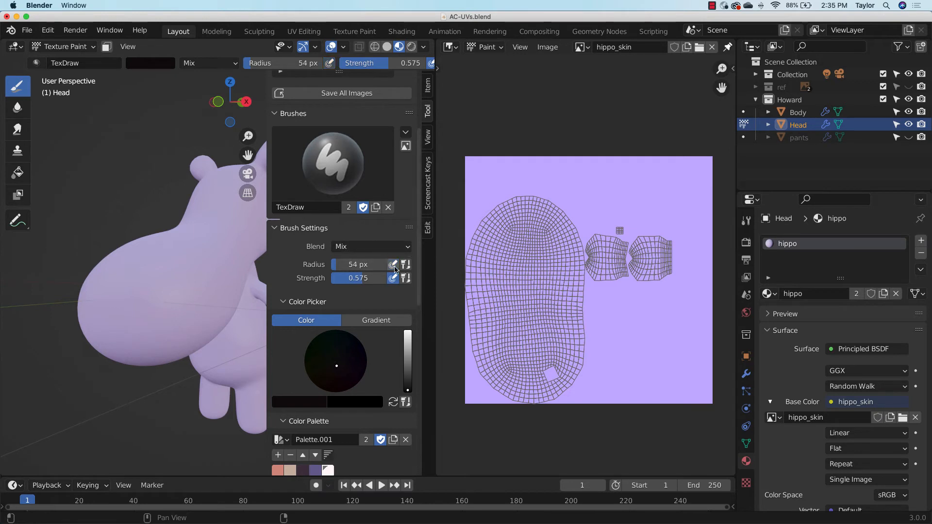
pyautogui.click(333, 267)
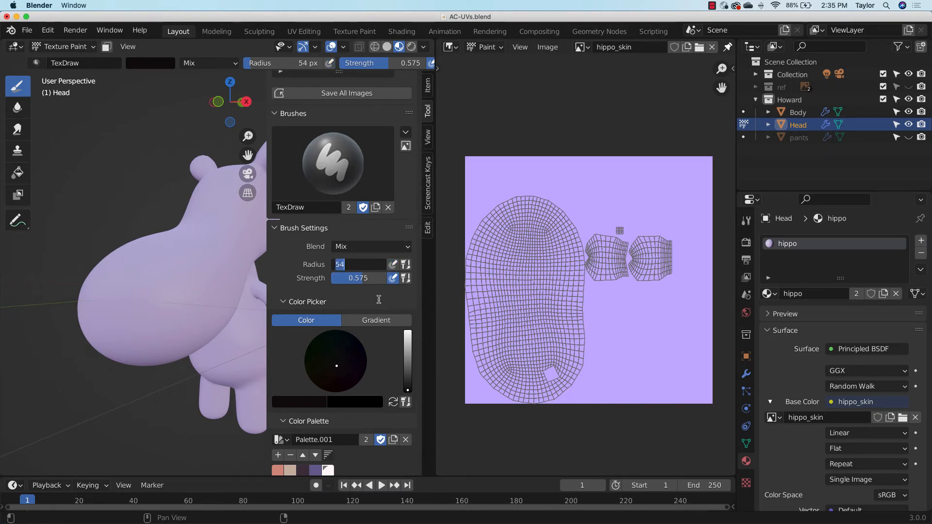
pyautogui.moveTo(363, 279); pyautogui.dragTo(352, 281)
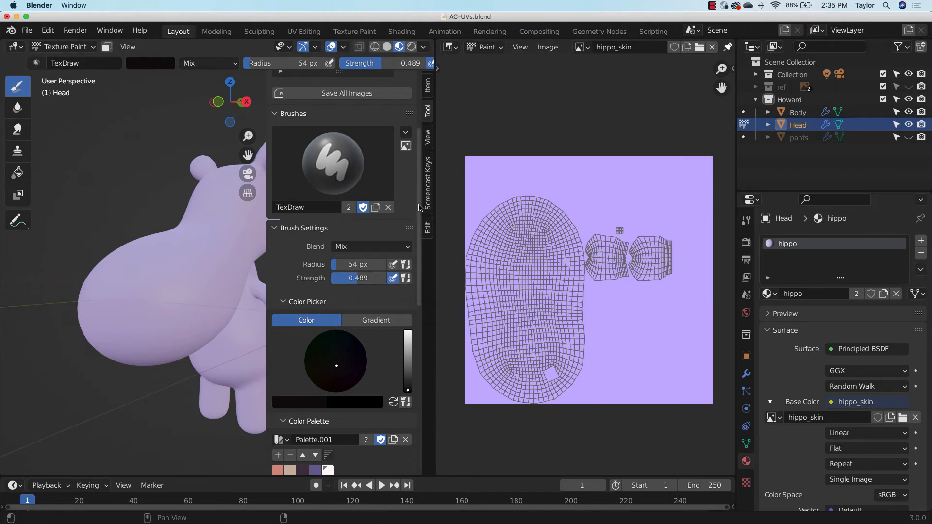
# Remove all the existing color swatches from Palette.001
pyautogui.moveTo(421, 208)
pyautogui.mouseDown()
pyautogui.moveTo(422, 275)
pyautogui.moveTo(421, 252)
pyautogui.mouseUp()
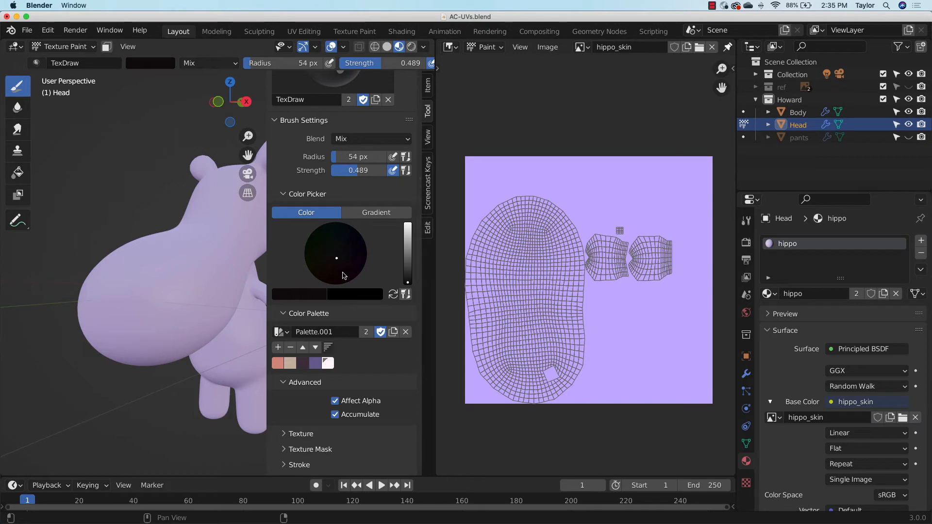
pyautogui.click(290, 347)
pyautogui.click(290, 347)
pyautogui.click(291, 348)
pyautogui.click(291, 348)
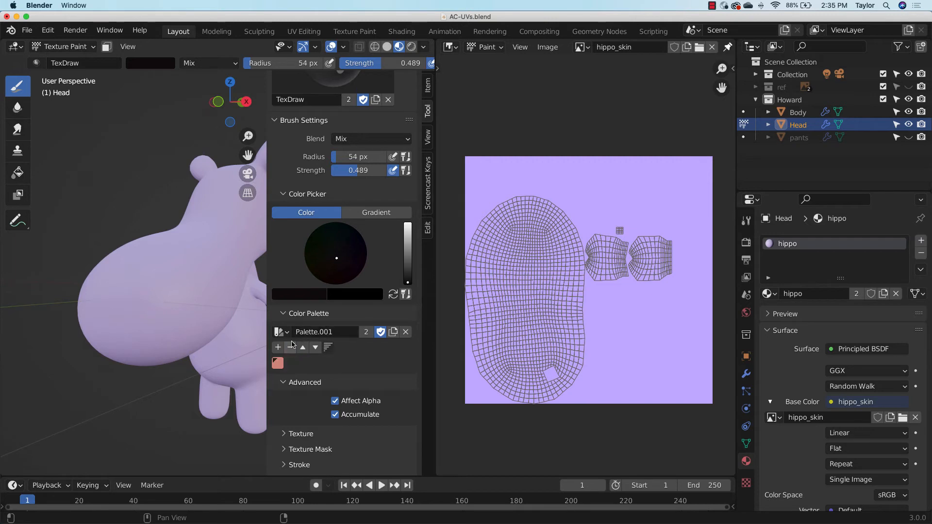
pyautogui.click(291, 347)
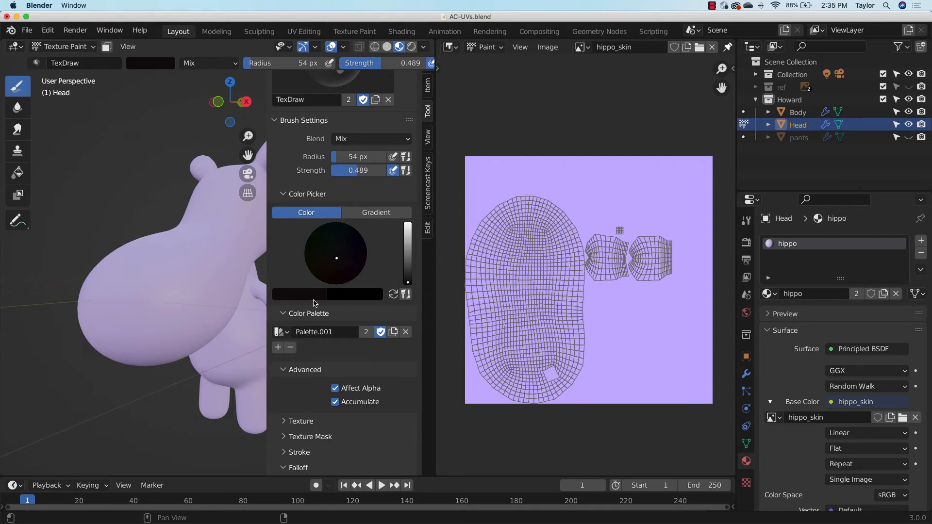
# Set the brush color to a very pale pink at full brightness and hide the brush settings
pyautogui.moveTo(409, 286); pyautogui.dragTo(408, 224)
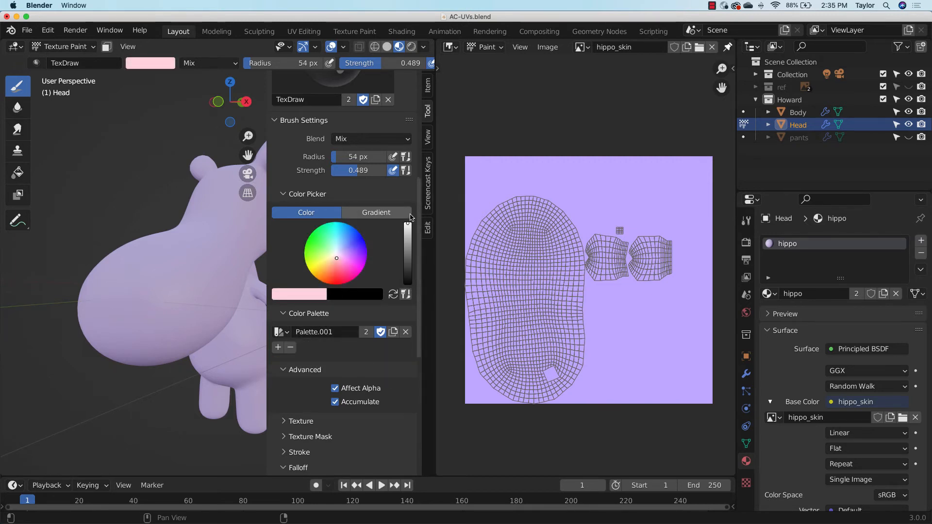
pyautogui.moveTo(338, 257); pyautogui.dragTo(338, 255)
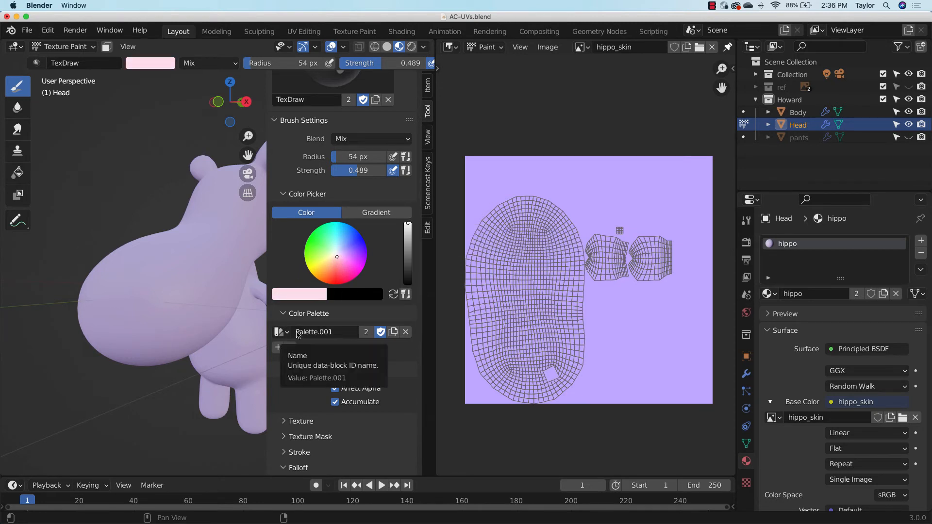
pyautogui.press('n')
# Try painting large pale pink patches on the front of the head with the 54 px brush, and undo the stroke
pyautogui.moveTo(291, 302); pyautogui.dragTo(255, 248, button='middle')
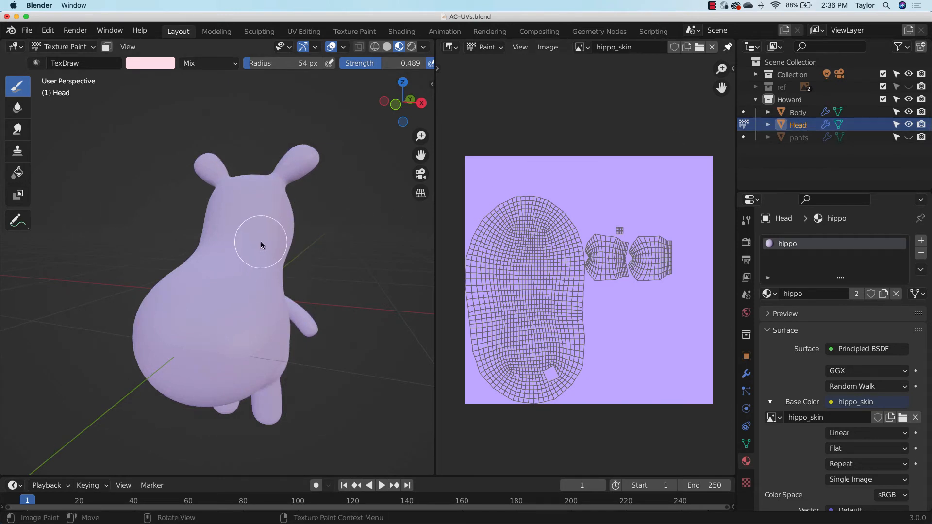
pyautogui.moveTo(260, 243); pyautogui.dragTo(265, 231)
pyautogui.moveTo(265, 231)
pyautogui.mouseDown(button='middle')
pyautogui.moveTo(353, 254)
pyautogui.moveTo(339, 267)
pyautogui.moveTo(388, 259)
pyautogui.moveTo(333, 260)
pyautogui.mouseUp(button='middle')
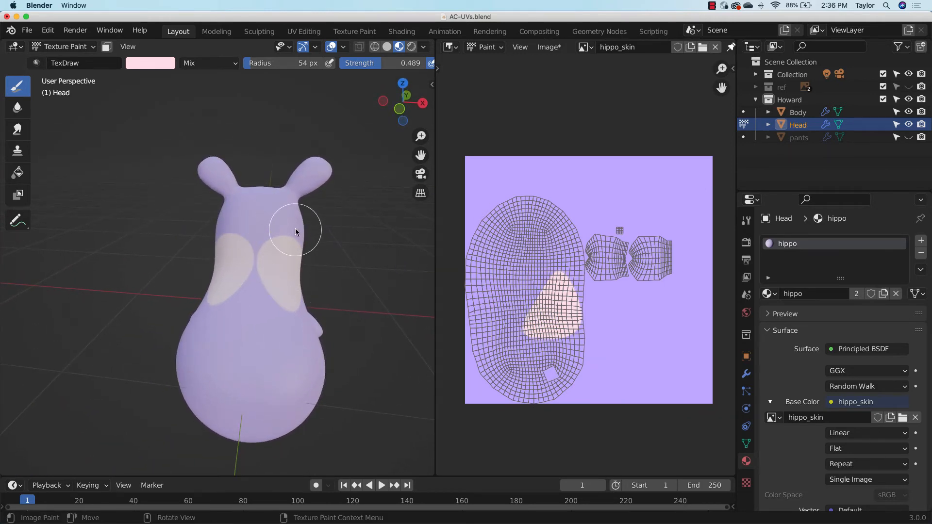
pyautogui.hotkey('ctrl', 'z')
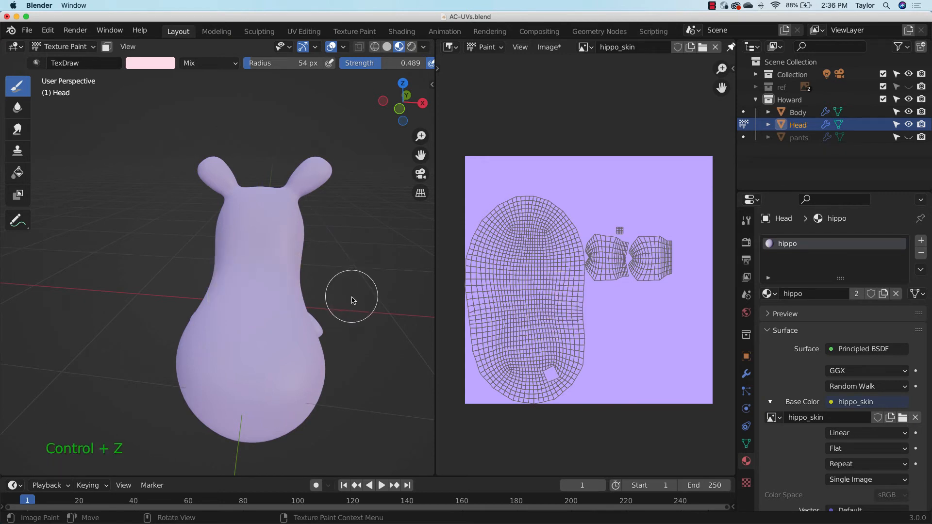
# Reduce the brush radius to 21 px and paint a mirrored pair of small pale pink eye spots on the head
pyautogui.press('f')
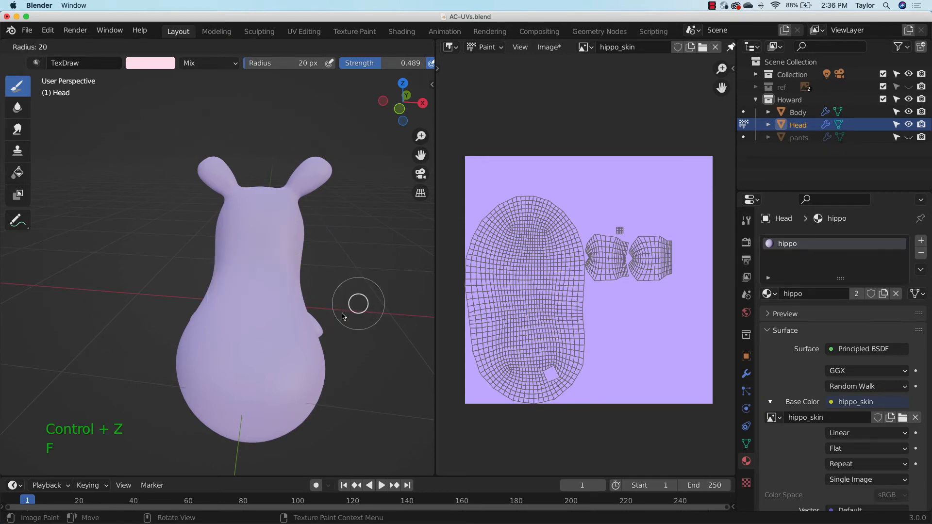
pyautogui.click(356, 310)
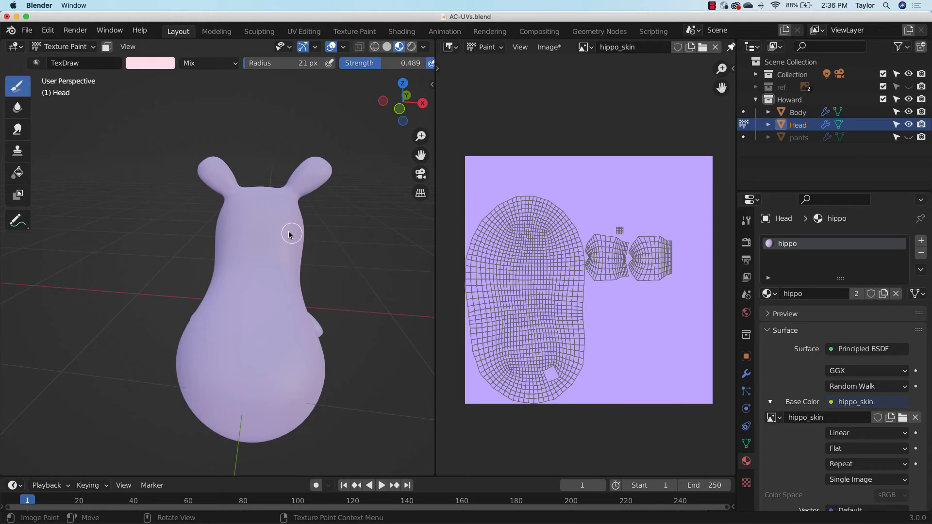
pyautogui.click(283, 256)
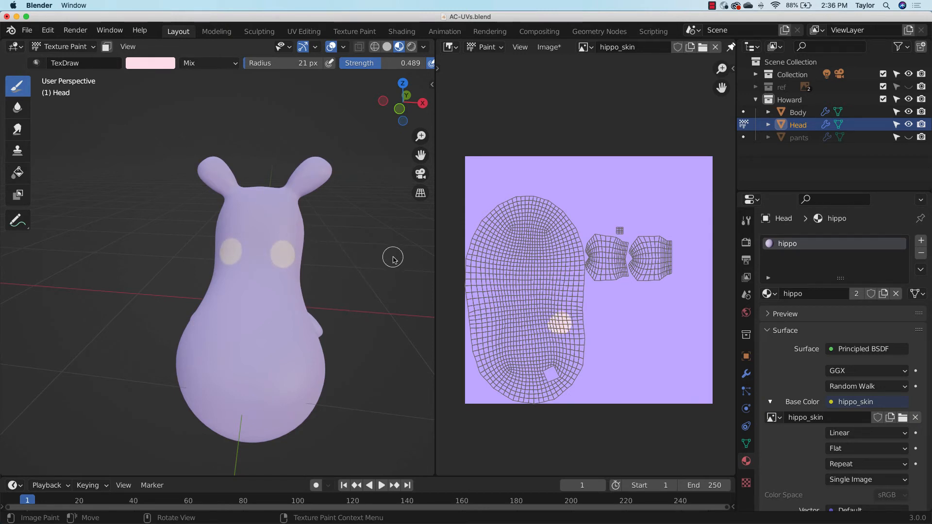
# Reopen the brush settings and add the current pale pink brush color to Palette.001 as a swatch
pyautogui.press('n')
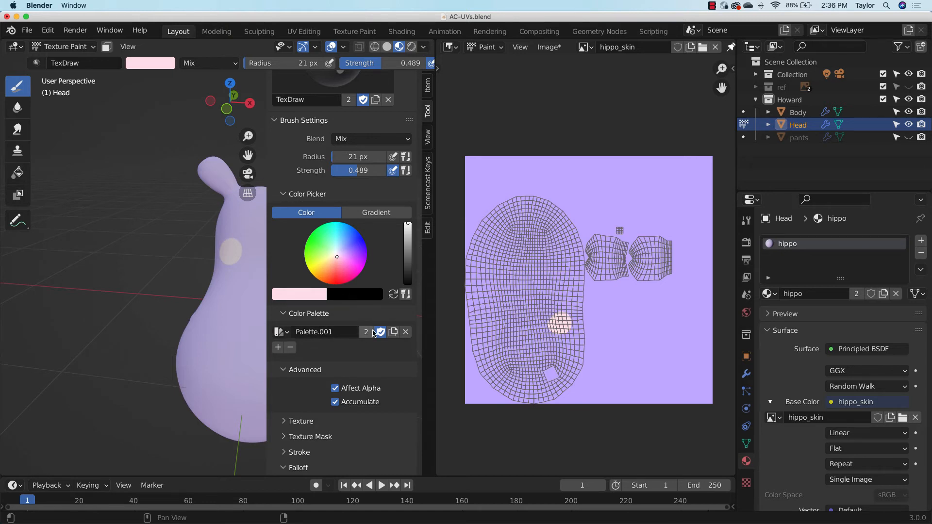
pyautogui.click(277, 347)
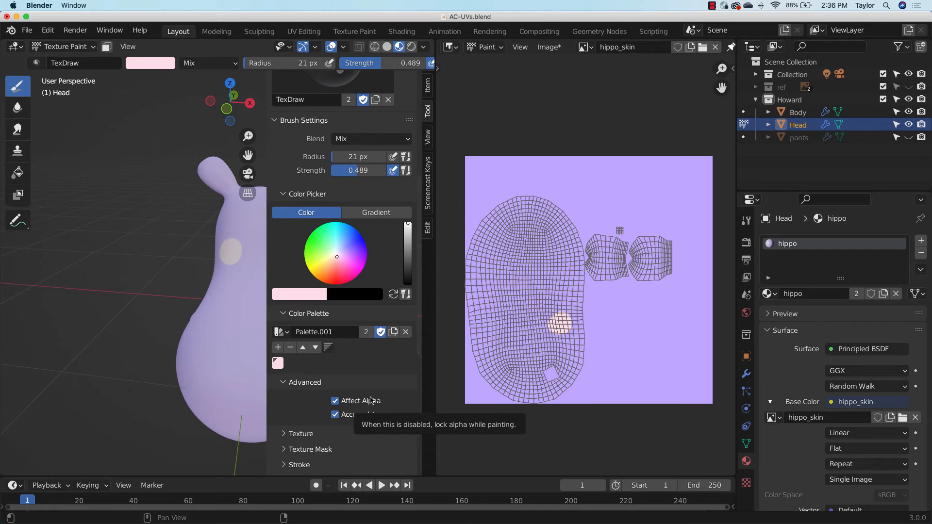
# Show the ref collection and bring its painted color swatches into view beside the brush settings
pyautogui.press('n')
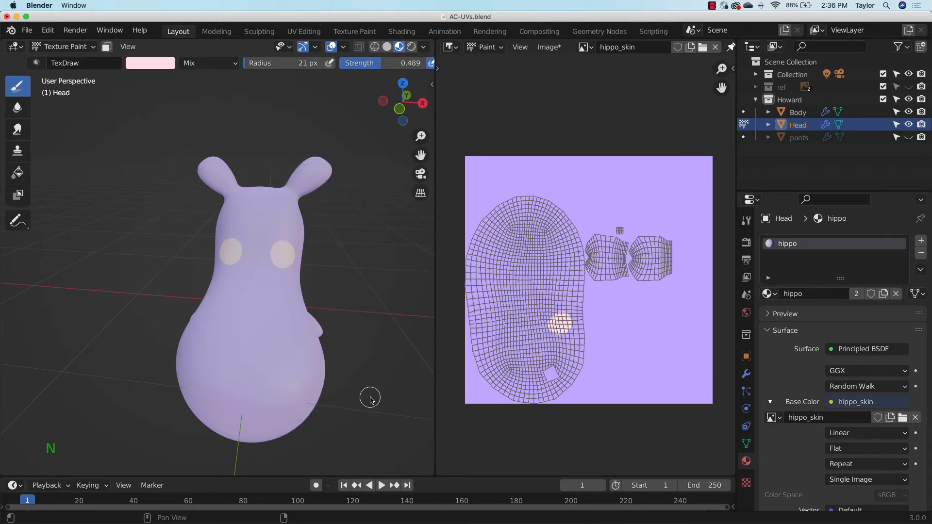
pyautogui.click(909, 86)
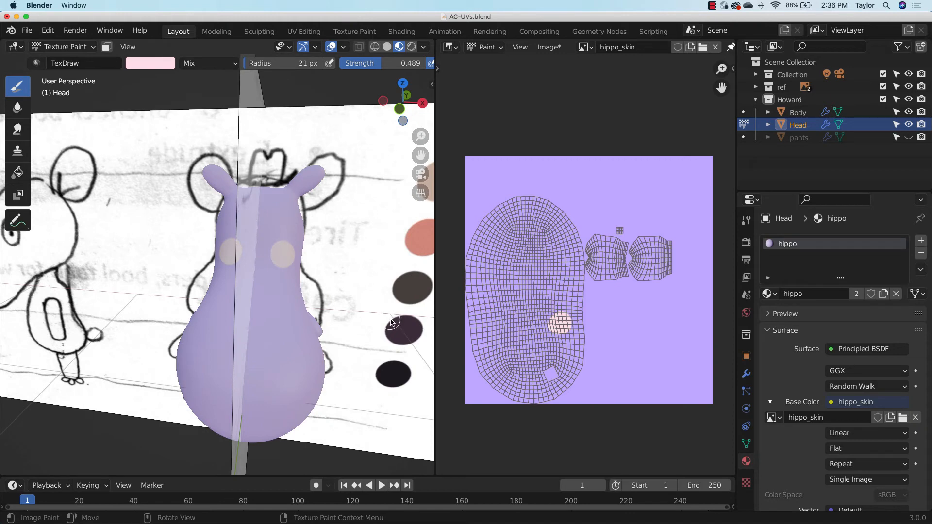
pyautogui.moveTo(392, 312); pyautogui.dragTo(406, 236, button='middle')
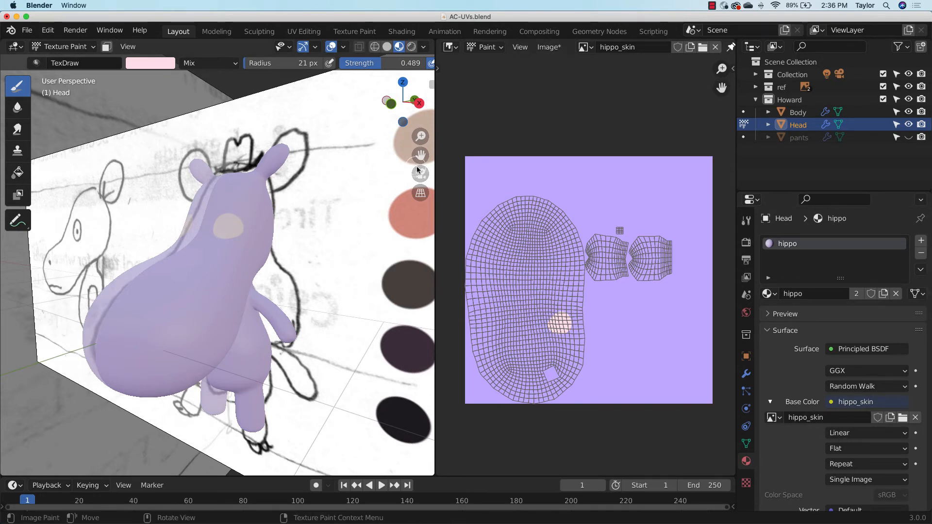
pyautogui.moveTo(422, 156); pyautogui.dragTo(308, 153)
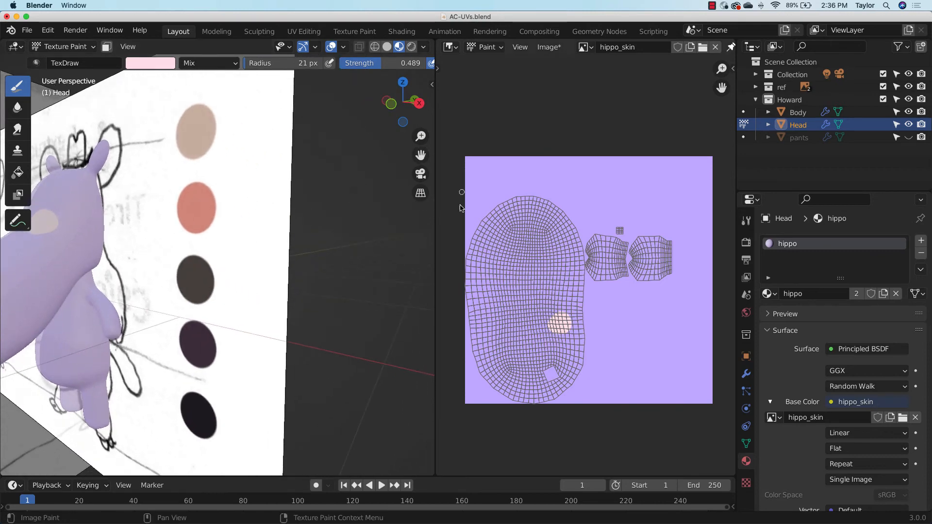
pyautogui.press('n')
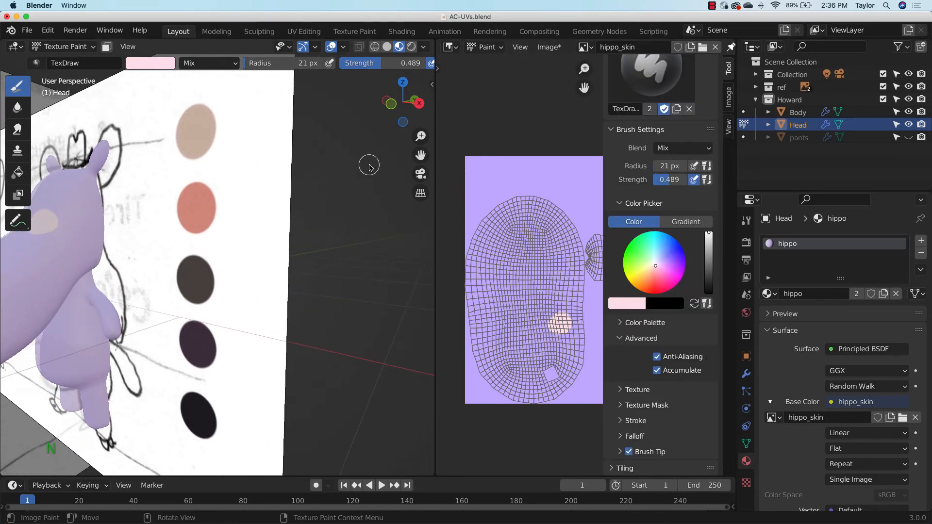
pyautogui.press('n')
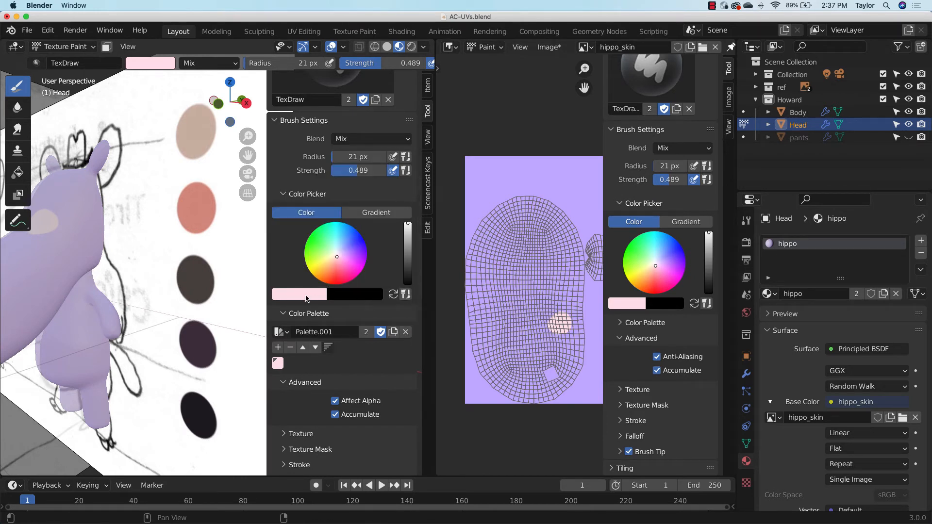
# Sample the beige reference swatch as the brush color and add it to Palette.001
pyautogui.click(368, 255)
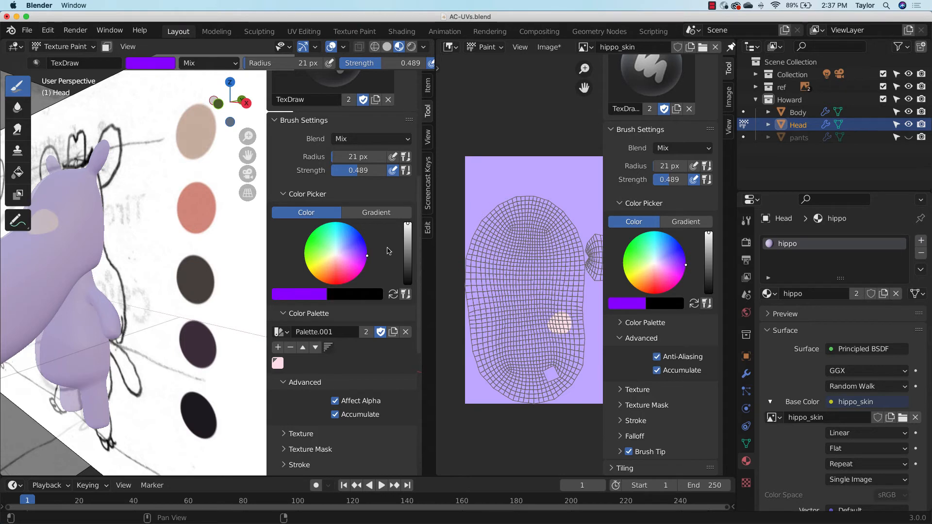
pyautogui.click(308, 295)
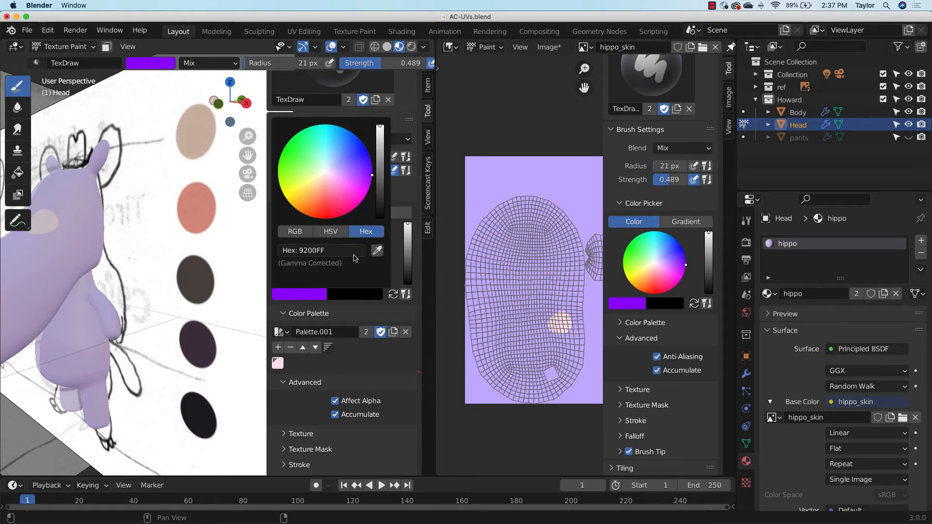
pyautogui.click(377, 251)
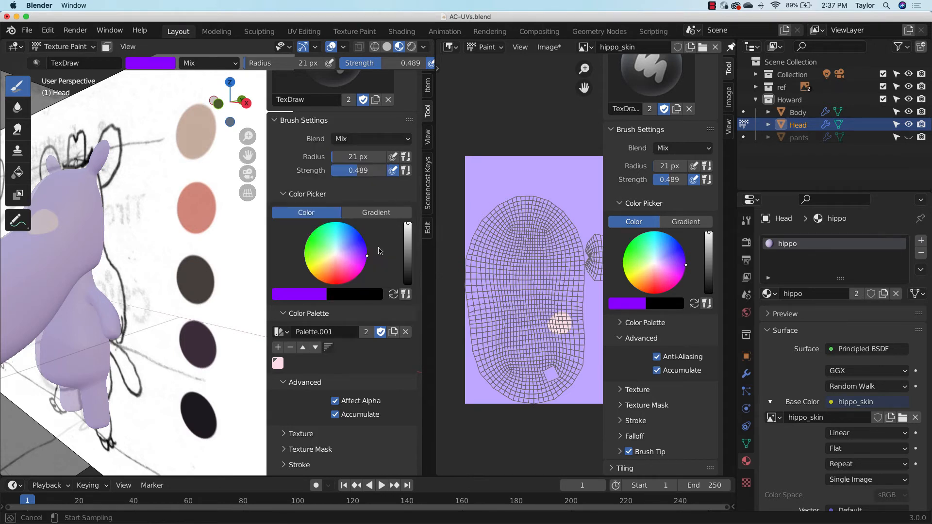
pyautogui.click(198, 130)
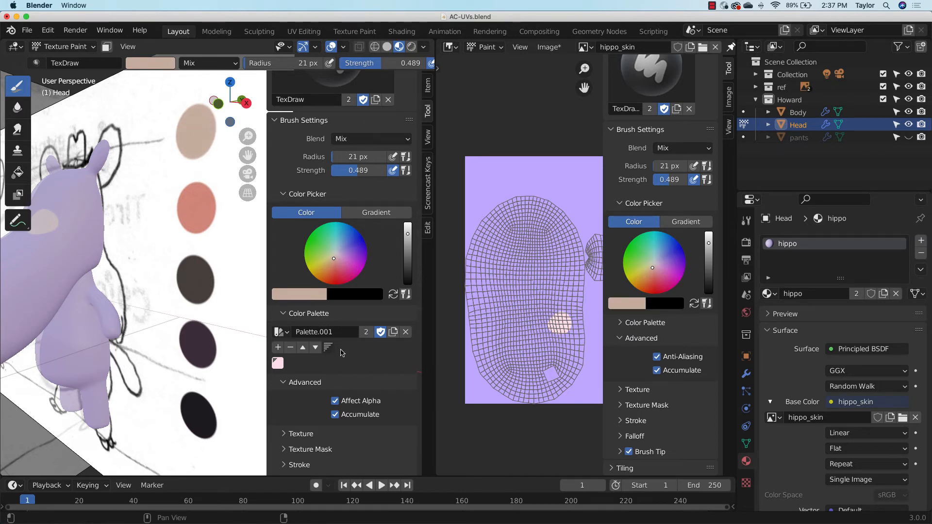
pyautogui.click(278, 347)
# Sample the salmon reference swatch as the brush color and add it to Palette.001
pyautogui.click(311, 296)
pyautogui.click(376, 251)
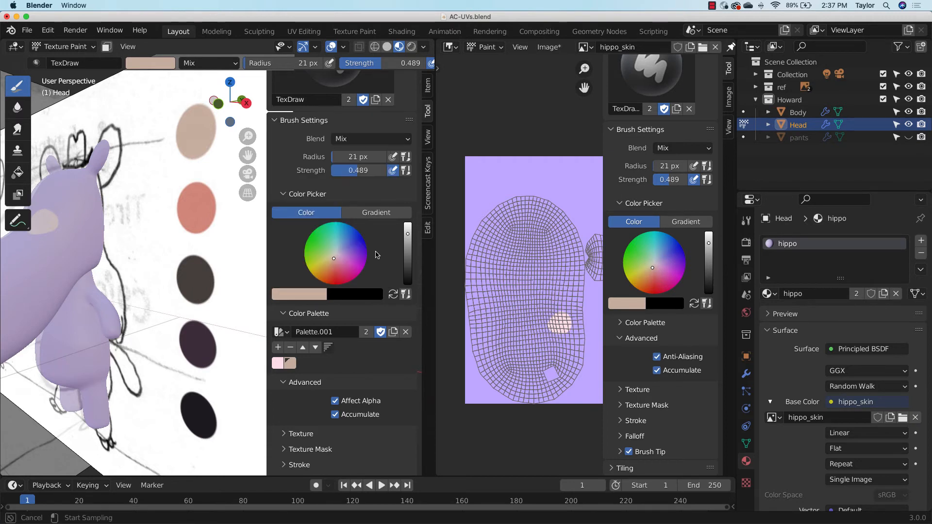
pyautogui.click(202, 203)
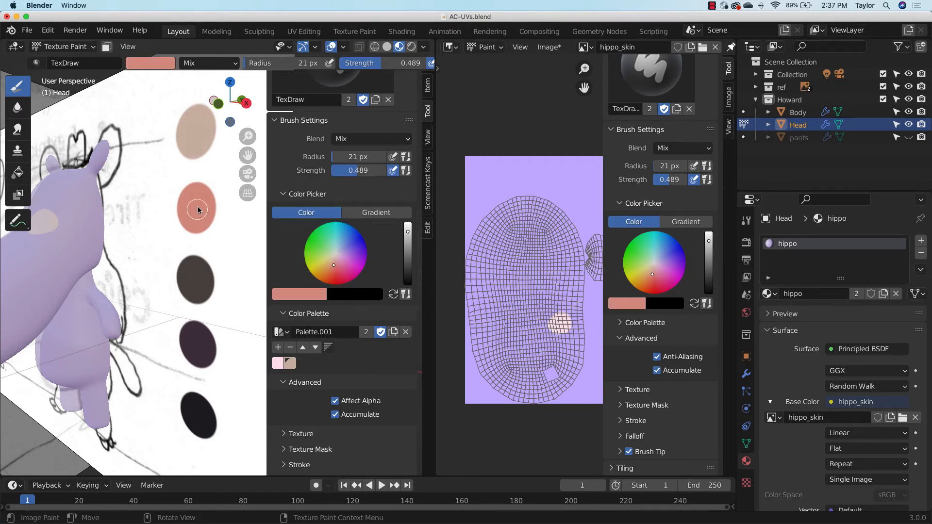
pyautogui.click(278, 348)
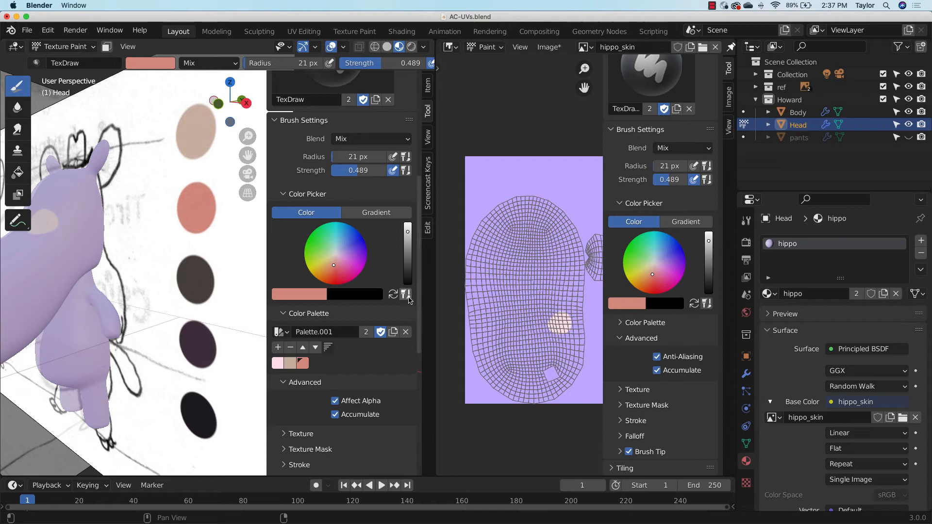
# Sample the dark brown reference swatch (4F4744) as the brush color and add it to Palette.001
pyautogui.click(303, 295)
pyautogui.click(377, 251)
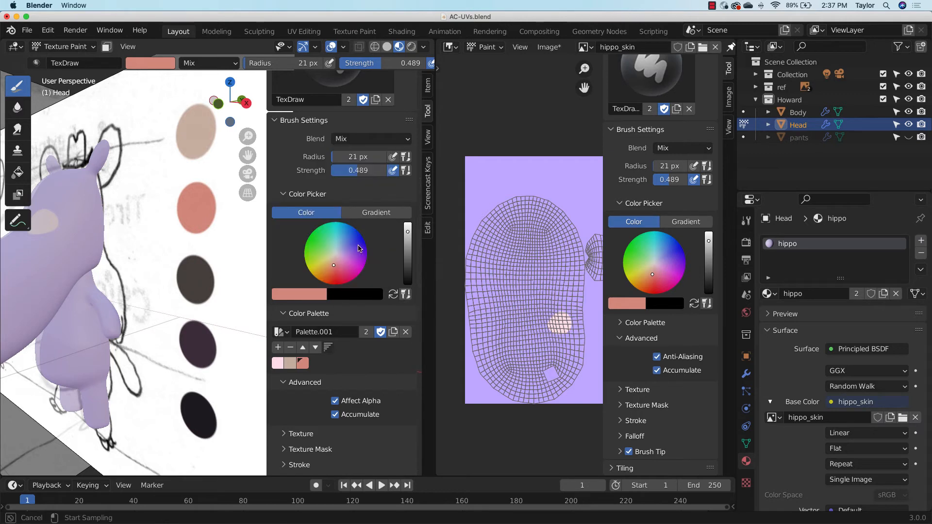
pyautogui.click(203, 282)
pyautogui.click(278, 347)
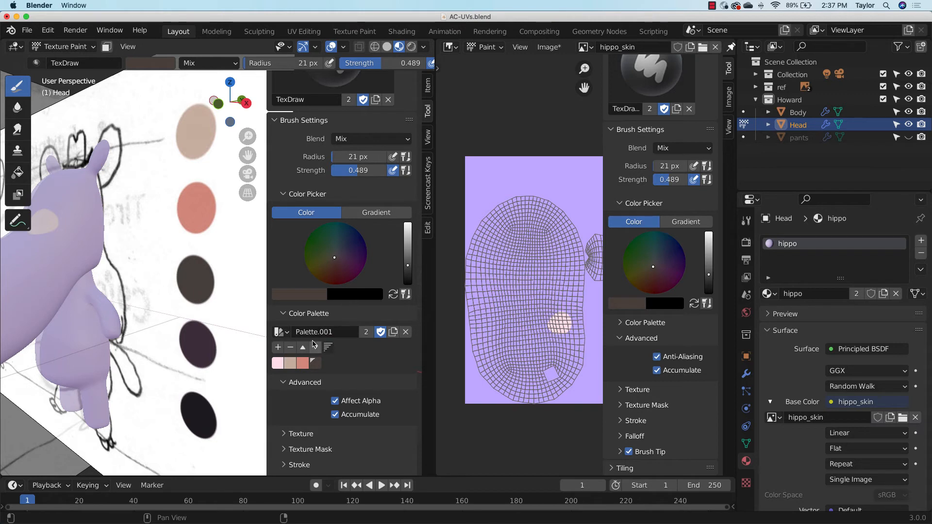
# Sample the near-black reference swatch at the end of the row as the brush color and add it to Palette.001
pyautogui.click(313, 294)
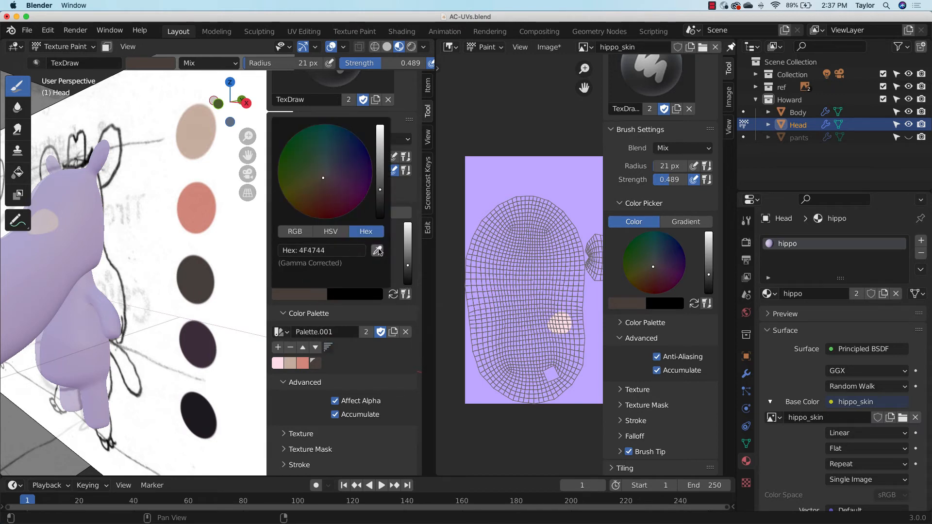
pyautogui.click(379, 250)
pyautogui.click(204, 415)
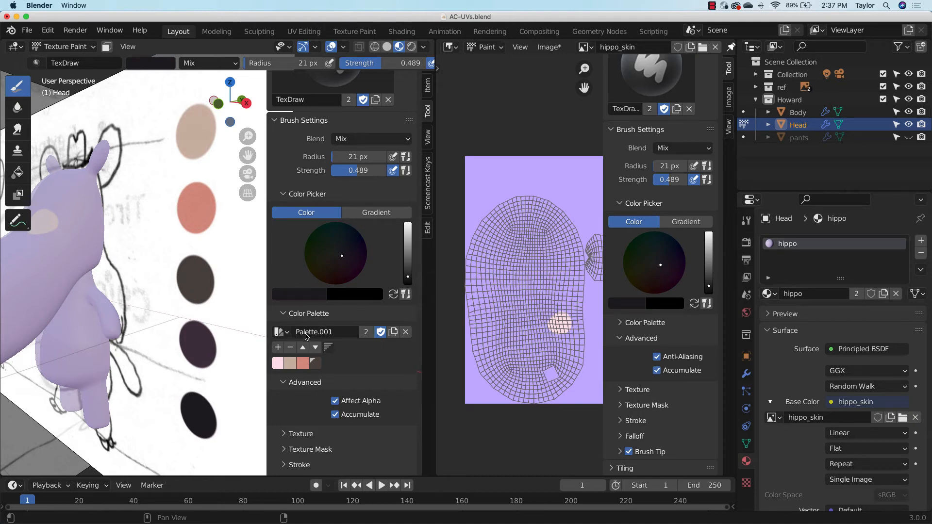
pyautogui.click(277, 348)
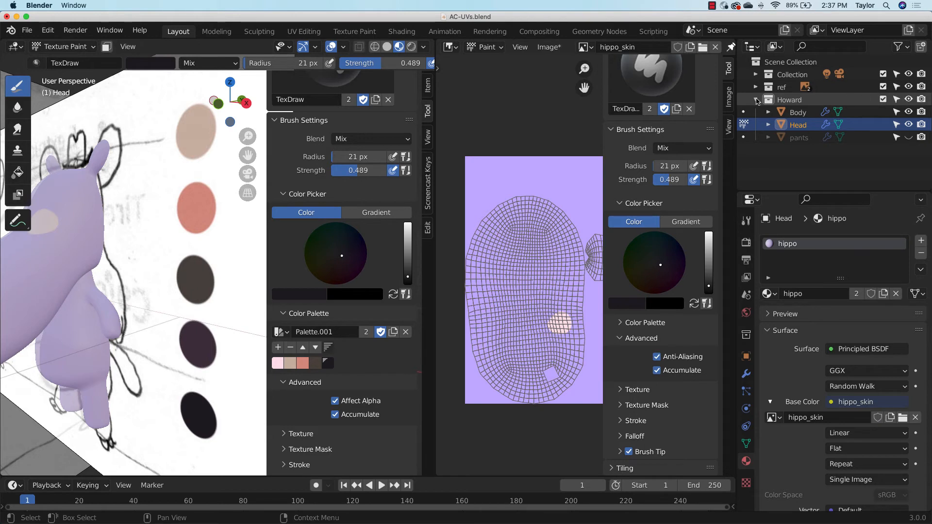
# Hide the ref collection and paint a mirrored pair of near-black pupils inside the pale pink eye spots with the 21 px brush
pyautogui.click(908, 87)
pyautogui.moveTo(225, 281); pyautogui.dragTo(270, 296, button='middle')
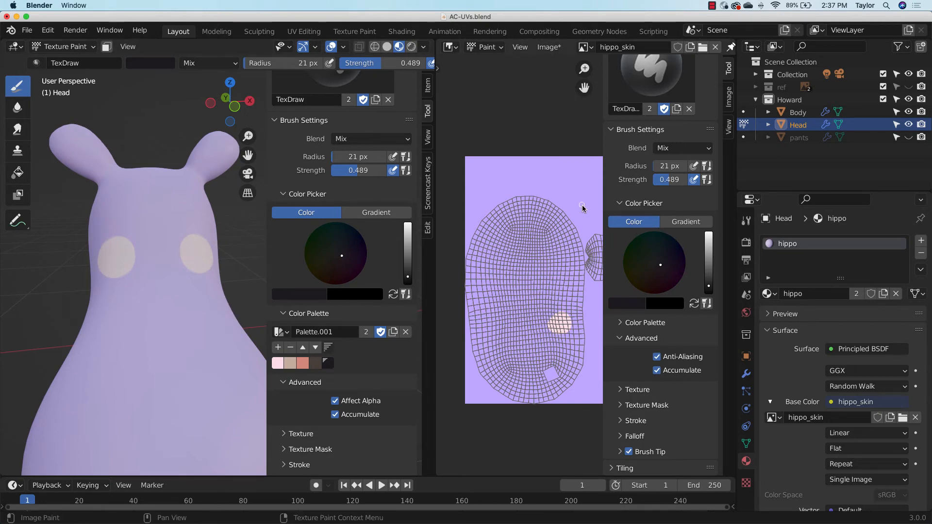
pyautogui.press('n')
pyautogui.moveTo(214, 264); pyautogui.dragTo(183, 260, button='middle')
pyautogui.click(120, 277)
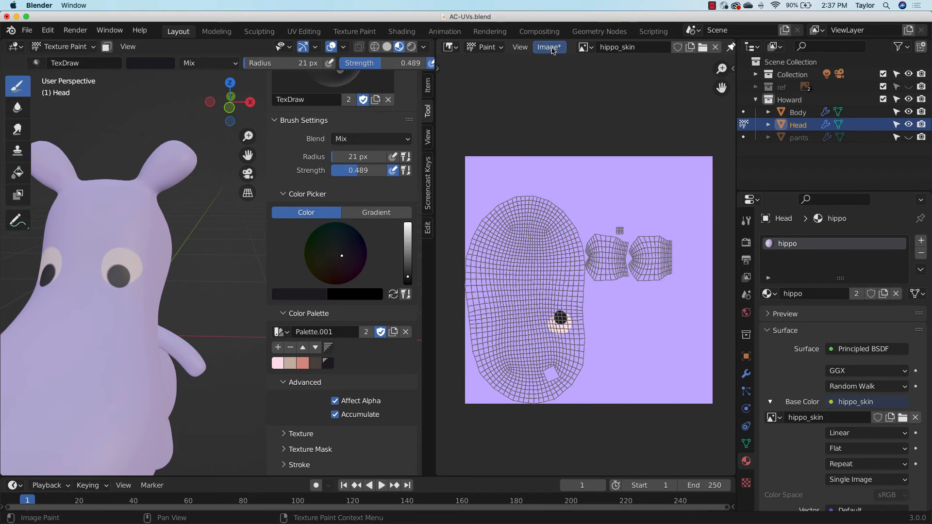
# Turn off the UV wireframe display over the hippo_skin image
pyautogui.click(520, 47)
pyautogui.click(551, 143)
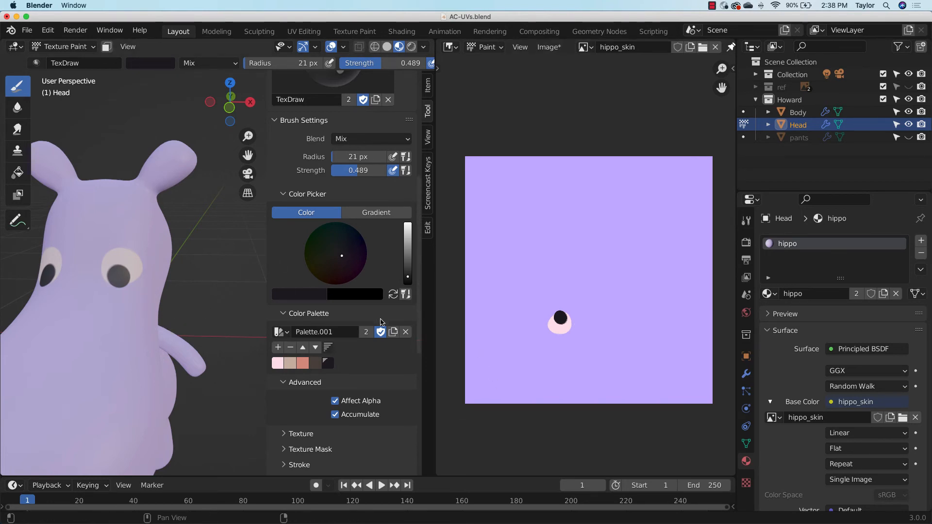
# Set the brush's custom falloff curve to the smooth S-shaped preset
pyautogui.moveTo(249, 154); pyautogui.dragTo(290, 120)
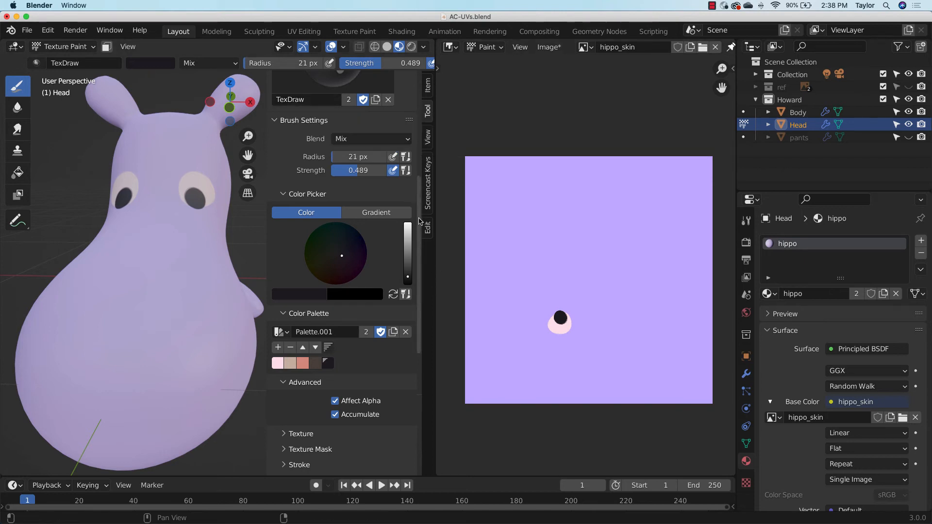
pyautogui.scroll(-6, 306, 232)
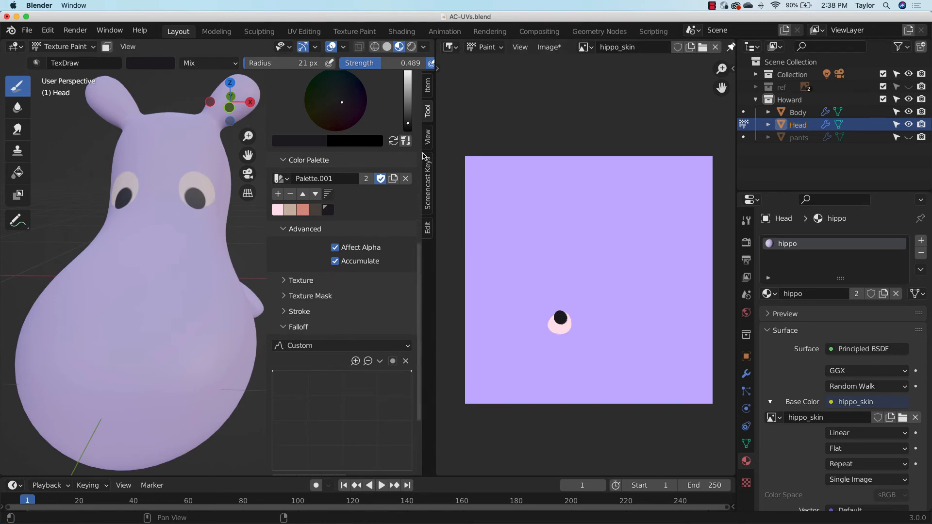
pyautogui.scroll(-5, 401, 292)
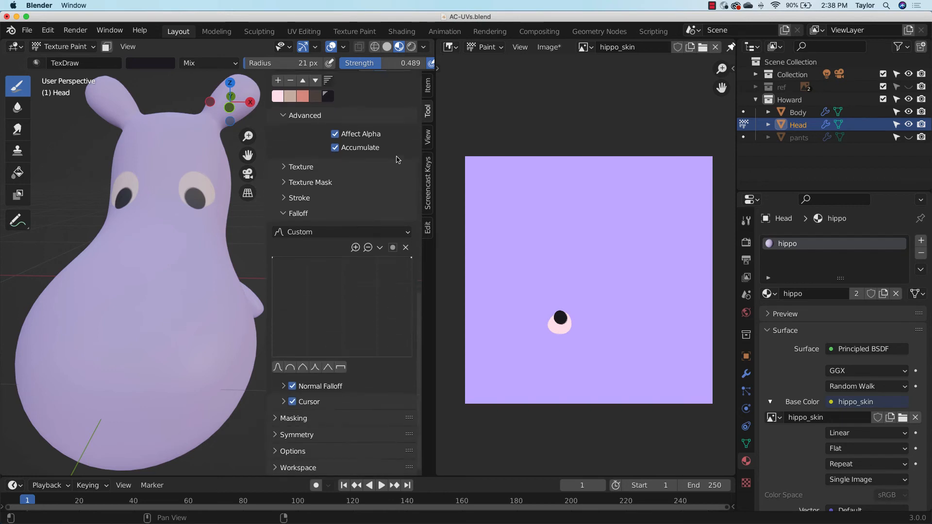
pyautogui.click(277, 369)
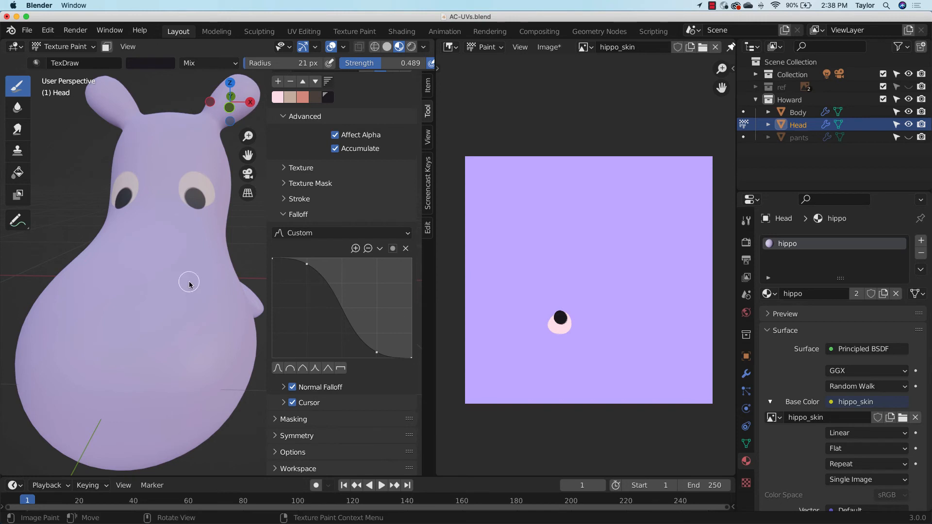
# Try painting large soft dark patches on both sides of the snout with a 100 px brush, and undo the strokes
pyautogui.press('f')
pyautogui.click(226, 299)
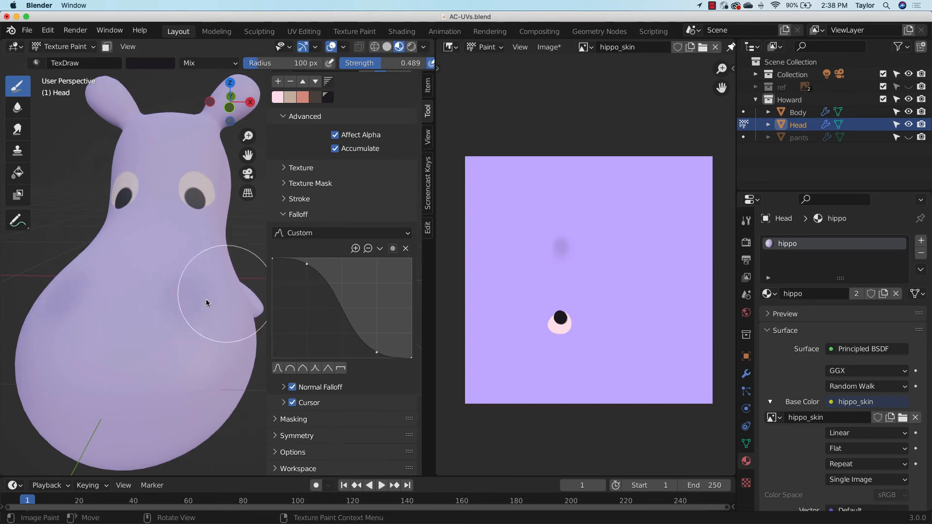
pyautogui.click(182, 306)
pyautogui.moveTo(181, 305); pyautogui.dragTo(186, 303)
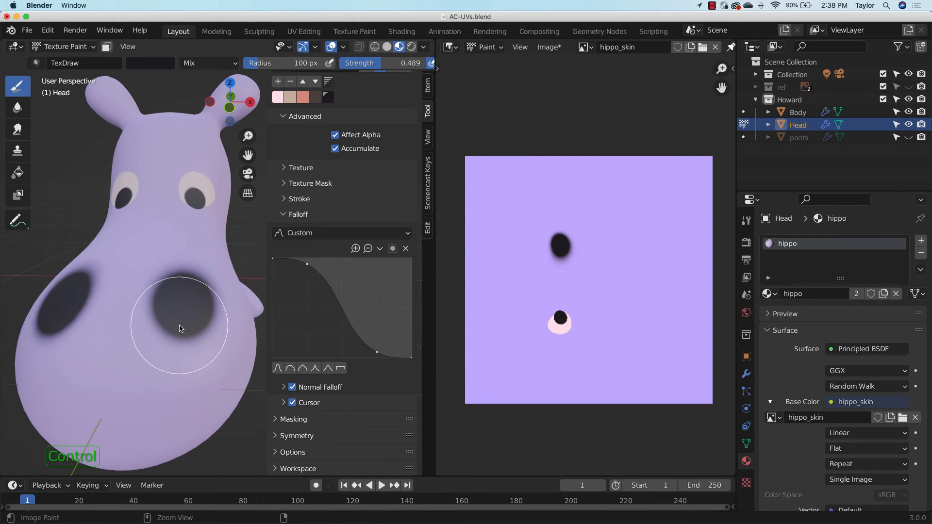
pyautogui.hotkey('ctrl', 'z')
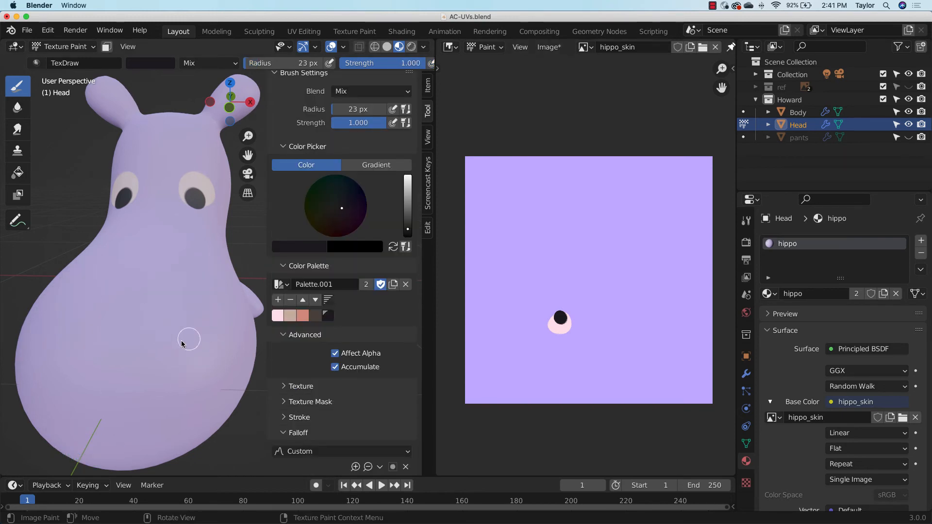
# Paint a mirrored pair of small near-black nostrils on the snout with a 23 px brush at strength 1.000
pyautogui.moveTo(183, 343); pyautogui.dragTo(184, 344)
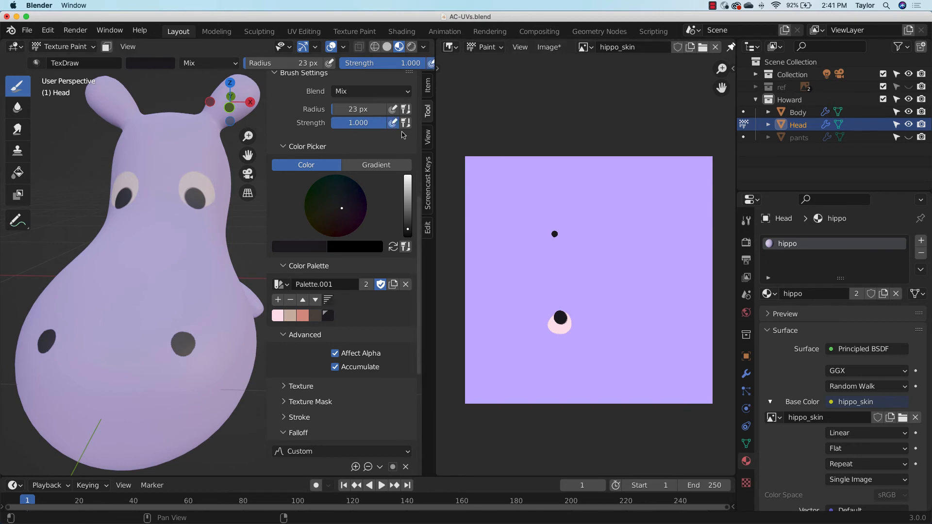
# Try painting thick dark strokes on the snout above the nostrils, and undo them
pyautogui.moveTo(154, 302)
pyautogui.mouseDown()
pyautogui.moveTo(196, 257)
pyautogui.moveTo(184, 297)
pyautogui.moveTo(217, 266)
pyautogui.mouseUp()
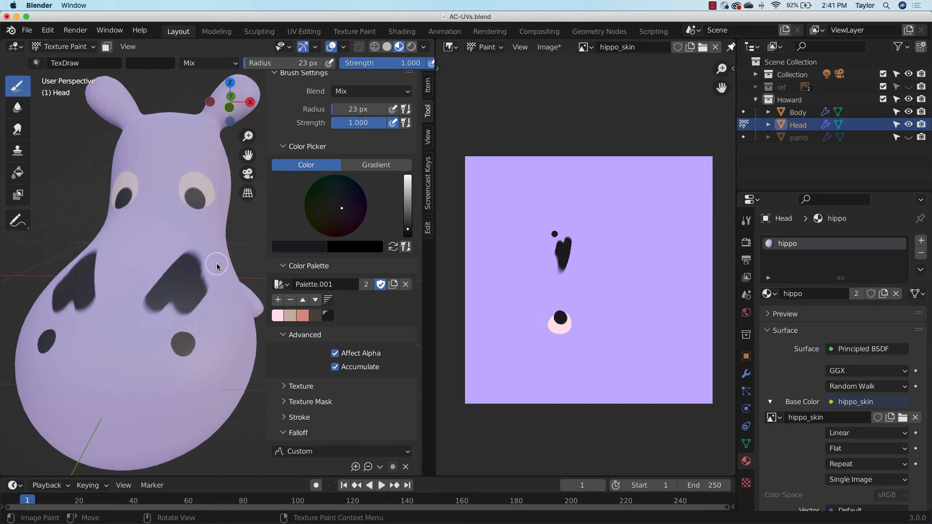
pyautogui.hotkey('ctrl', 'z')
pyautogui.hotkey('ctrl', 'z')
pyautogui.hotkey('ctrl', 'z')
pyautogui.hotkey('ctrl', 'z')
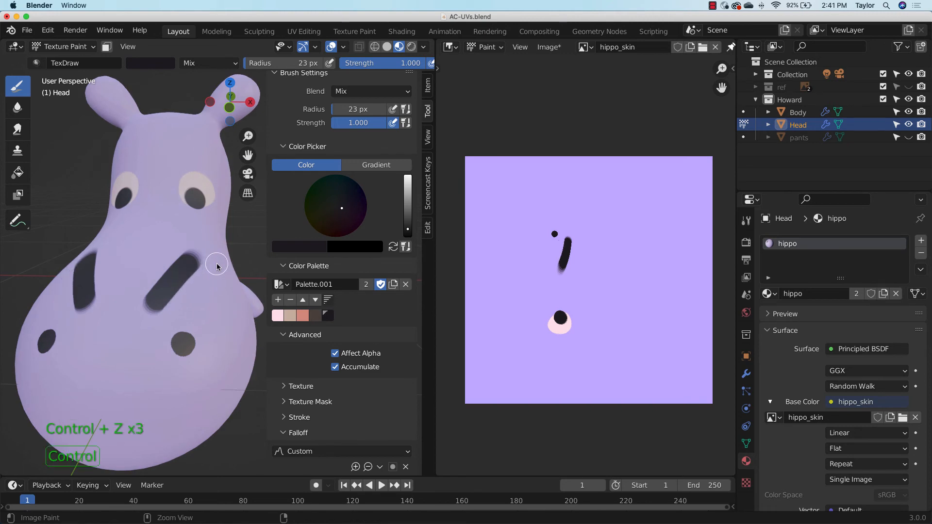
# Reduce the brush radius to 10 px and paint a mirrored, downward-curving mouth below the nostrils, undoing the first stroke
pyautogui.moveTo(216, 264); pyautogui.dragTo(213, 267, button='middle')
pyautogui.press('f')
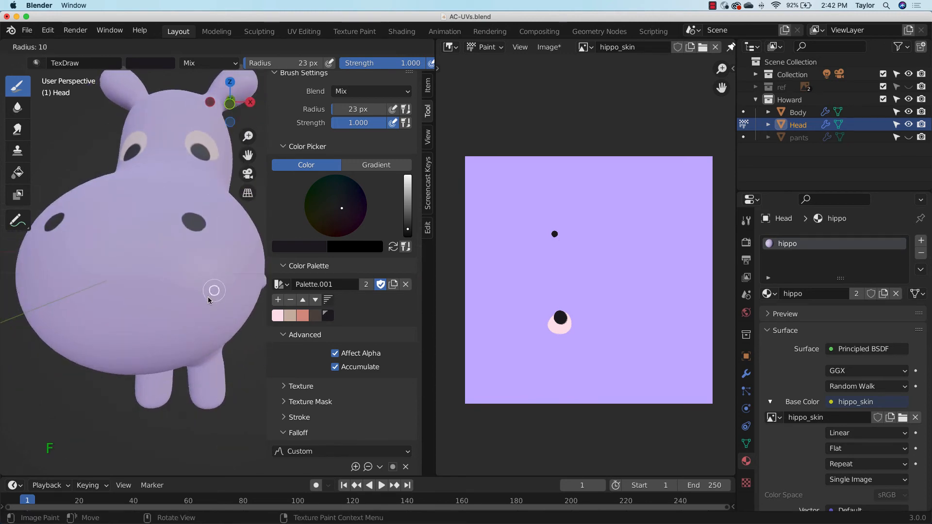
pyautogui.click(209, 297)
pyautogui.moveTo(129, 308)
pyautogui.mouseDown()
pyautogui.moveTo(206, 361)
pyautogui.moveTo(152, 335)
pyautogui.mouseUp()
pyautogui.hotkey('ctrl', 'z')
pyautogui.moveTo(108, 307); pyautogui.dragTo(151, 335)
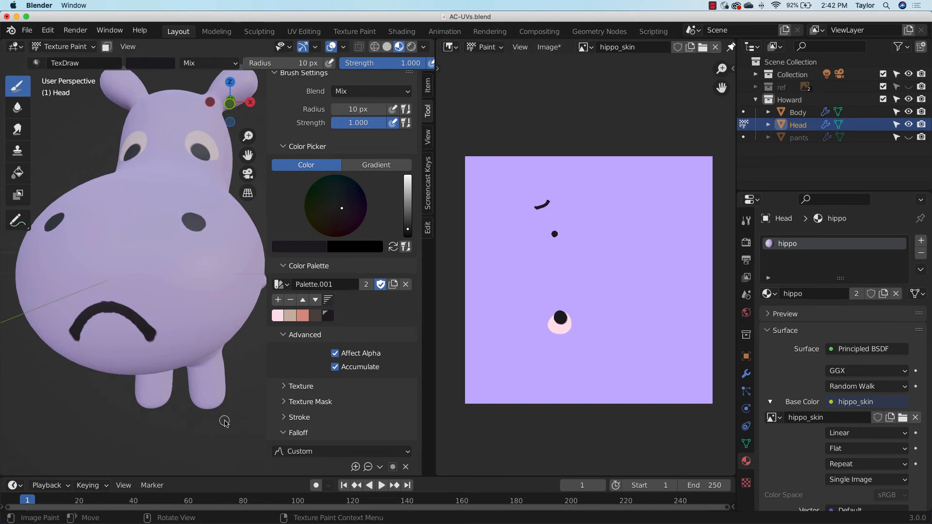
# Examine the painted mouth, nostril and eye on the head and up close in the hippo_skin image
pyautogui.moveTo(205, 283); pyautogui.dragTo(157, 331, button='middle')
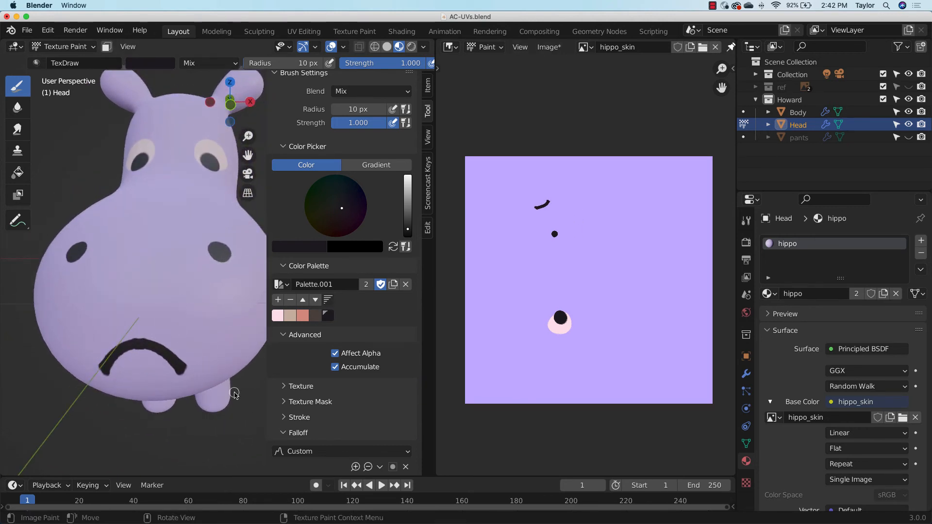
pyautogui.moveTo(722, 69); pyautogui.dragTo(733, 4)
pyautogui.scroll(2, 643, 137)
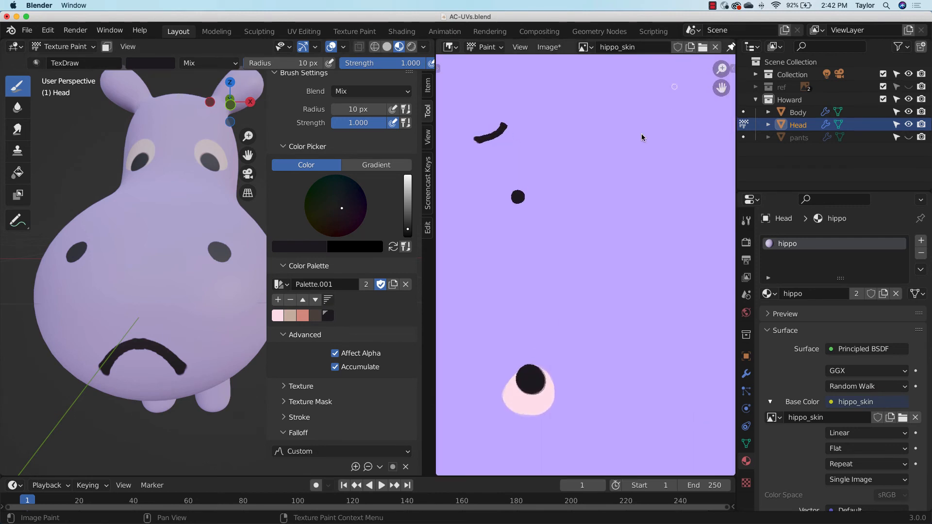
# Sample the lavender skin colour from the hippo_skin image as the brush colour
pyautogui.moveTo(722, 88); pyautogui.dragTo(791, 181)
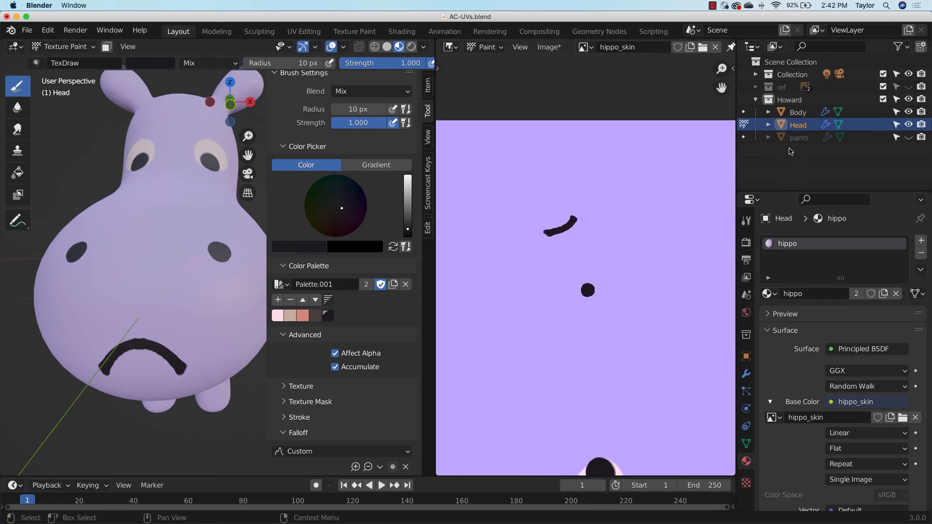
pyautogui.click(500, 47)
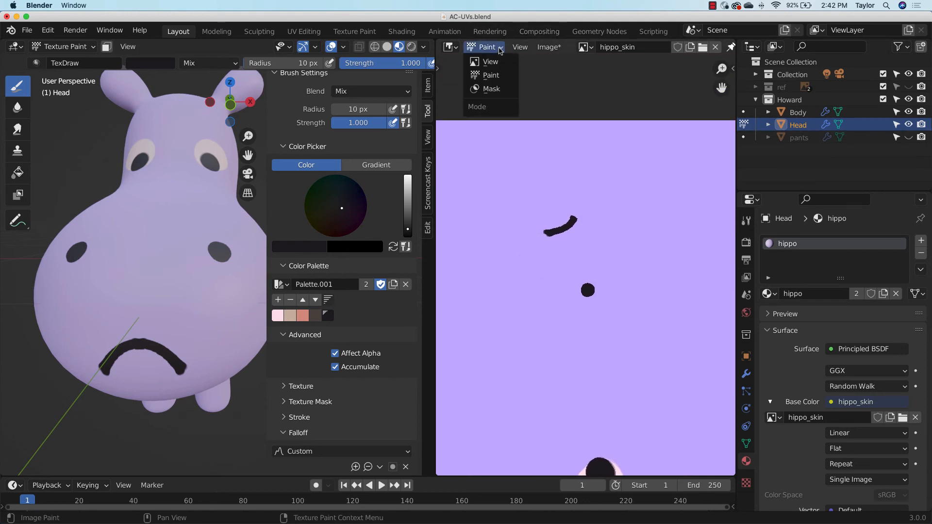
pyautogui.click(454, 48)
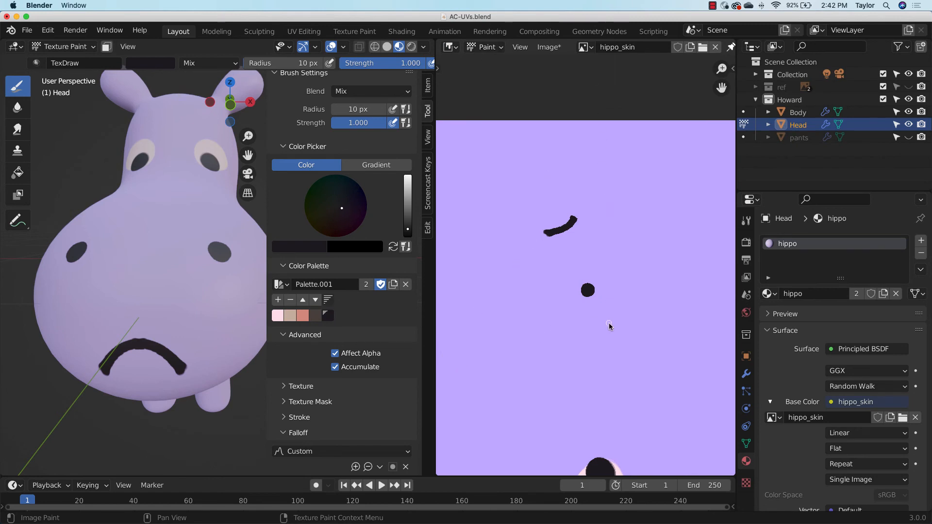
pyautogui.click(311, 248)
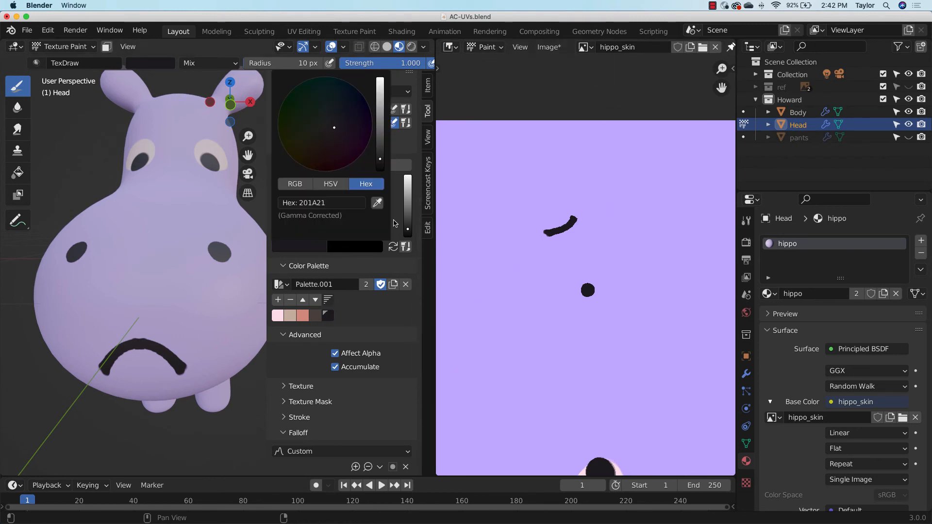
pyautogui.click(377, 202)
pyautogui.click(590, 179)
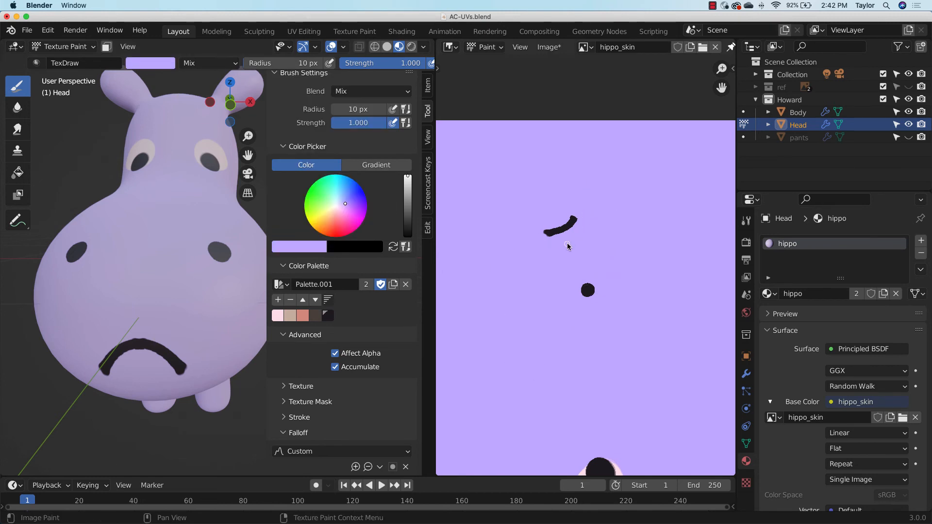
# Trim the mouth in hippo_skin into a thin, tapered curve by painting lavender over its edges, enlarging the brush radius to 35 px
pyautogui.moveTo(721, 69); pyautogui.dragTo(752, 27)
pyautogui.moveTo(722, 91); pyautogui.dragTo(780, 159)
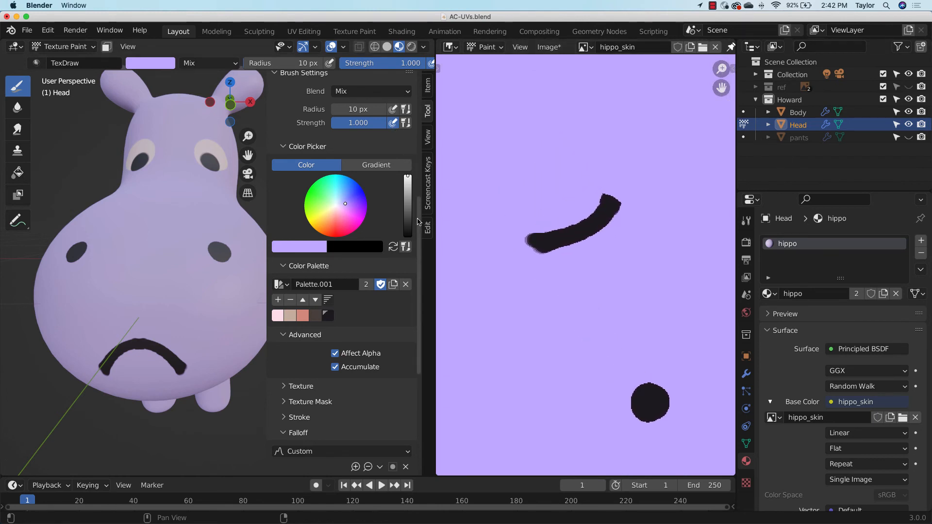
pyautogui.moveTo(601, 240)
pyautogui.mouseDown()
pyautogui.moveTo(545, 249)
pyautogui.moveTo(547, 264)
pyautogui.moveTo(604, 240)
pyautogui.mouseUp()
pyautogui.moveTo(600, 194)
pyautogui.mouseDown()
pyautogui.moveTo(537, 228)
pyautogui.moveTo(601, 225)
pyautogui.moveTo(645, 179)
pyautogui.moveTo(588, 240)
pyautogui.moveTo(633, 199)
pyautogui.mouseUp()
pyautogui.hotkey('ctrl', 'z')
pyautogui.moveTo(578, 245)
pyautogui.mouseDown()
pyautogui.moveTo(620, 217)
pyautogui.moveTo(562, 266)
pyautogui.moveTo(542, 264)
pyautogui.mouseUp()
pyautogui.press('f')
pyautogui.click(603, 284)
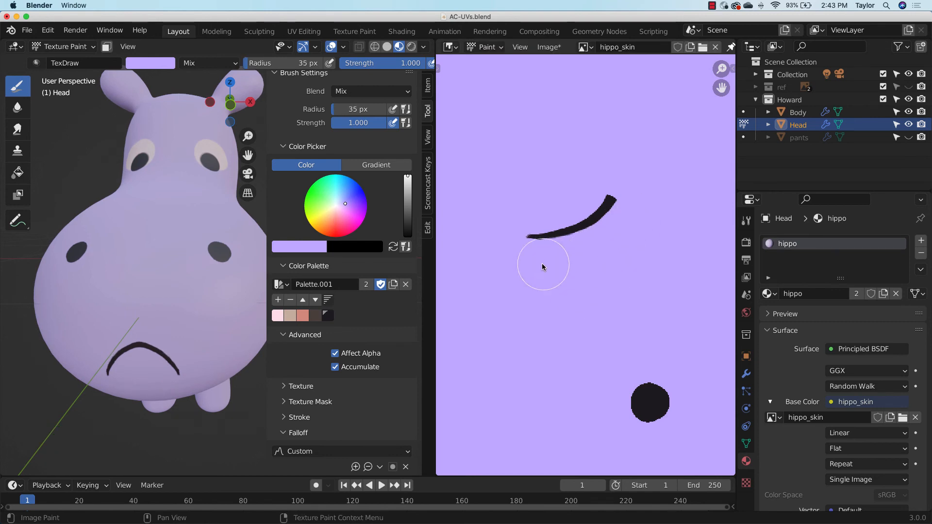
# Hide the 3D viewport's sidebar and examine the painted face from a three-quarter view beside the whole hippo_skin image
pyautogui.moveTo(721, 69); pyautogui.dragTo(712, 181)
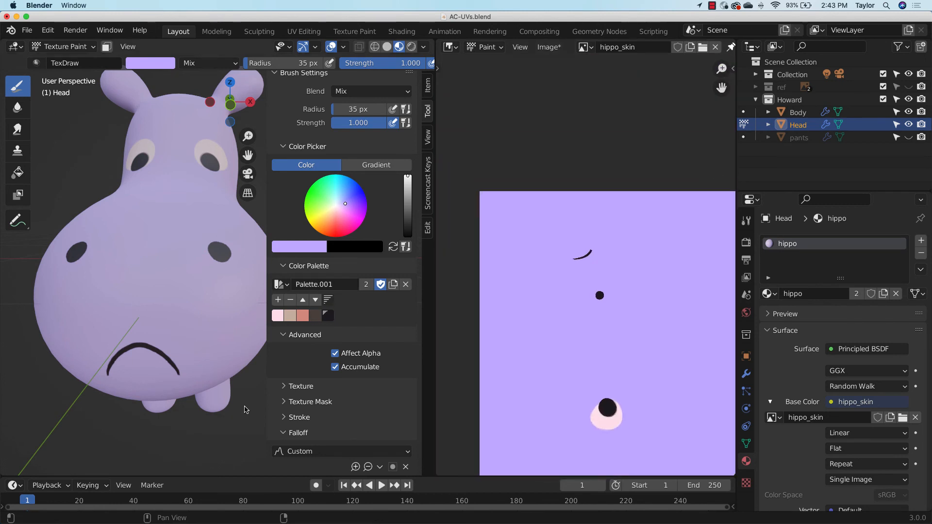
pyautogui.press('n')
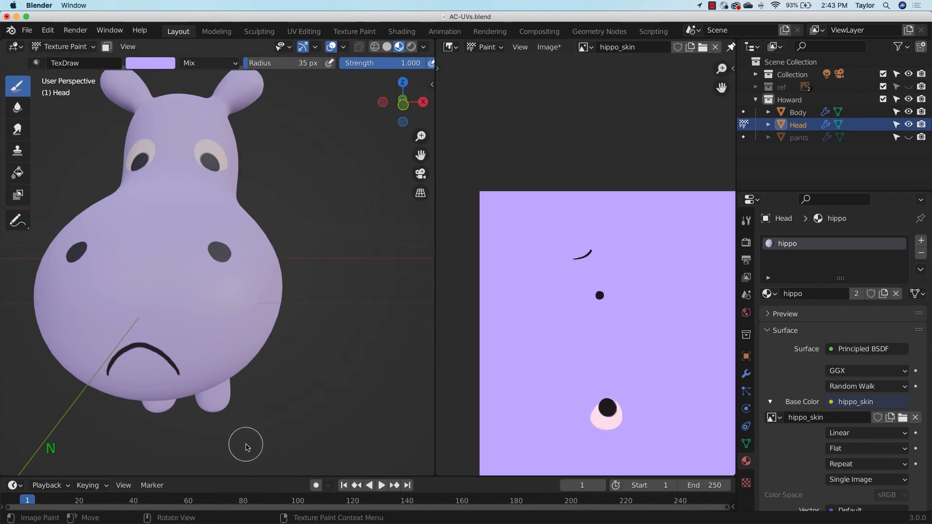
pyautogui.moveTo(357, 291); pyautogui.dragTo(339, 303, button='middle')
pyautogui.moveTo(421, 137); pyautogui.dragTo(480, 170)
pyautogui.moveTo(379, 267)
pyautogui.mouseDown(button='middle')
pyautogui.moveTo(349, 276)
pyautogui.moveTo(354, 267)
pyautogui.mouseUp(button='middle')
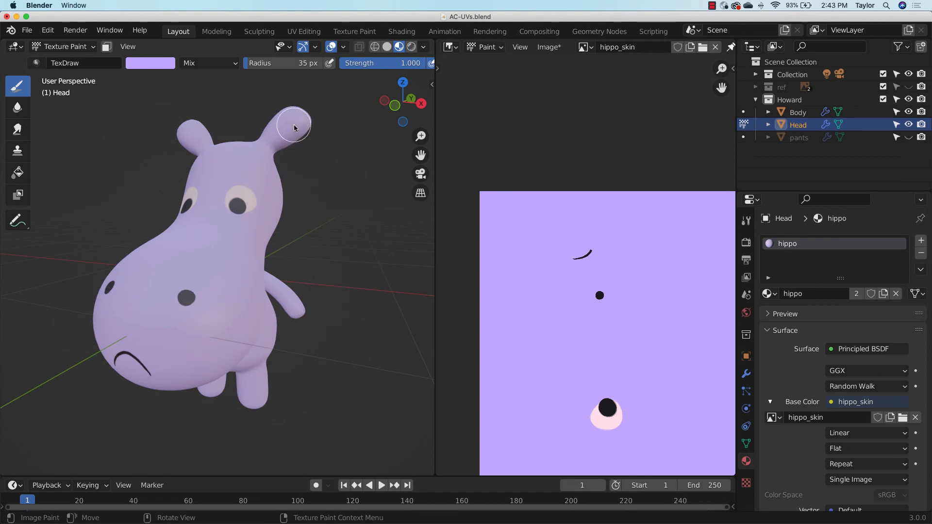
pyautogui.moveTo(722, 69); pyautogui.dragTo(731, 114)
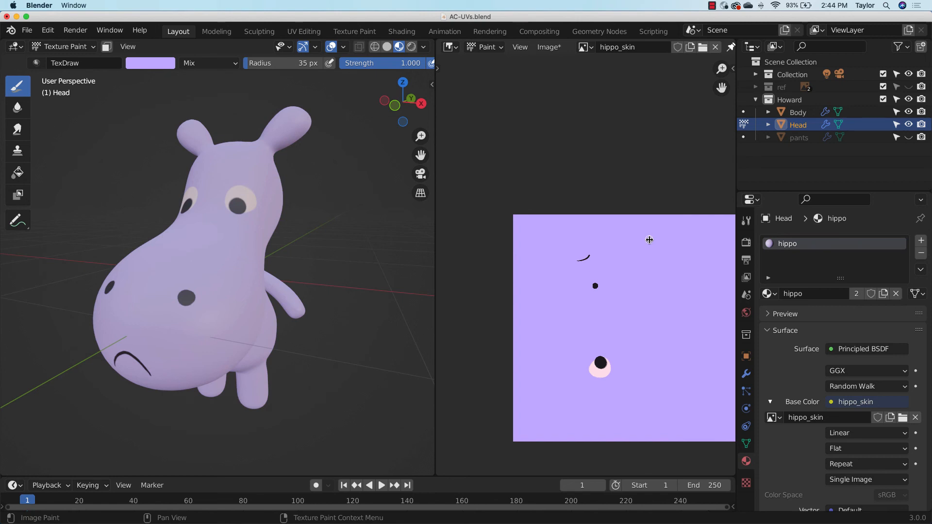
# Save the painted hippo_skin image and refresh the viewport's rendered shading through Material Preview
pyautogui.click(412, 46)
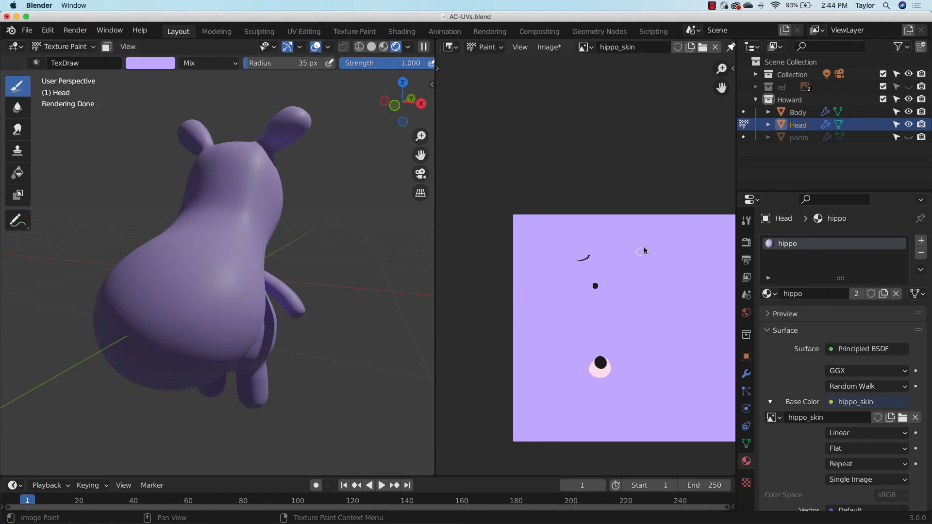
pyautogui.click(555, 49)
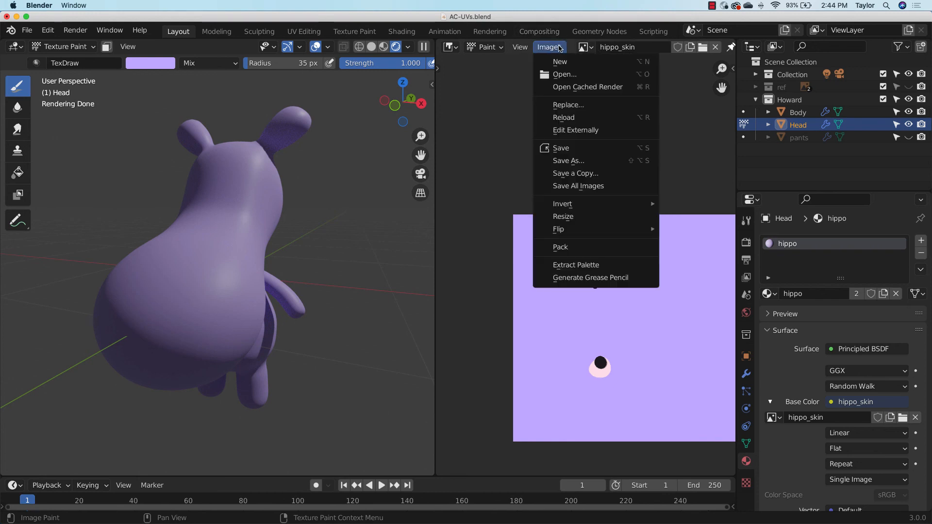
pyautogui.click(578, 148)
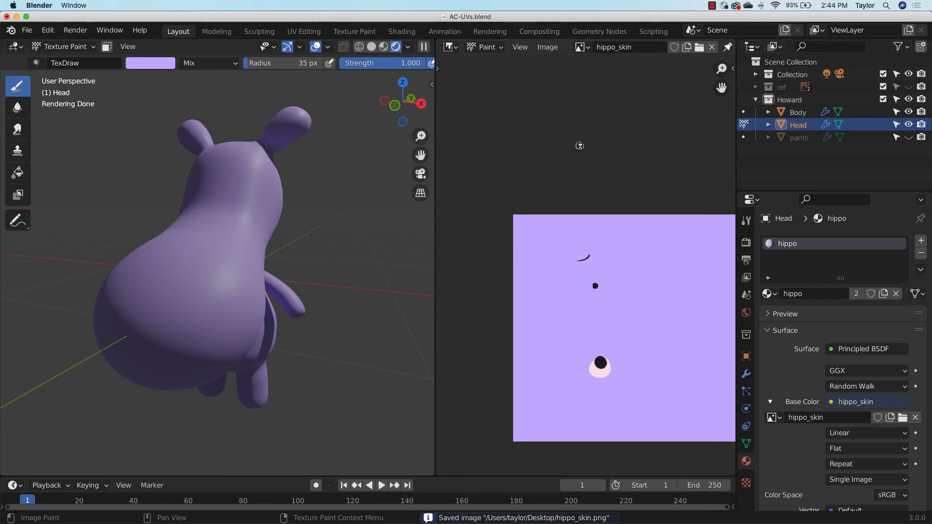
pyautogui.click(384, 47)
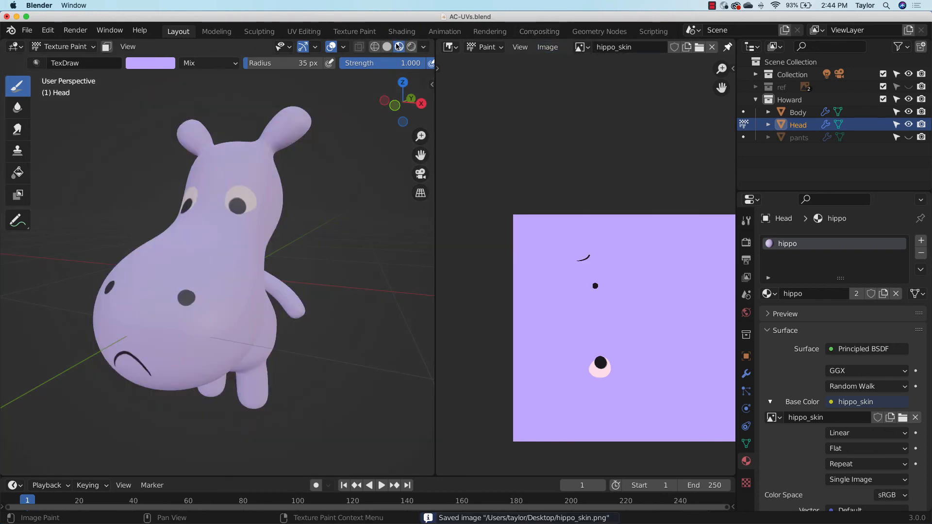
pyautogui.click(396, 47)
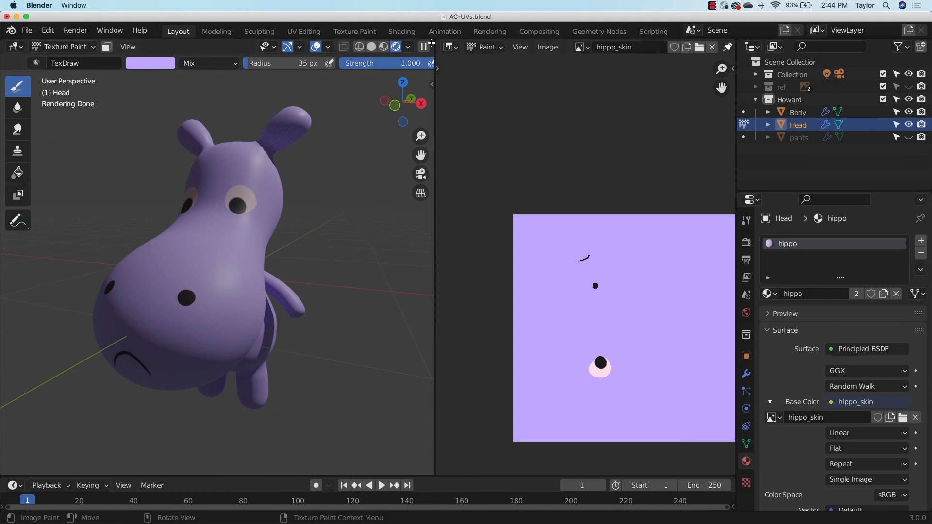
# Replace the 3D viewport area with a new one split off the image editor, and check the hippo there in rendered shading
pyautogui.moveTo(432, 45); pyautogui.dragTo(379, 173)
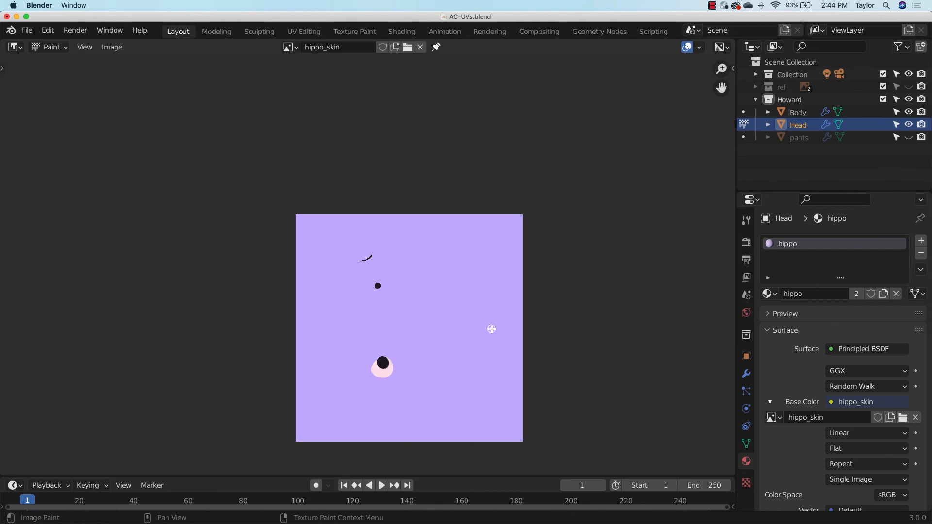
pyautogui.press('ctrl')
pyautogui.moveTo(4, 42); pyautogui.dragTo(411, 139)
pyautogui.click(15, 47)
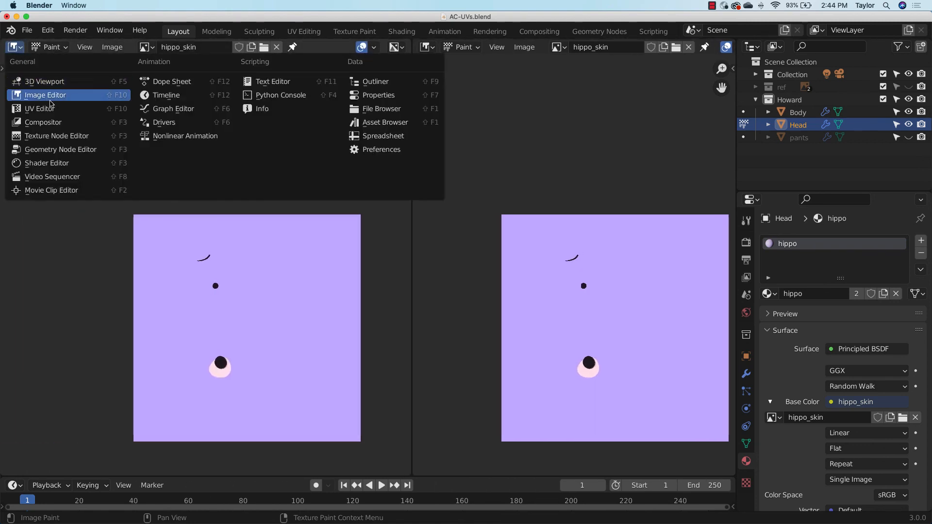
pyautogui.click(62, 82)
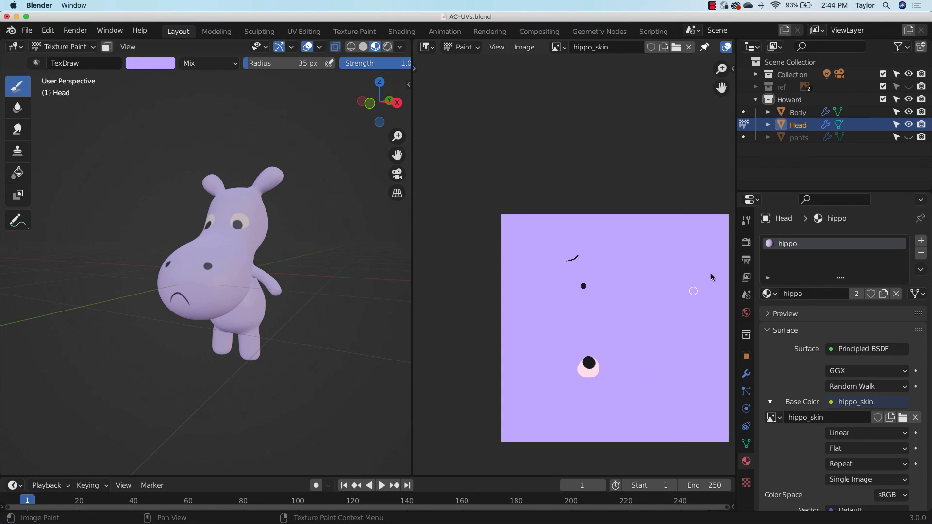
pyautogui.click(387, 46)
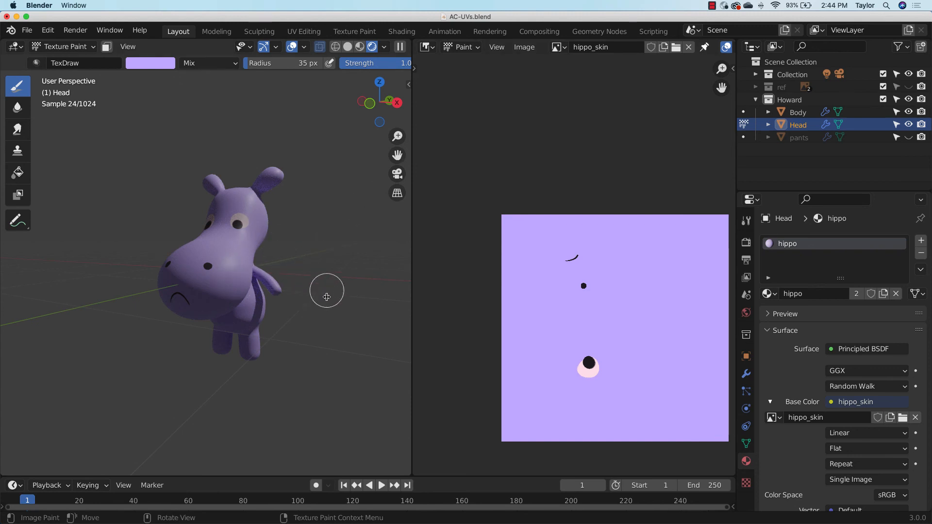
pyautogui.click(362, 49)
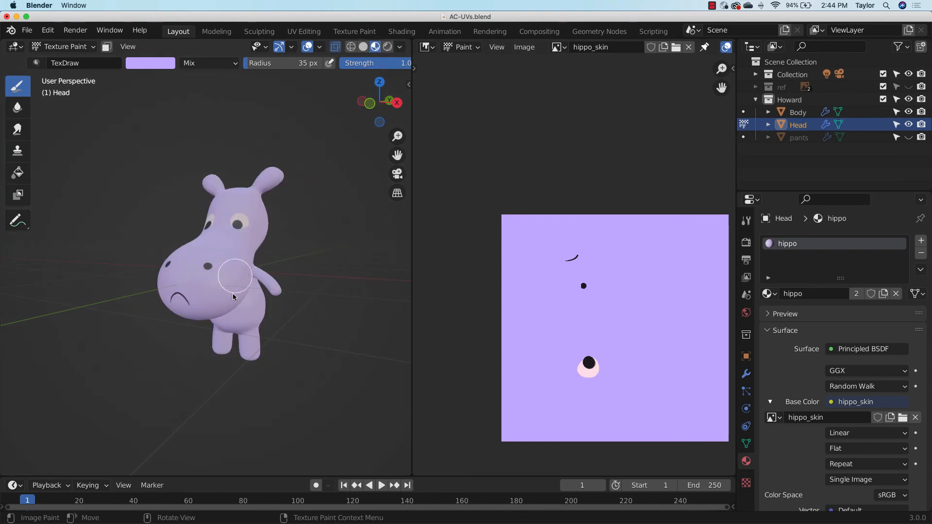
# Try painting over the side of the snout in lavender and in the palette's salmon colour, and undo the salmon stroke
pyautogui.moveTo(235, 278); pyautogui.dragTo(258, 283)
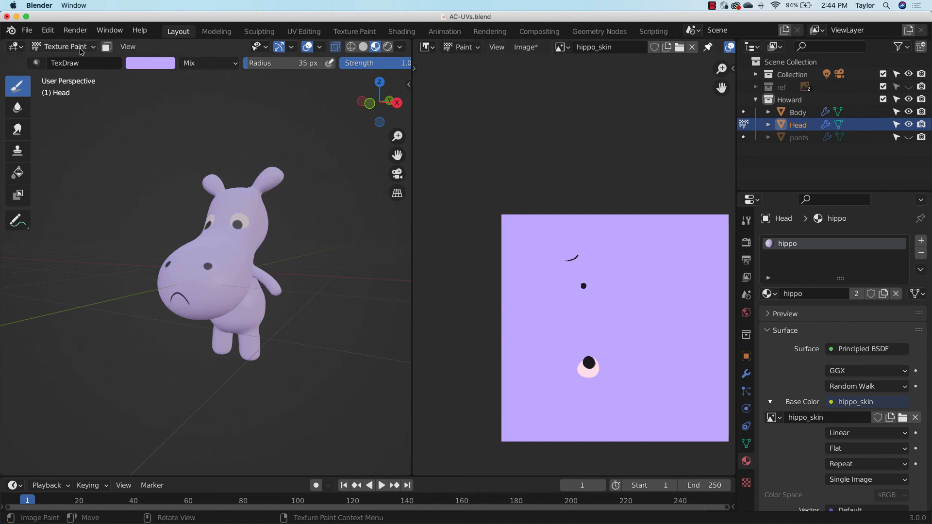
pyautogui.press('n')
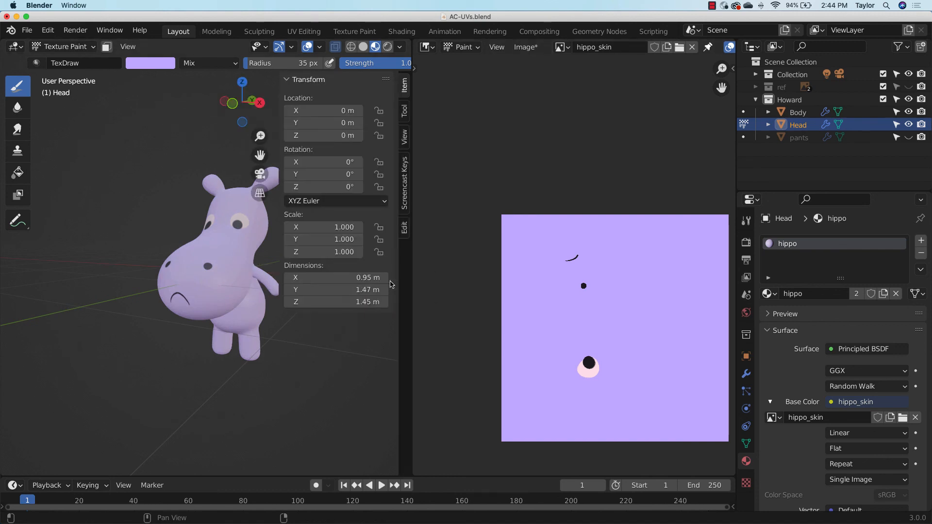
pyautogui.click(405, 114)
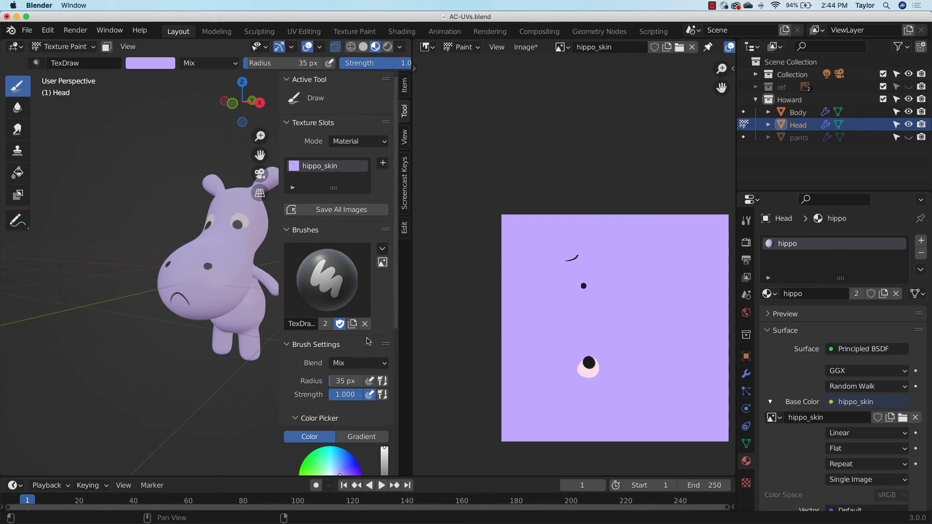
pyautogui.scroll(-8, 391, 220)
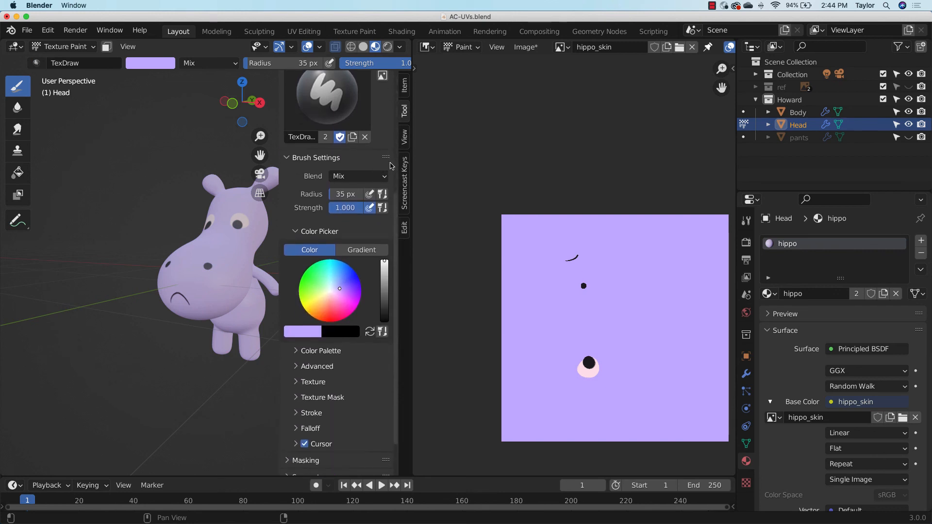
pyautogui.click(314, 400)
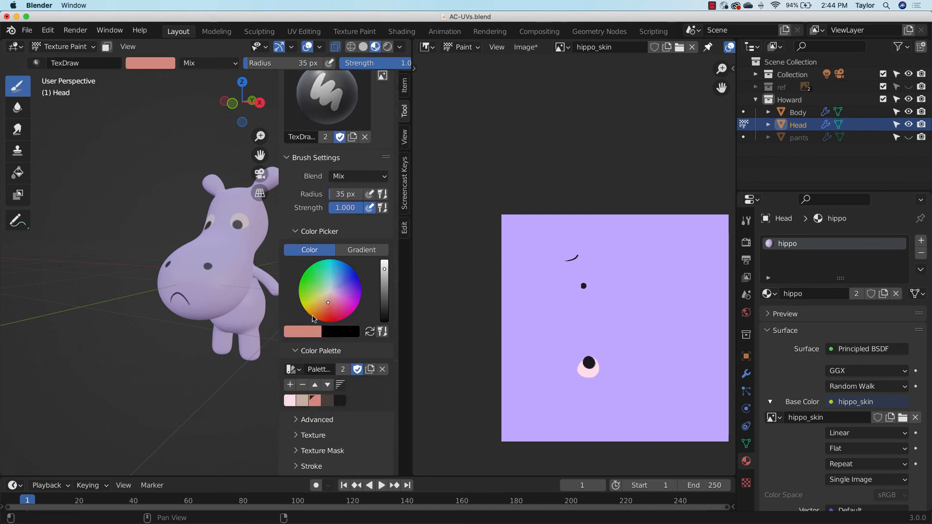
pyautogui.moveTo(223, 266); pyautogui.dragTo(238, 262)
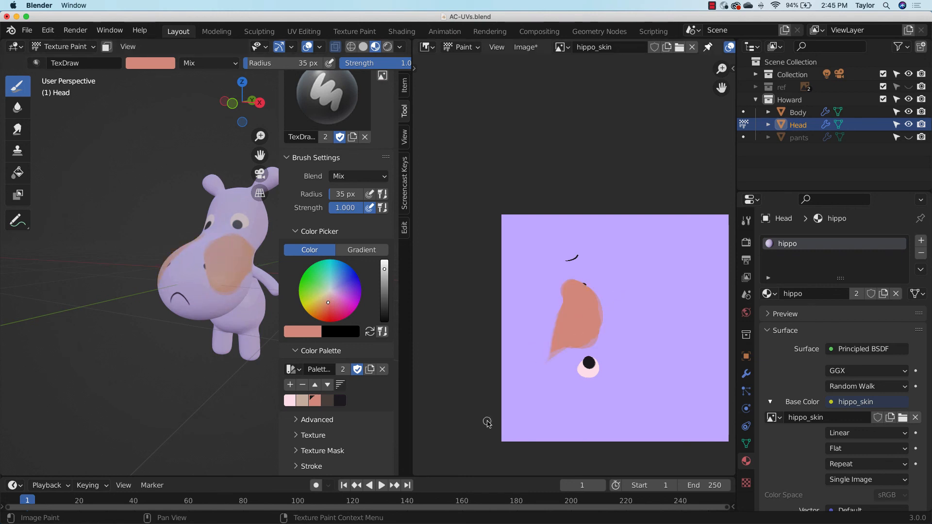
pyautogui.hotkey('ctrl', 'z')
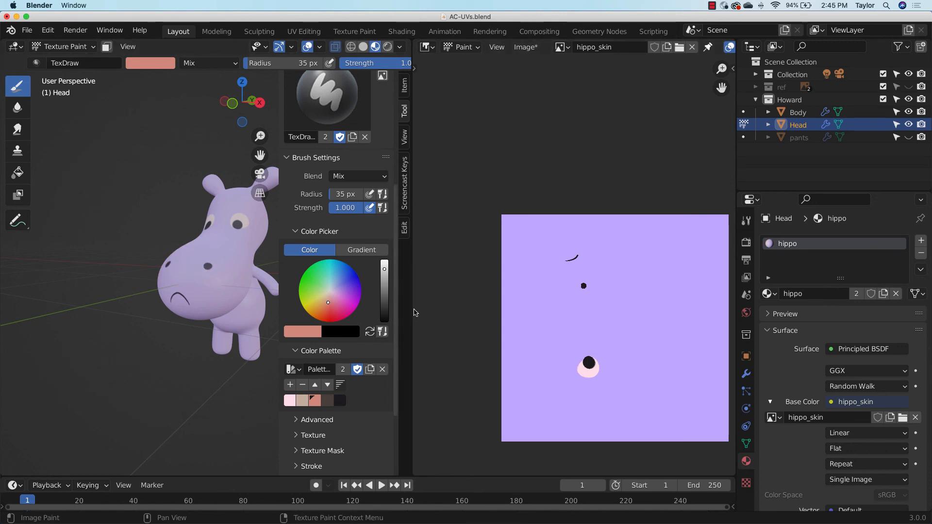
# Unhide the pants object and display the dressed hippo in rendered shading in a widened 3D viewport
pyautogui.moveTo(412, 311); pyautogui.dragTo(501, 310)
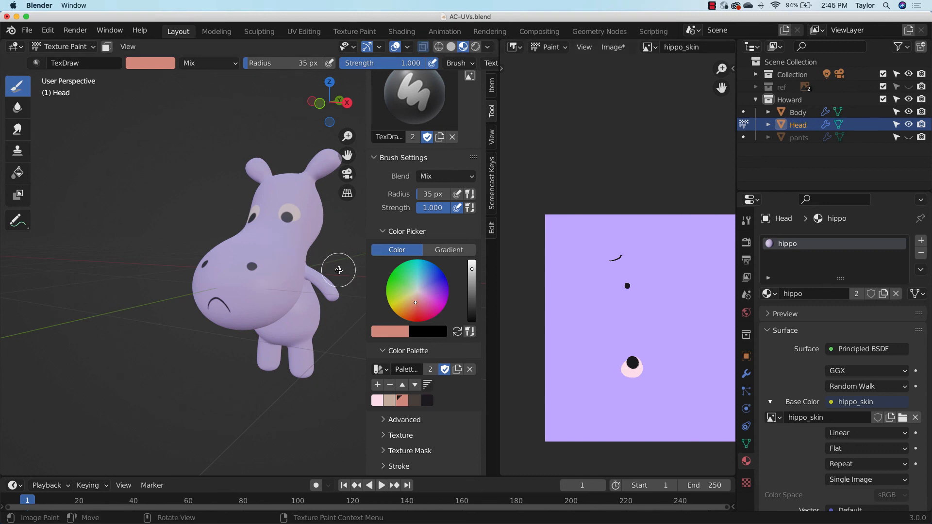
pyautogui.click(908, 137)
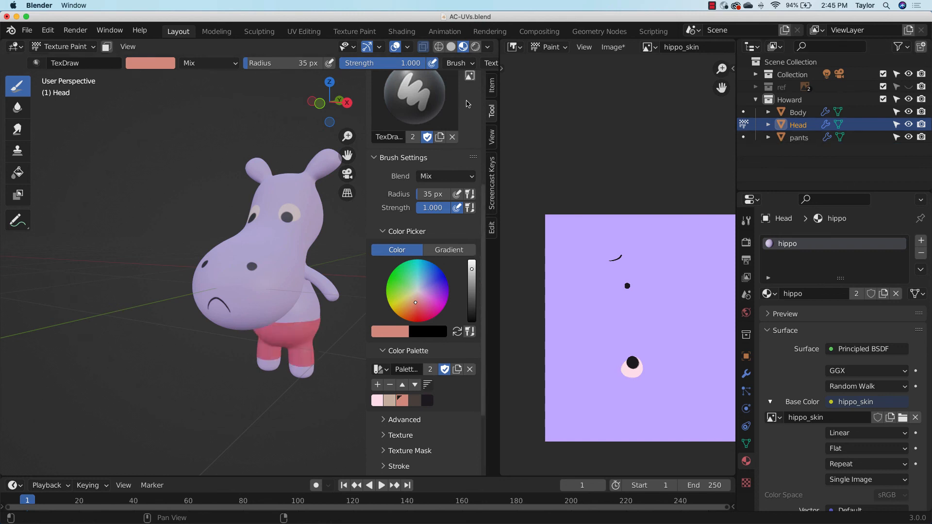
pyautogui.click(476, 46)
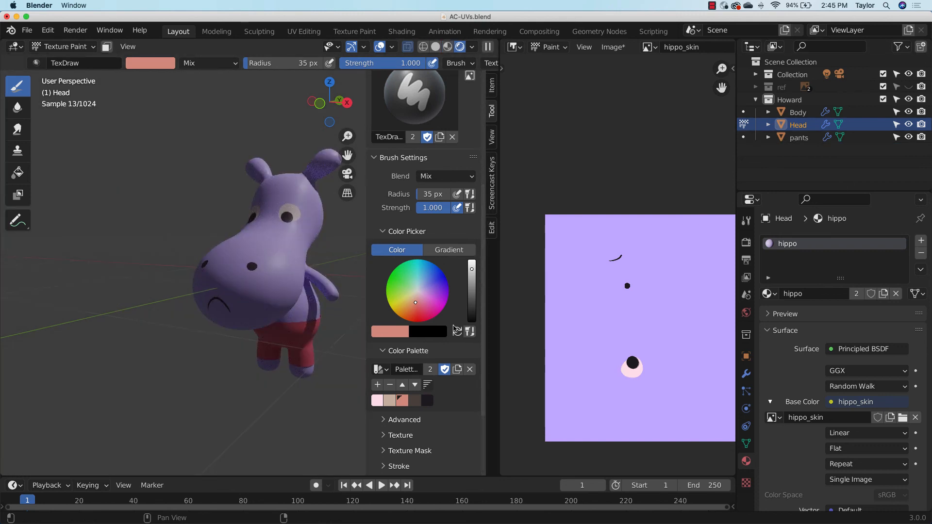